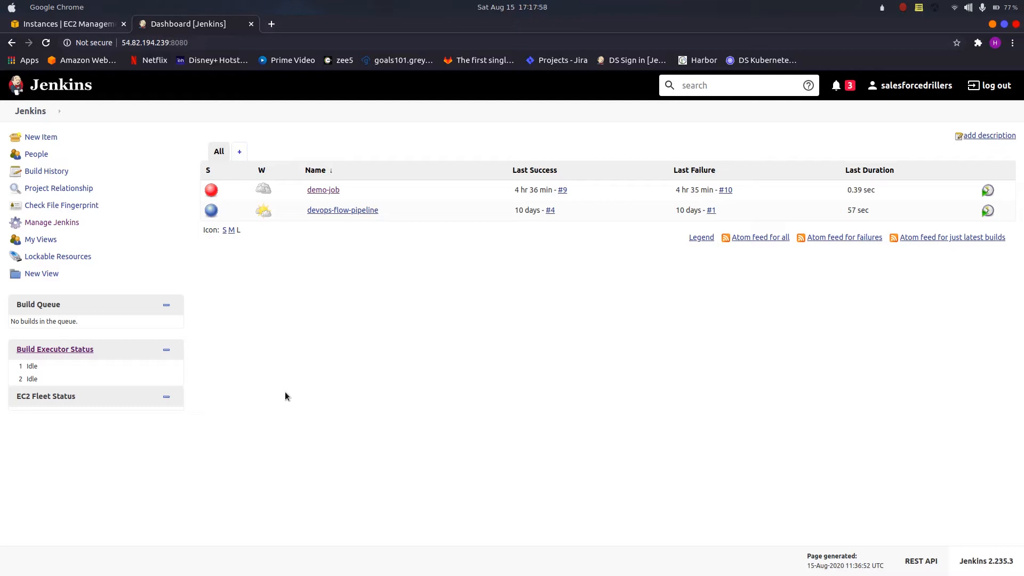
pyautogui.hotkey('ctrl', 'a')
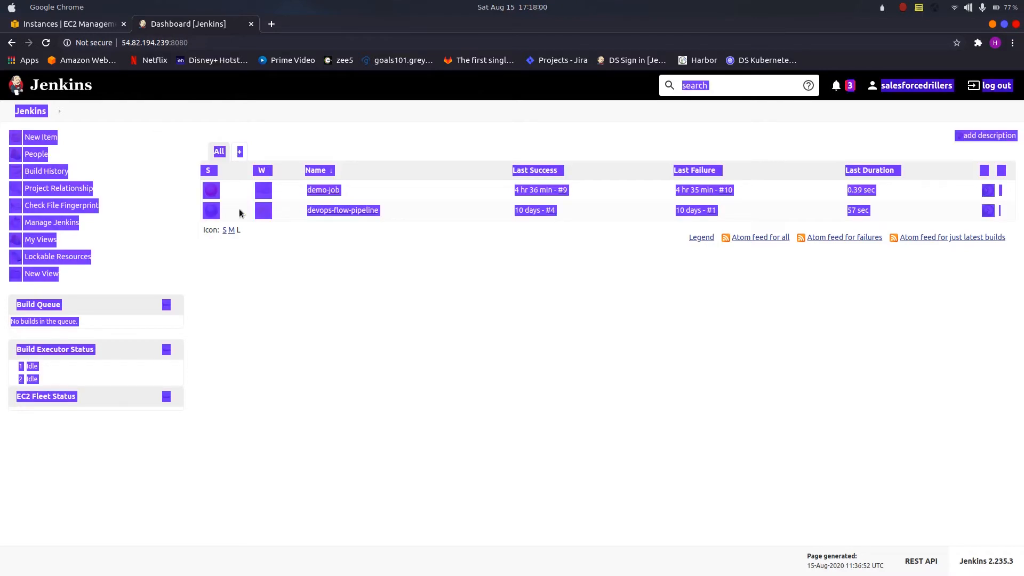
pyautogui.click(326, 319)
# Step: Switch to the EC2 instances, stop the unnamed running instance in us-east-1d and refresh the instance list
pyautogui.click(76, 22)
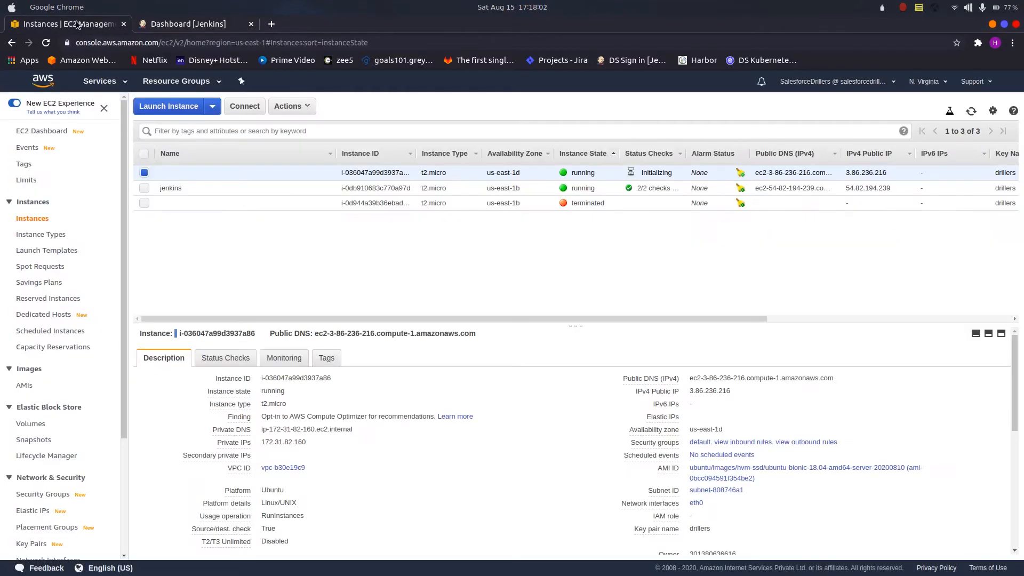
pyautogui.click(188, 191)
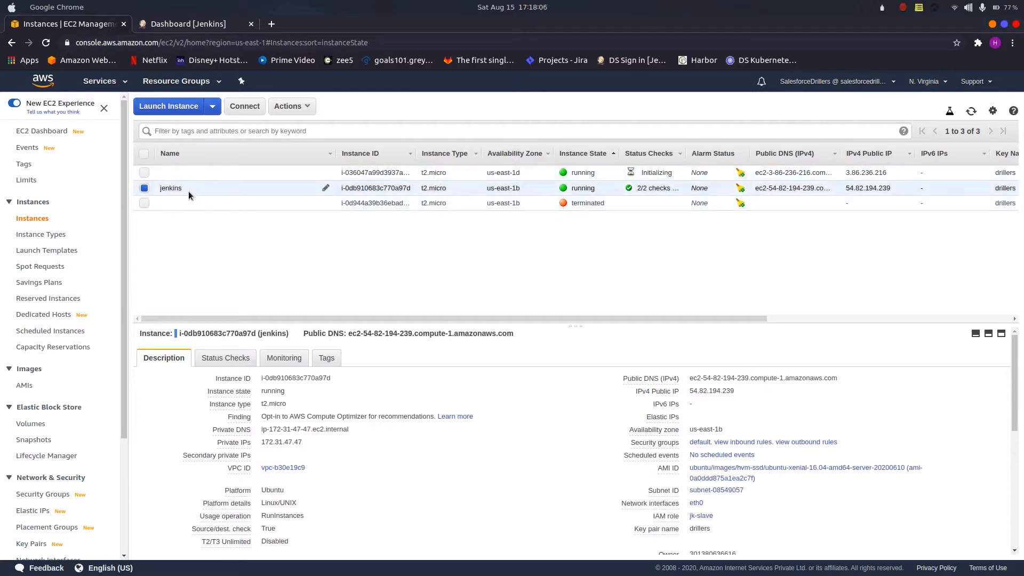
pyautogui.click(226, 174)
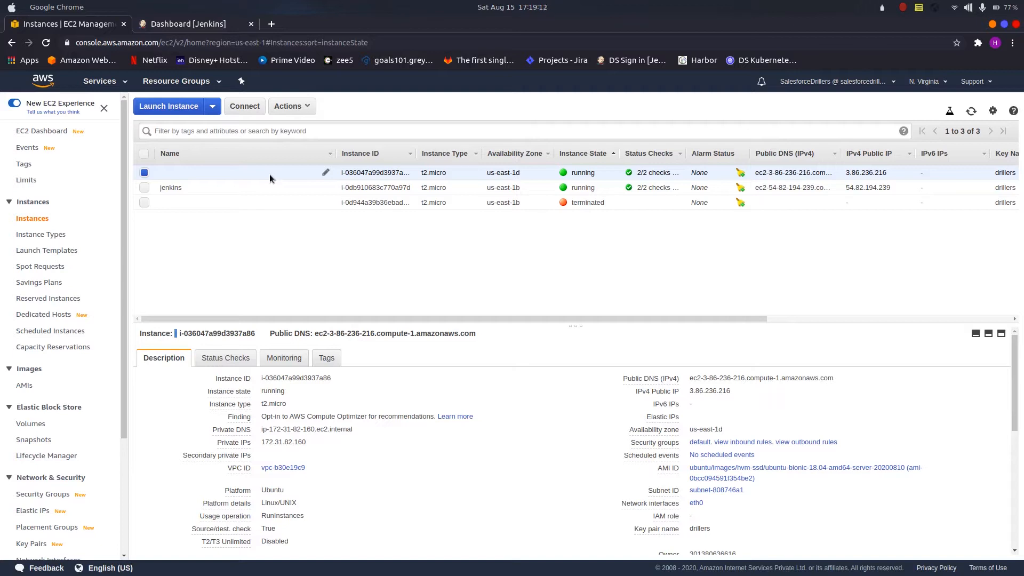
pyautogui.click(312, 110)
pyautogui.moveTo(358, 178)
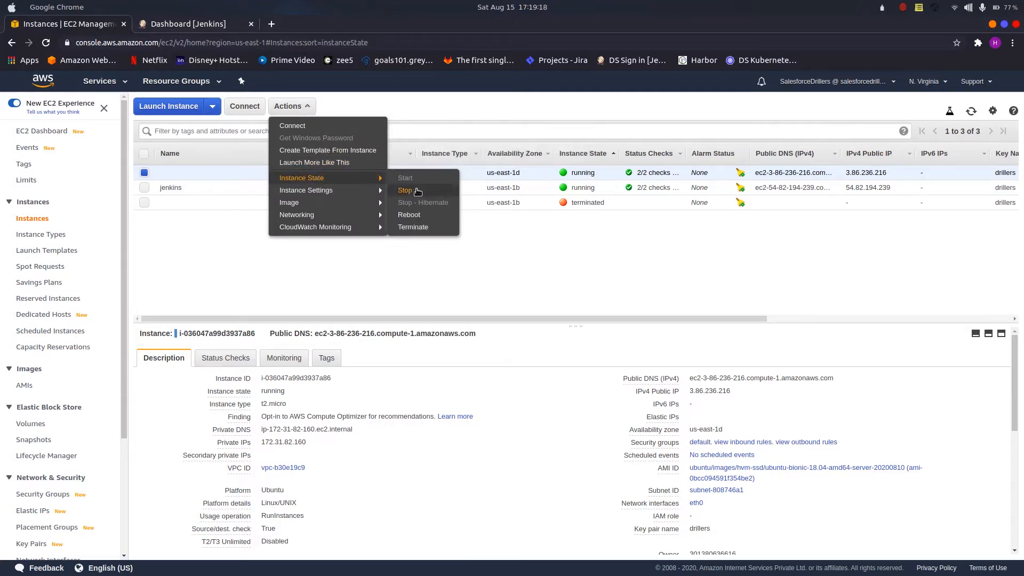
pyautogui.click(418, 191)
pyautogui.click(686, 395)
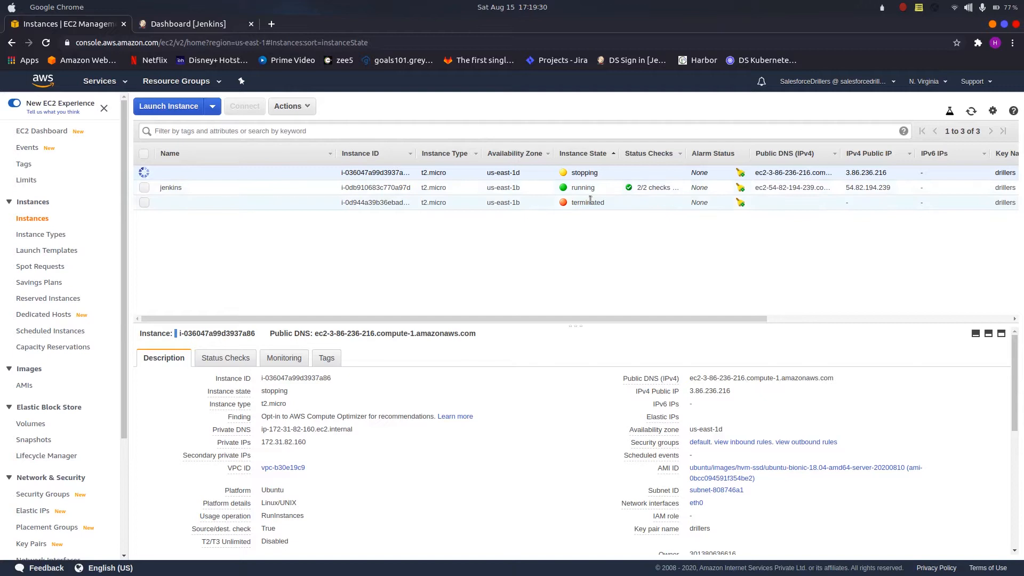
pyautogui.click(971, 111)
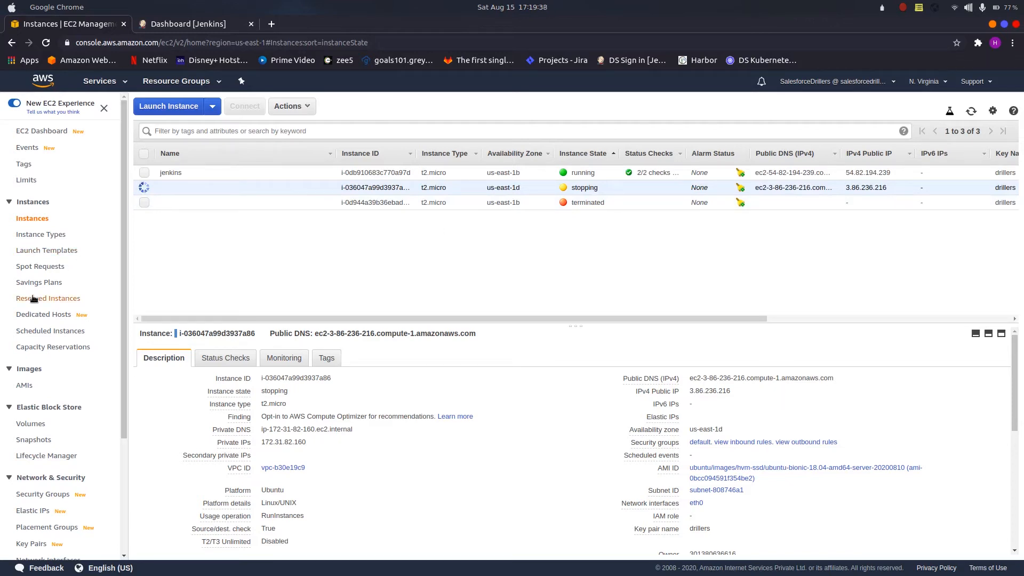
# Step: Open the security groups in a separate tab and examine the inbound rules of the jenkins-slave group
pyautogui.middleClick(50, 494)
pyautogui.click(187, 24)
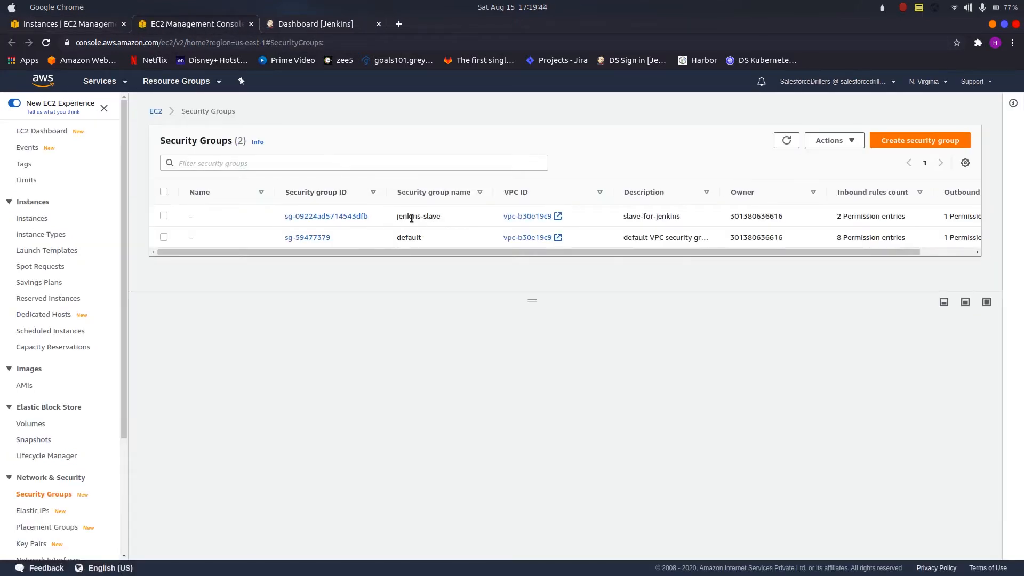
pyautogui.click(164, 216)
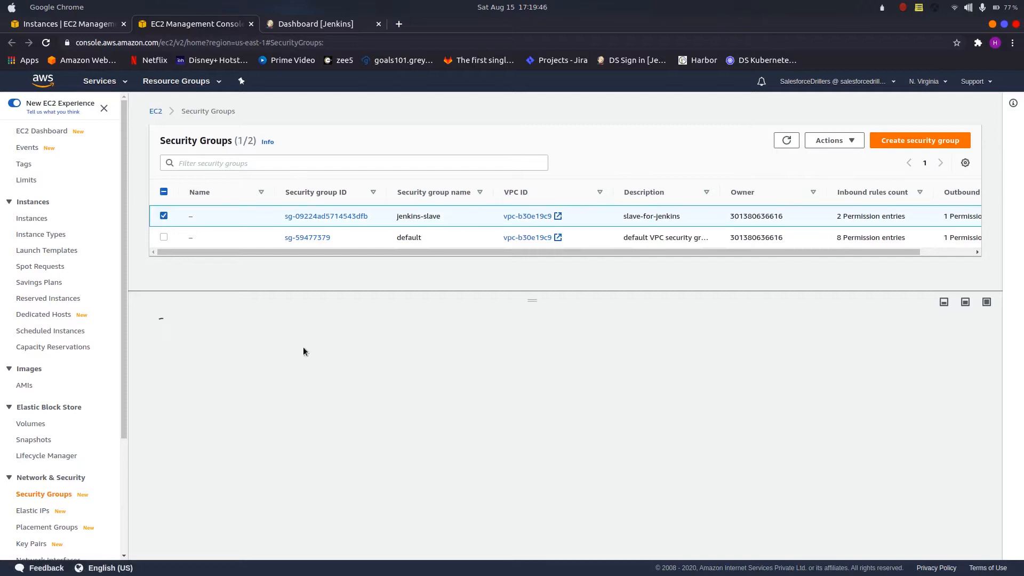
pyautogui.click(247, 352)
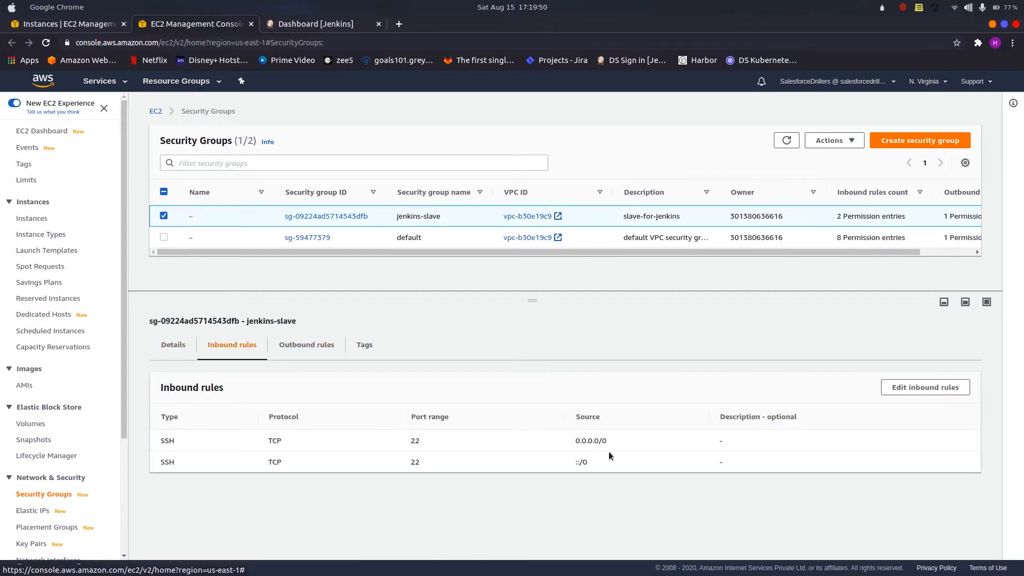
pyautogui.moveTo(572, 440); pyautogui.dragTo(604, 463)
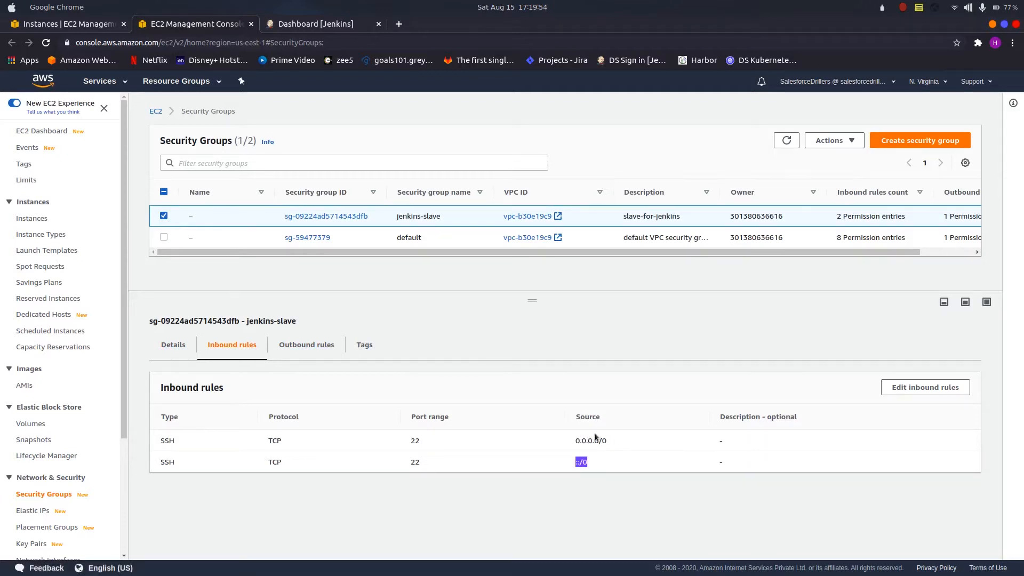
# Step: Return to the instances, refresh the list and start an image of the stopped us-east-1d instance, naming it jenkins-slave
pyautogui.click(72, 24)
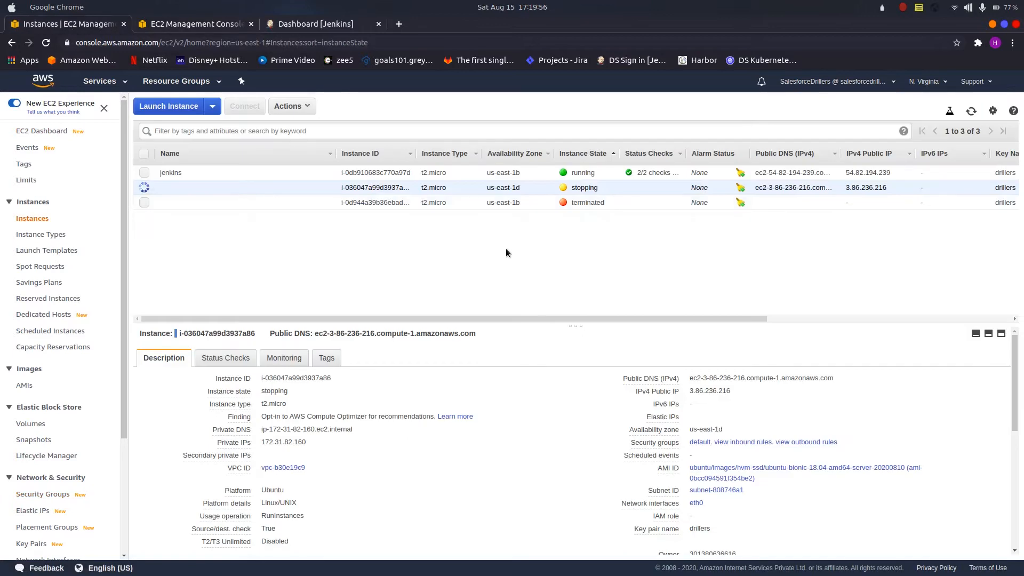
pyautogui.click(971, 111)
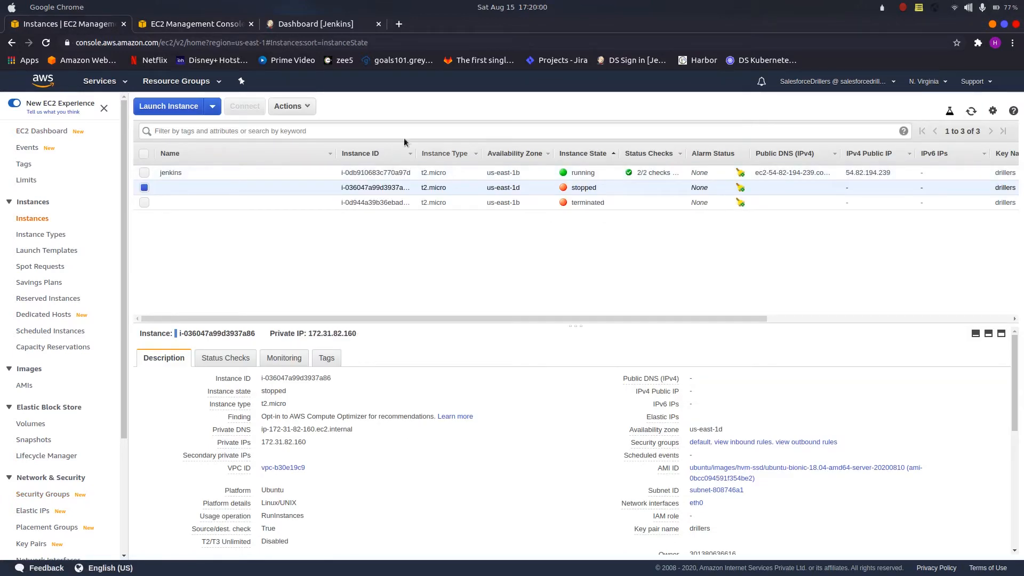
pyautogui.click(305, 105)
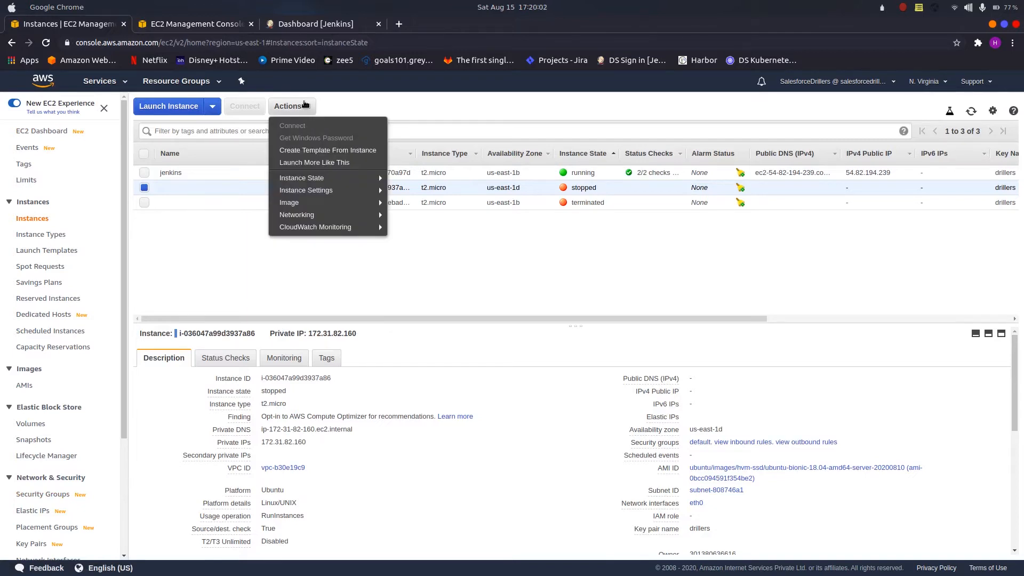
pyautogui.moveTo(374, 203)
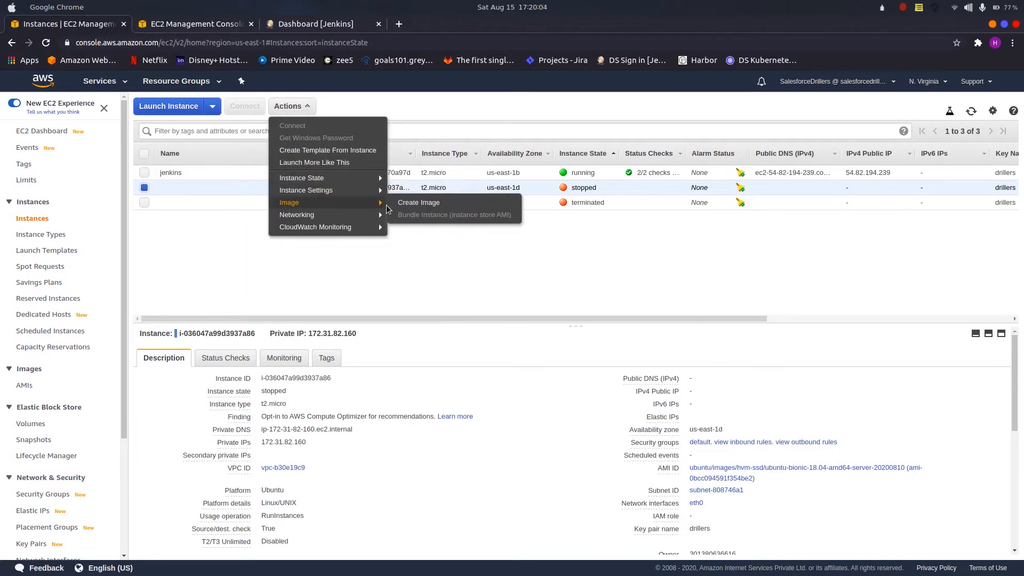
pyautogui.click(408, 206)
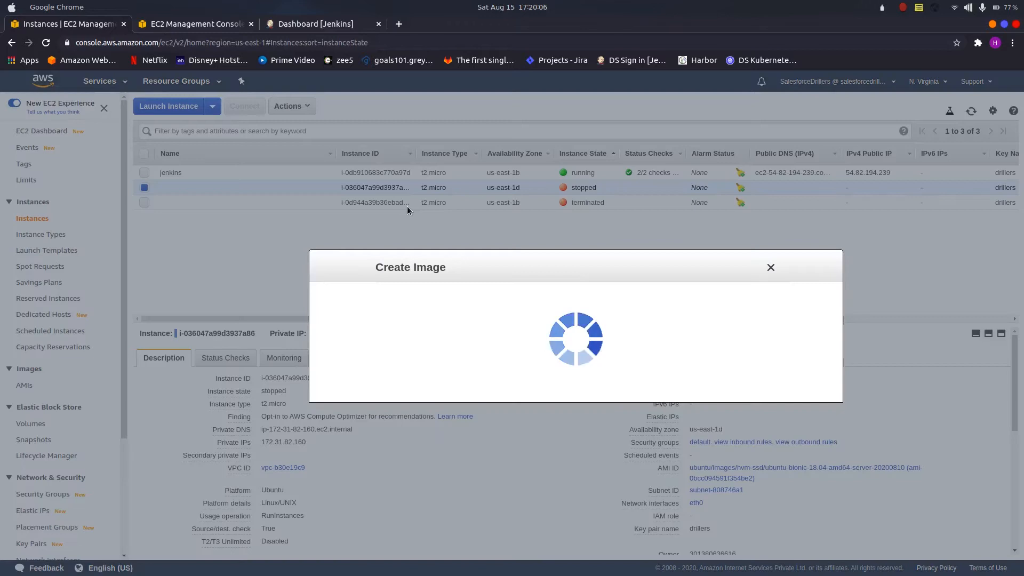
pyautogui.click(444, 242)
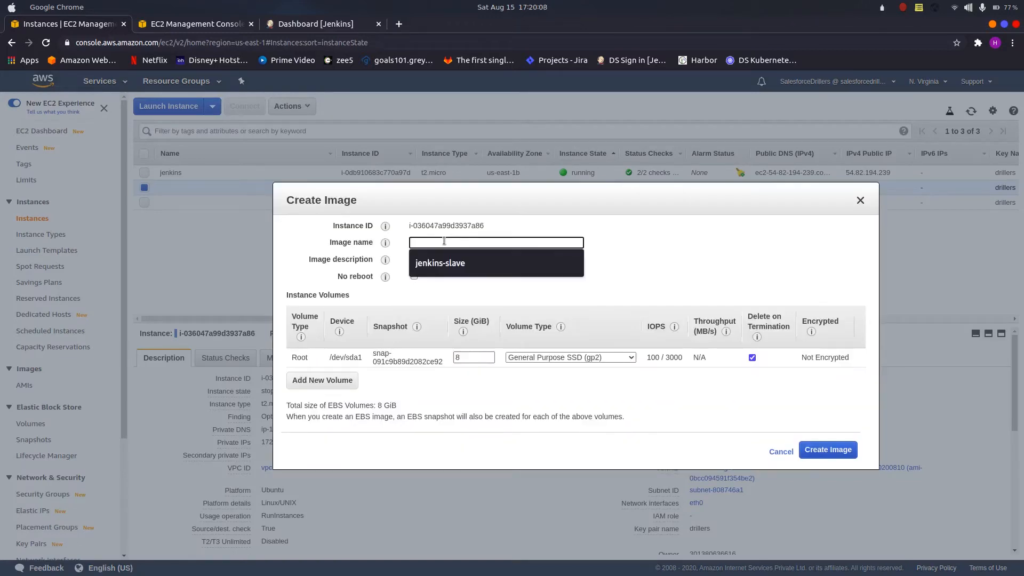
pyautogui.press('Down')
pyautogui.press('Return')
pyautogui.press('Tab')
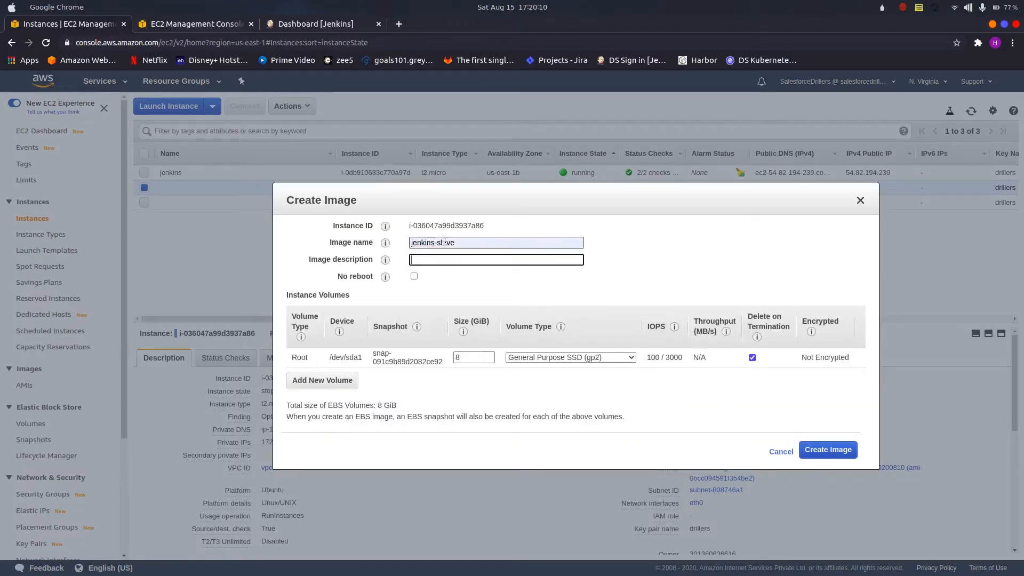
# Step: Set the image description to slave, create the image and dismiss the confirmation
pyautogui.write('sla')
pyautogui.press('Down')
pyautogui.press('Return')
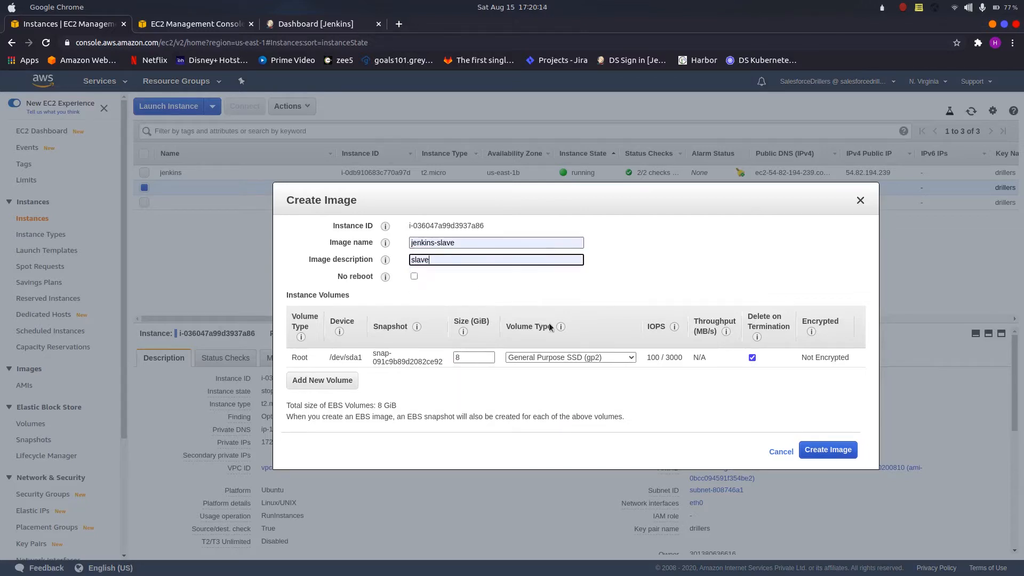
pyautogui.click(828, 449)
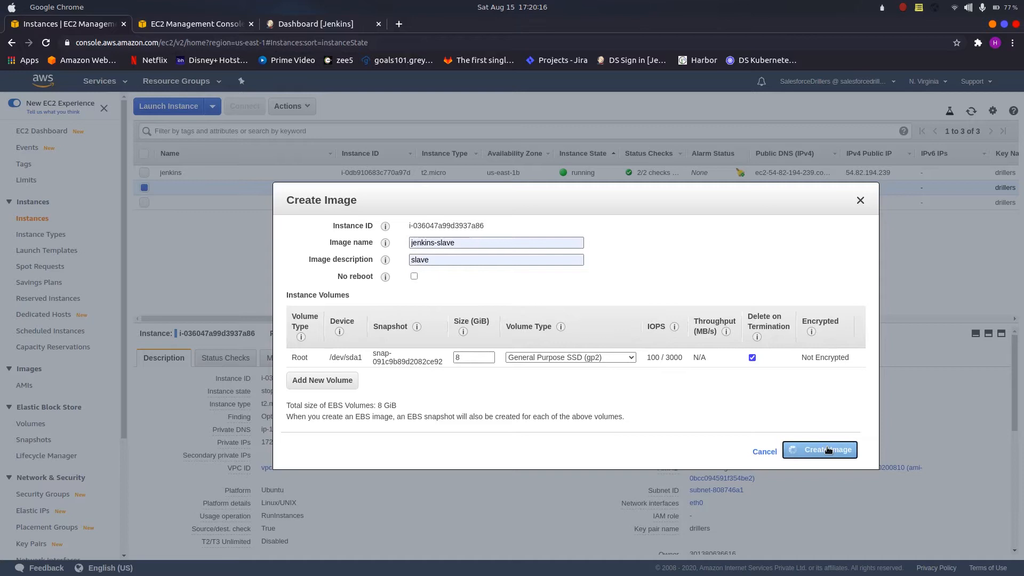
pyautogui.click(797, 388)
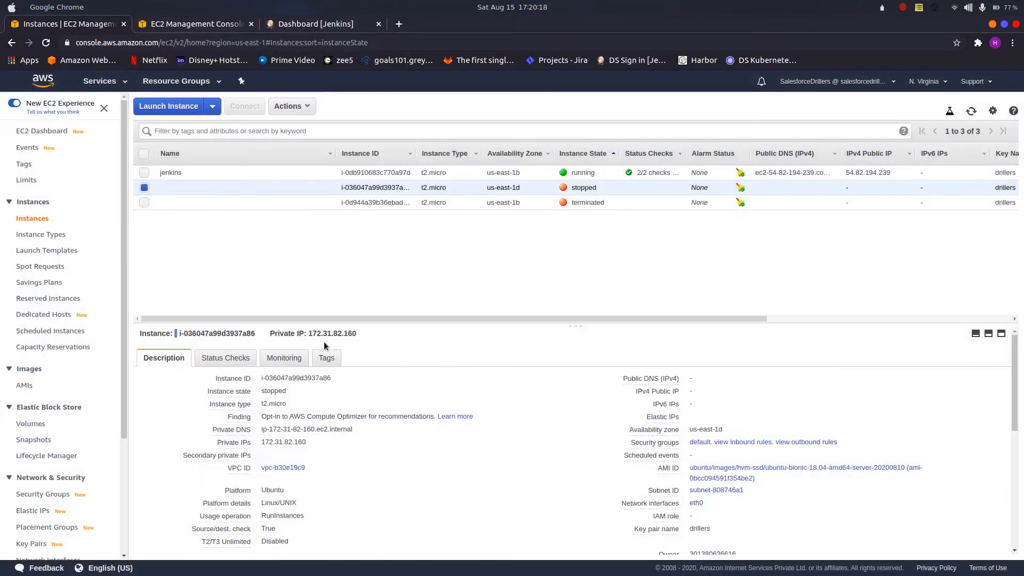
# Step: Open the list of AMIs and refresh it to check the status of the jenkins-slave image
pyautogui.click(26, 386)
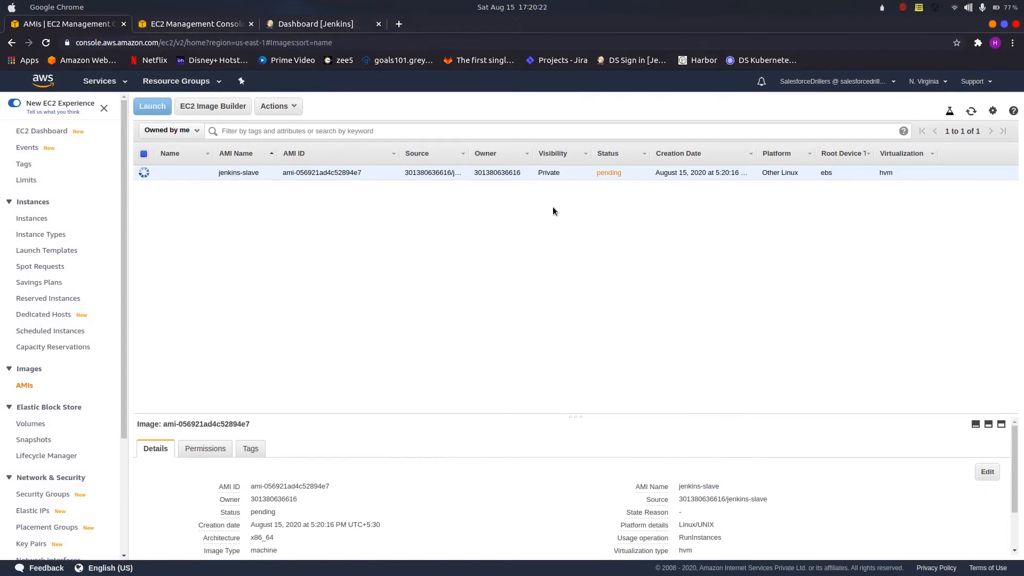
pyautogui.click(972, 111)
pyautogui.click(972, 112)
pyautogui.click(972, 112)
# Step: Switch to Jenkins and look for the Amazon EC2 plugin among the installed plugins, including a look at the available ones
pyautogui.click(321, 28)
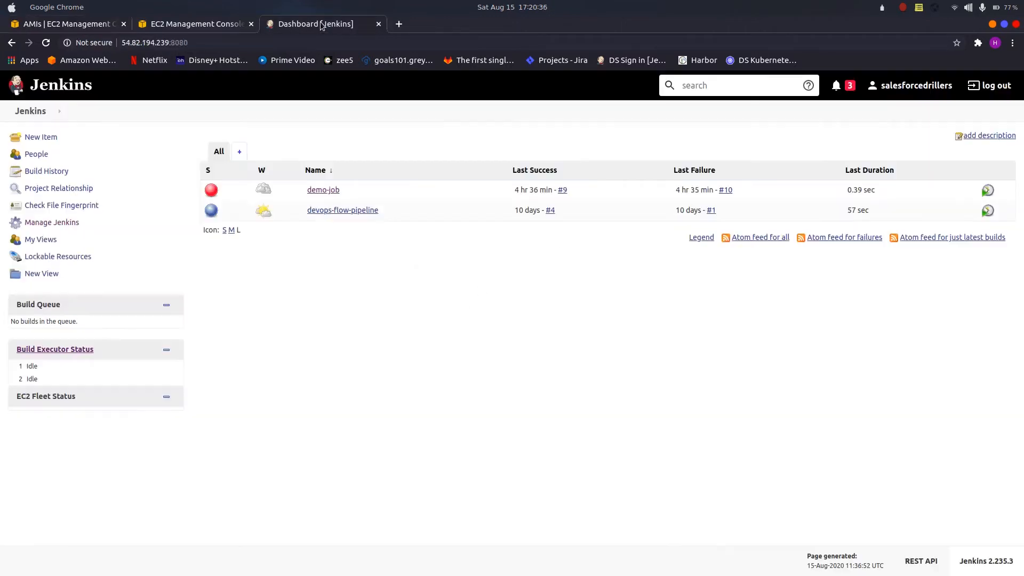
pyautogui.click(62, 224)
pyautogui.scroll(-3, 352, 270)
pyautogui.click(686, 300)
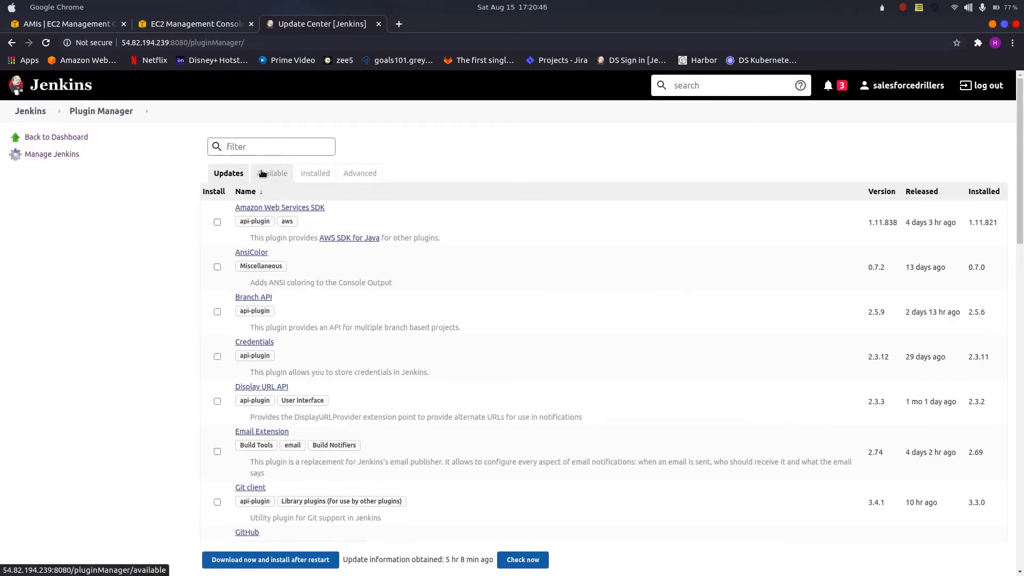
pyautogui.click(302, 172)
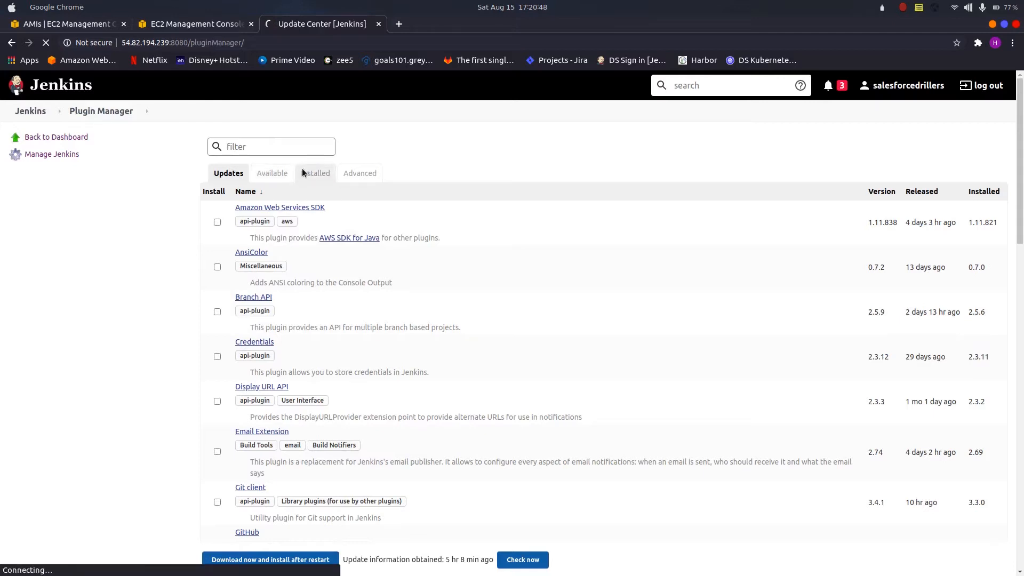
pyautogui.click(282, 146)
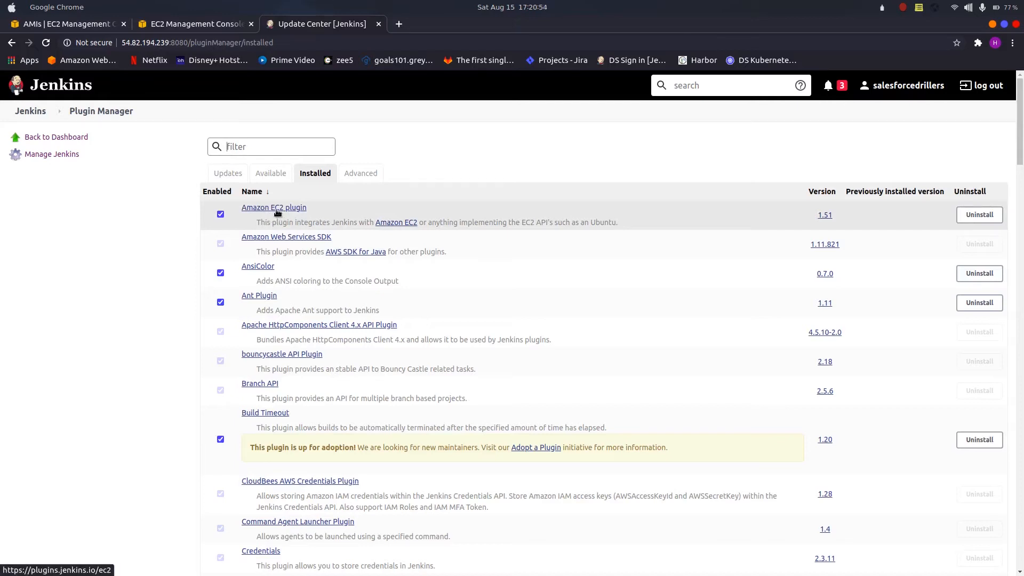
pyautogui.click(274, 176)
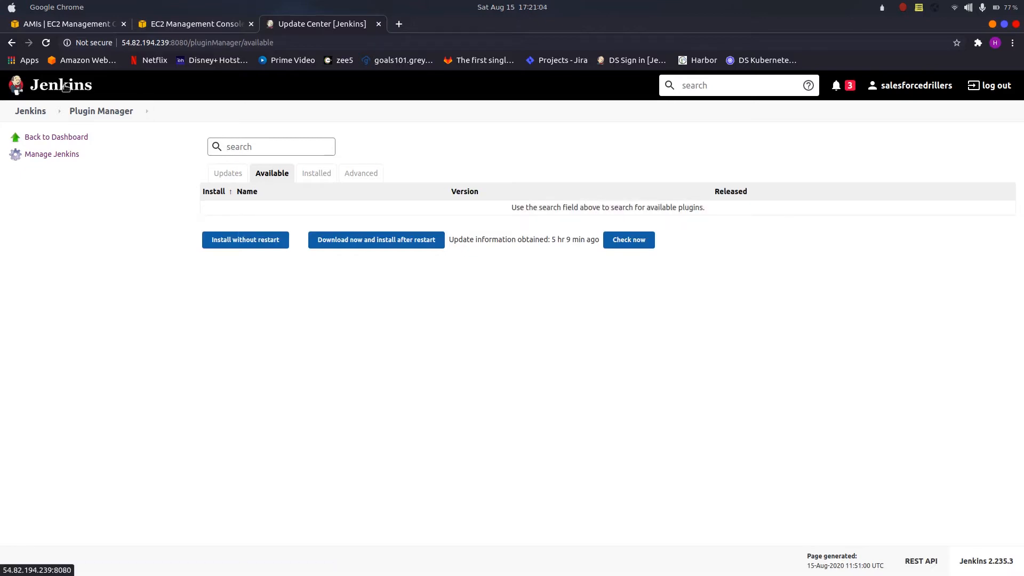
# Step: Go back to the Jenkins dashboard and open the management page for nodes and clouds
pyautogui.click(65, 87)
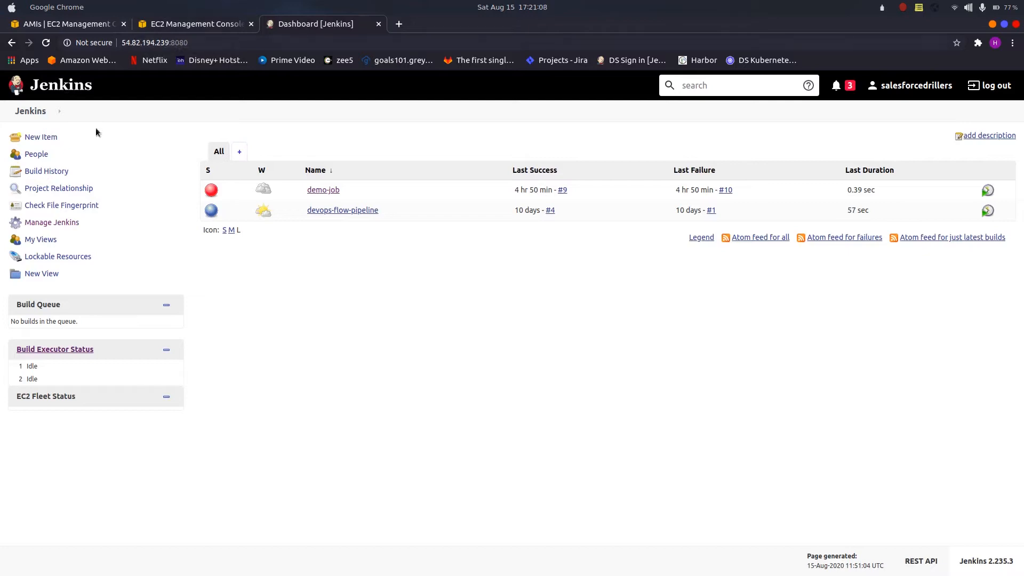
pyautogui.click(54, 221)
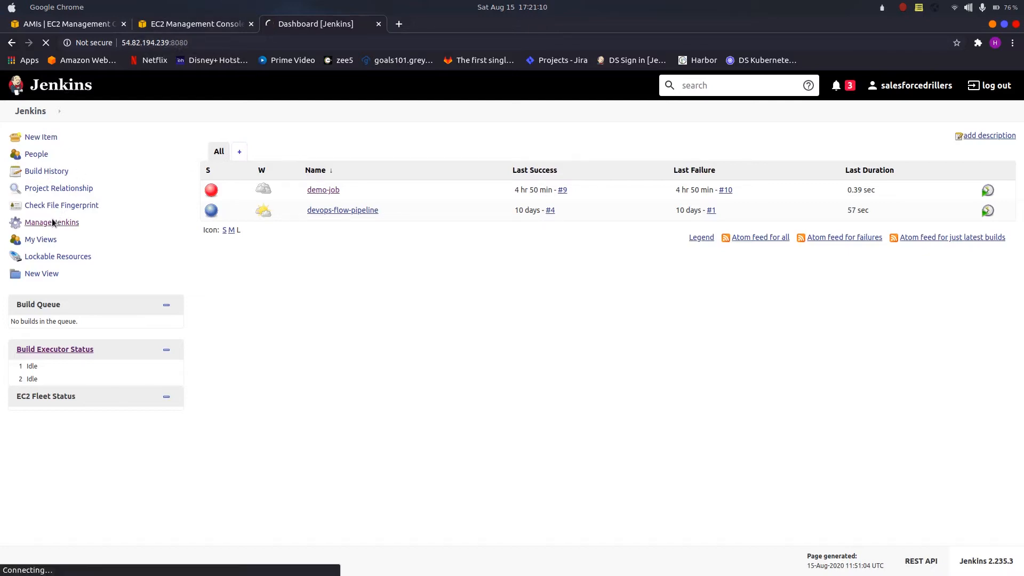
pyautogui.scroll(-3, 524, 311)
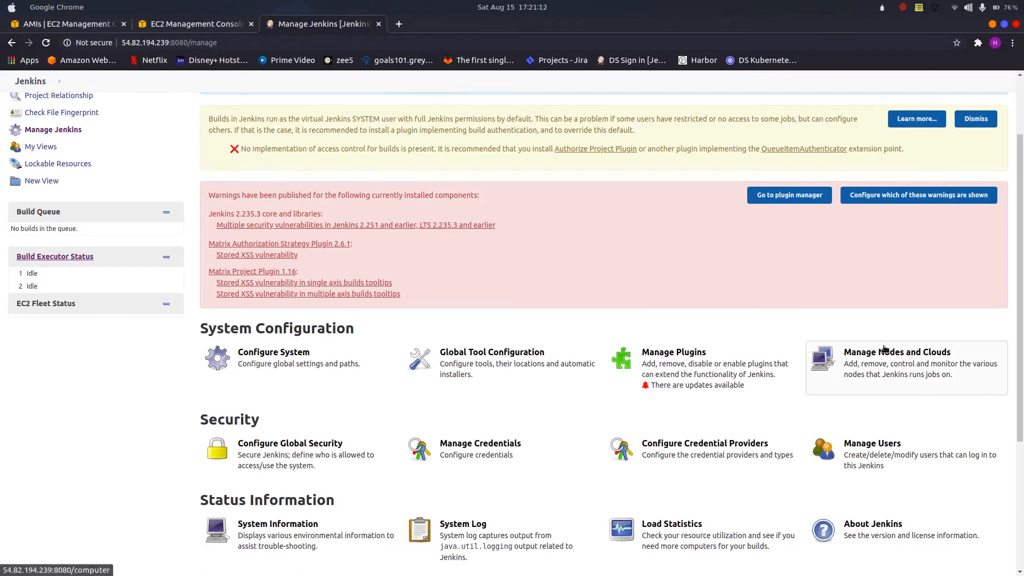
pyautogui.click(898, 367)
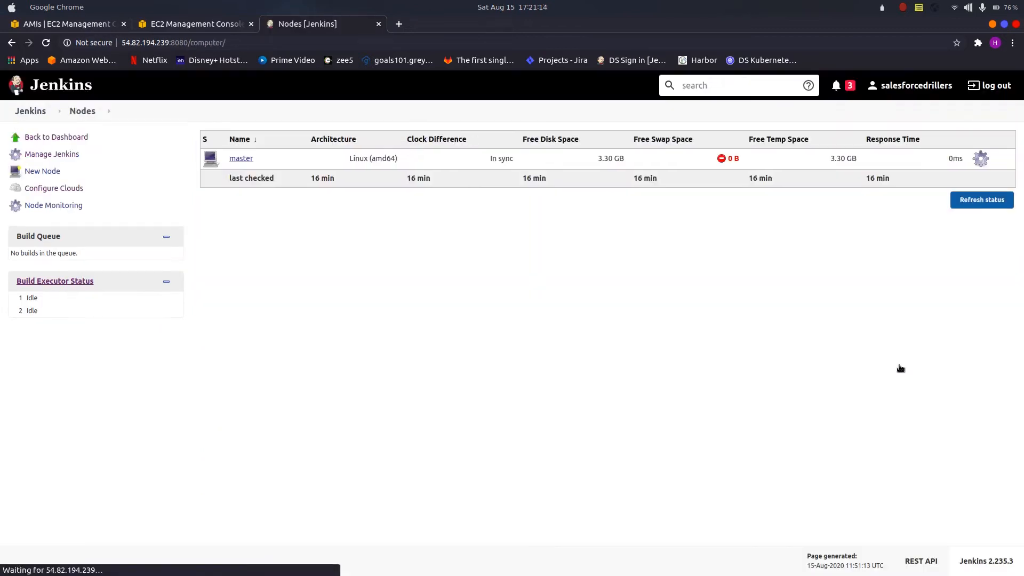
# Step: Recheck the jenkins-slave image's status in the AMI list and reload the Jenkins nodes page
pyautogui.click(87, 30)
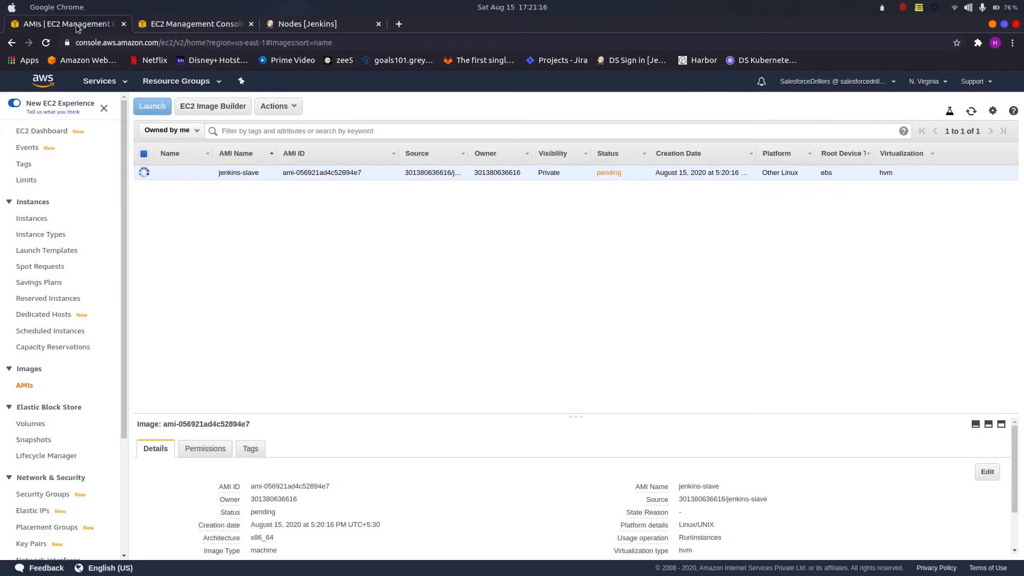
pyautogui.click(973, 111)
pyautogui.click(306, 24)
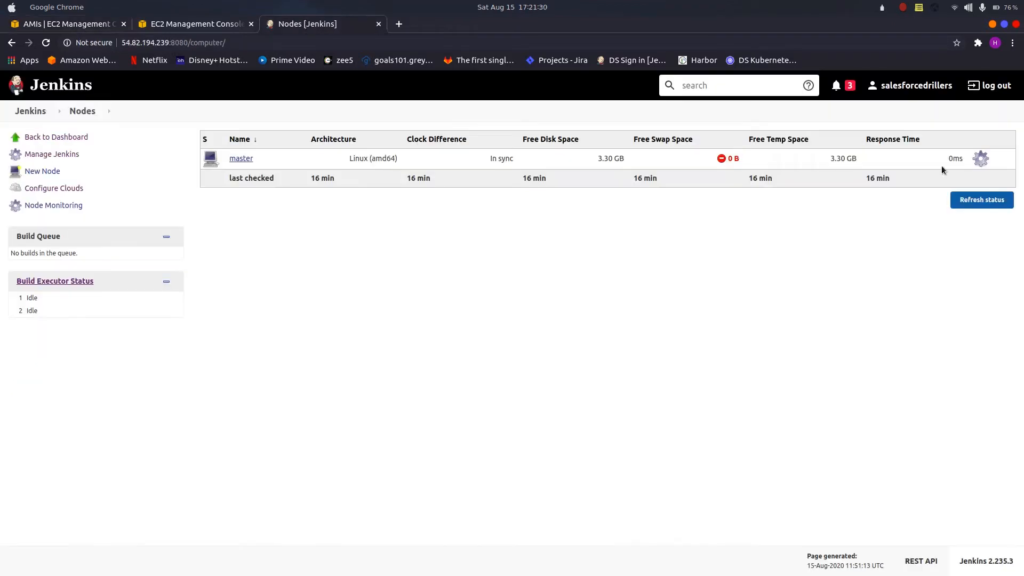
pyautogui.click(47, 42)
pyautogui.click(176, 24)
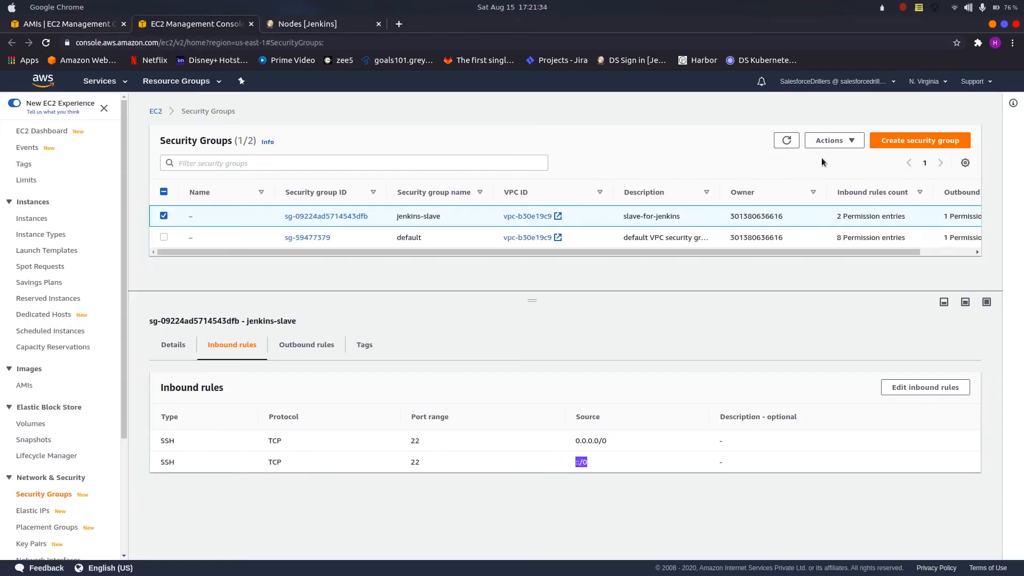
pyautogui.click(74, 26)
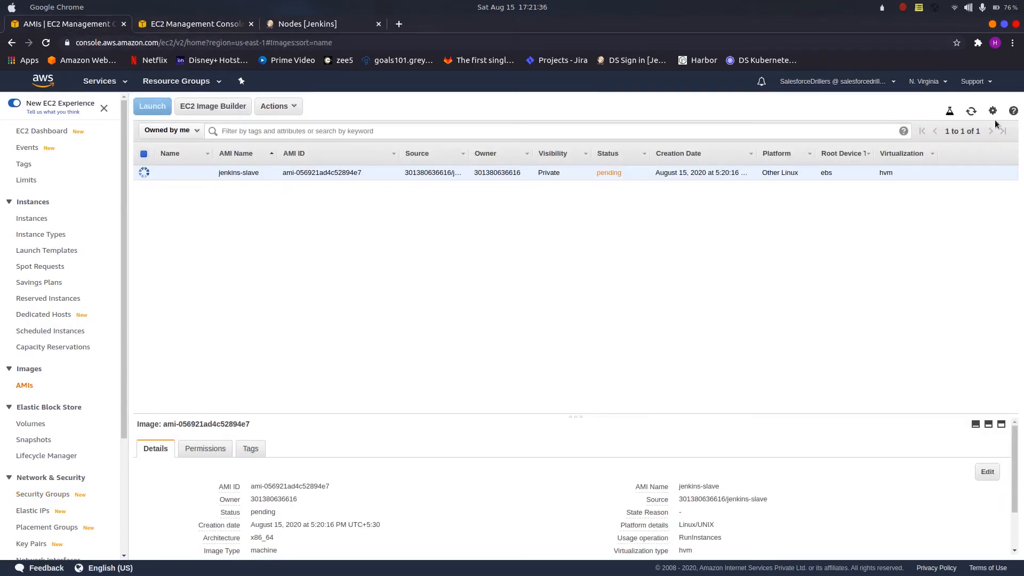
# Step: Refresh the AMI list to check the jenkins-slave image's status and return to the Jenkins nodes page
pyautogui.click(972, 112)
pyautogui.click(972, 112)
pyautogui.click(287, 24)
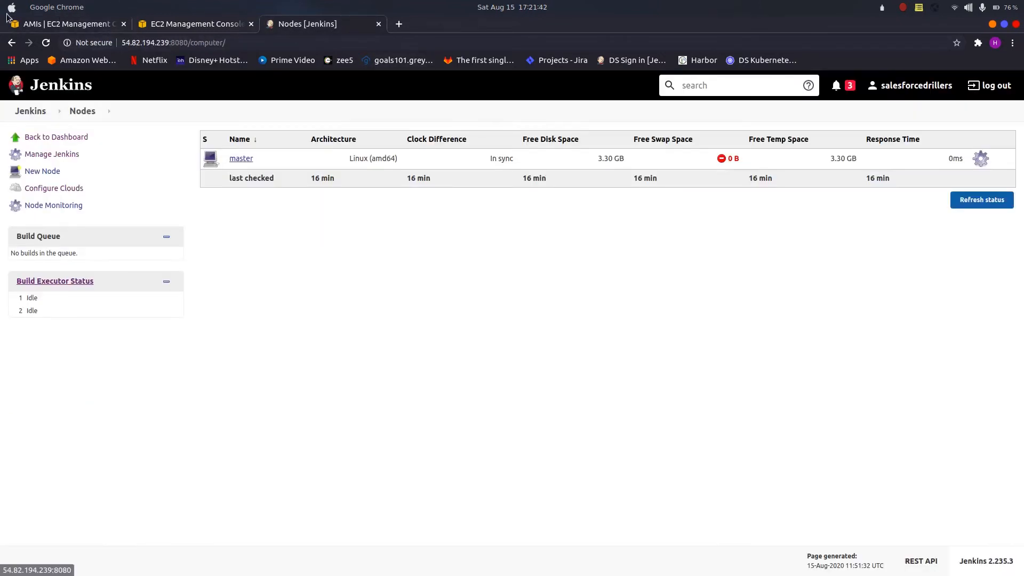
# Step: Add a new Amazon EC2 cloud in the Jenkins clouds configuration and name it jenkins-slave
pyautogui.click(60, 189)
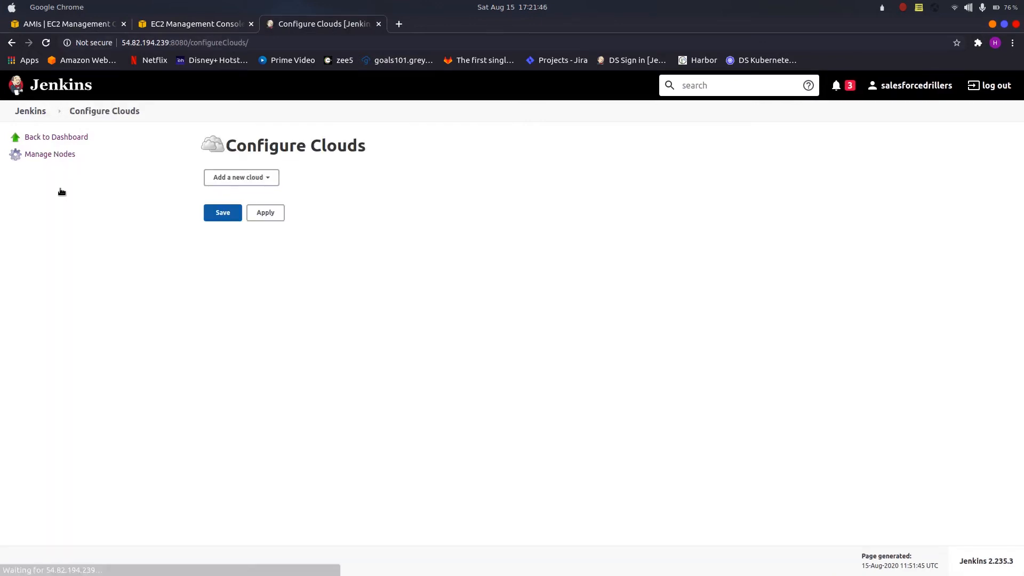
pyautogui.click(270, 177)
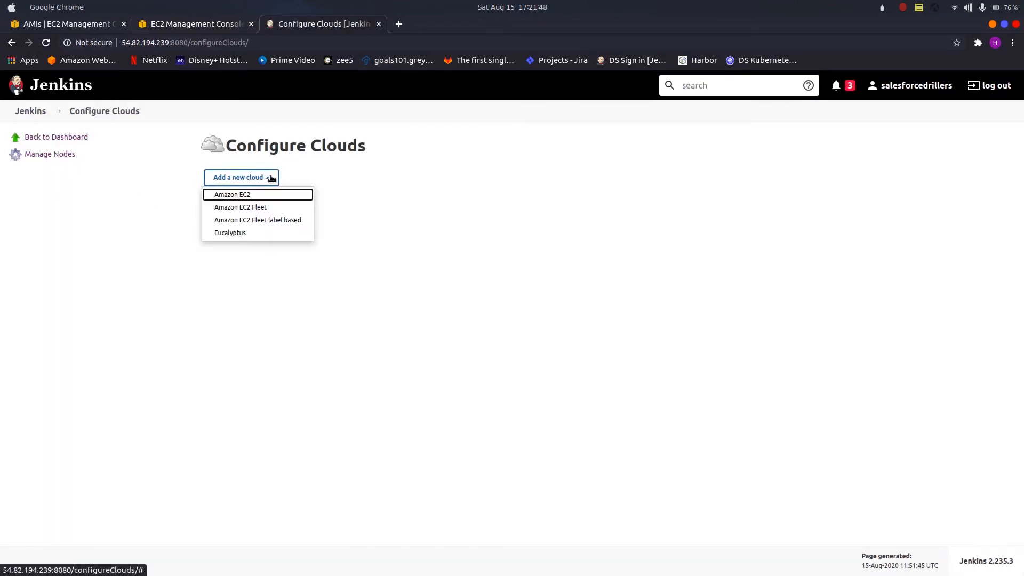
pyautogui.click(259, 194)
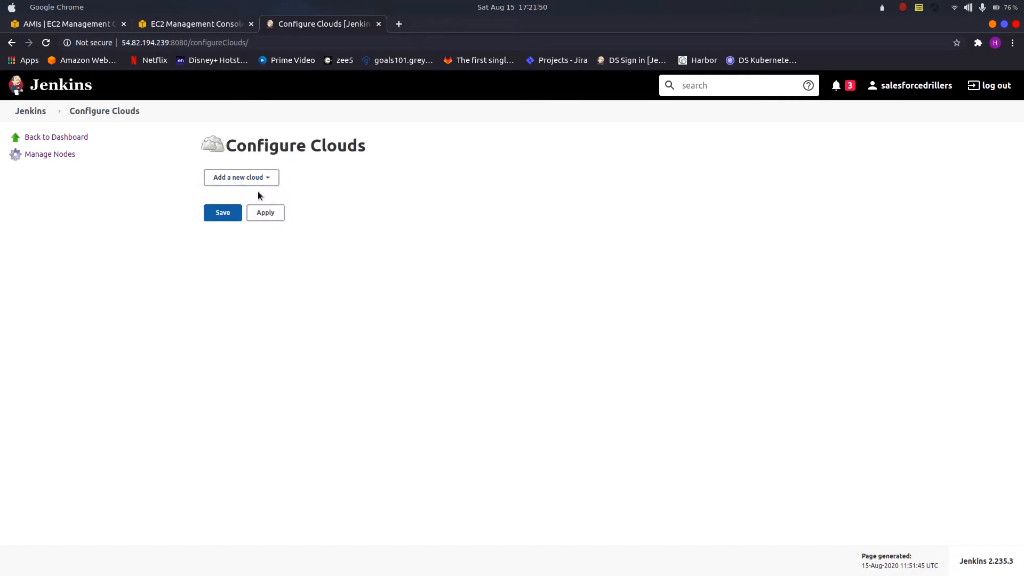
pyautogui.click(380, 201)
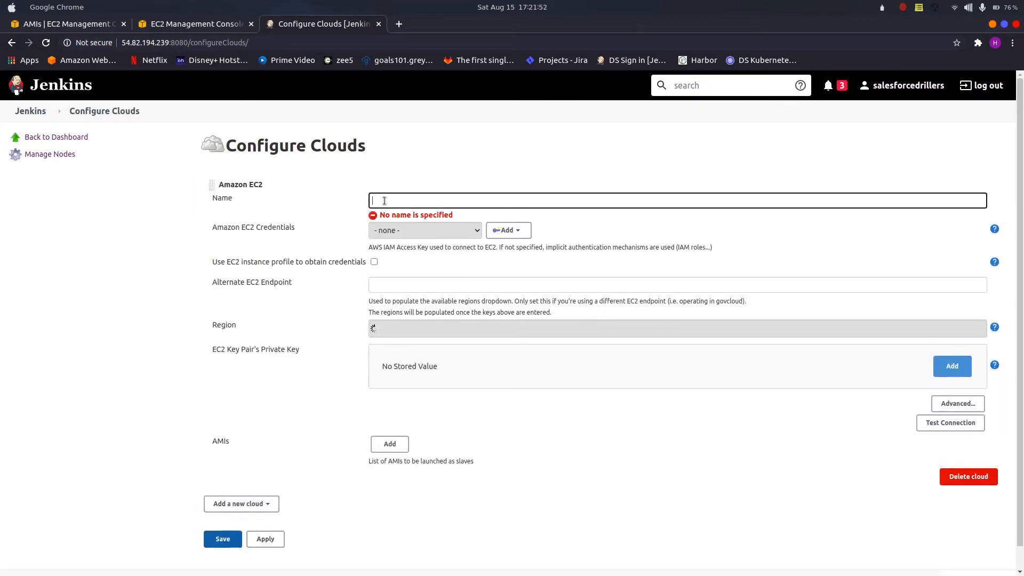
pyautogui.write('jenkins-sa')
pyautogui.write('ave')
# Step: Set the cloud to use the EC2 instance profile for credentials and choose us-east-1 as its region
pyautogui.click(374, 262)
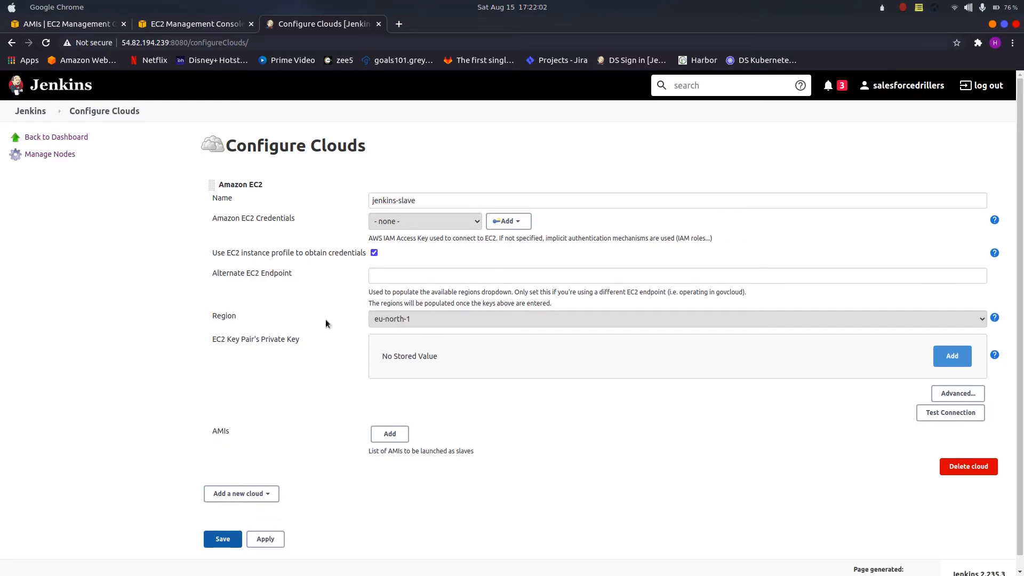
pyautogui.click(410, 318)
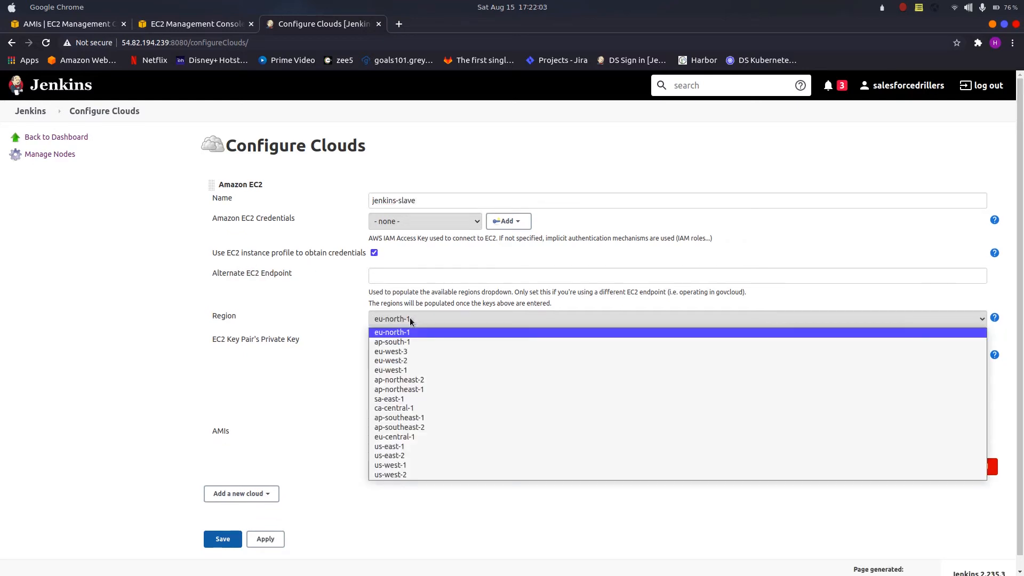
pyautogui.click(387, 448)
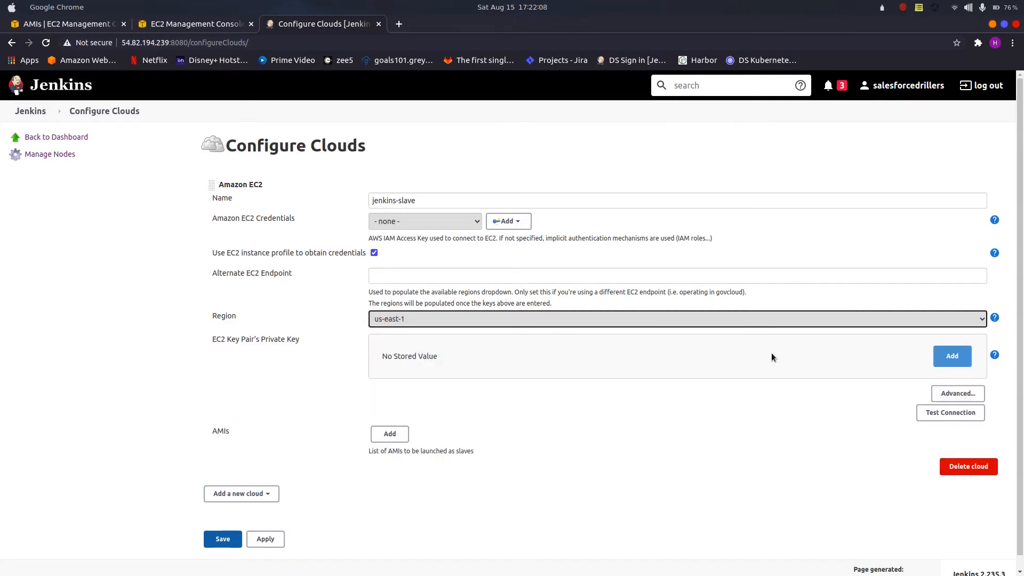
# Step: Switch to the Terminator terminal and print the private key file Desktop/KEYS/drillers.pem with cat
pyautogui.hotkey('alt', 'Tab')
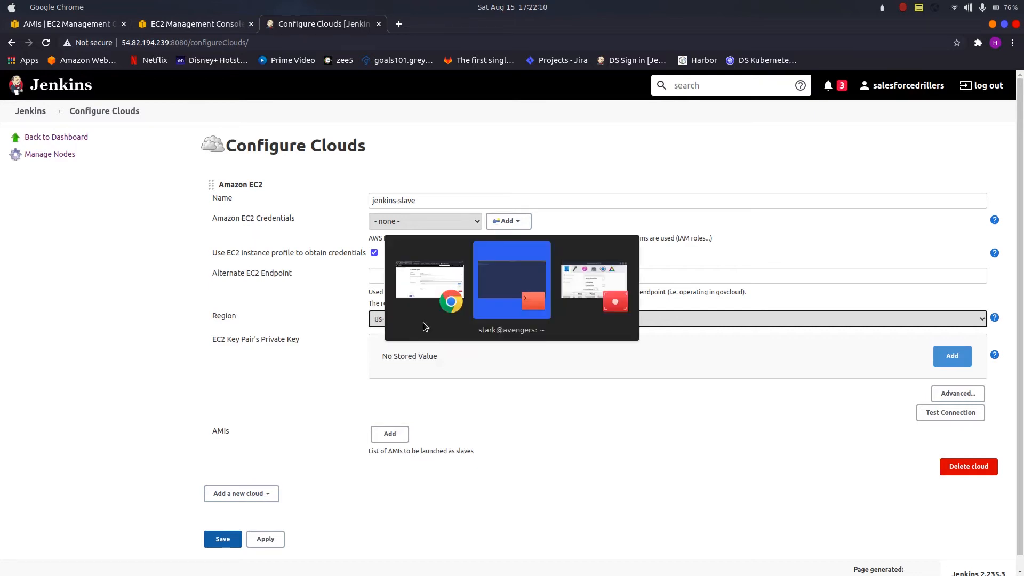
pyautogui.write('cat')
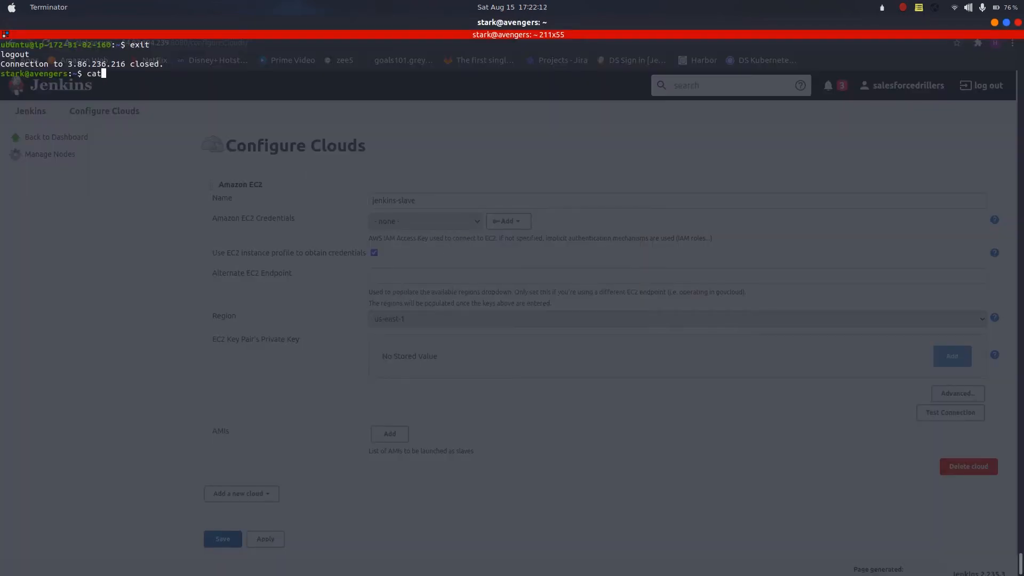
pyautogui.write(' Desktop/KEYS/')
pyautogui.press('Tab')
pyautogui.press('Return')
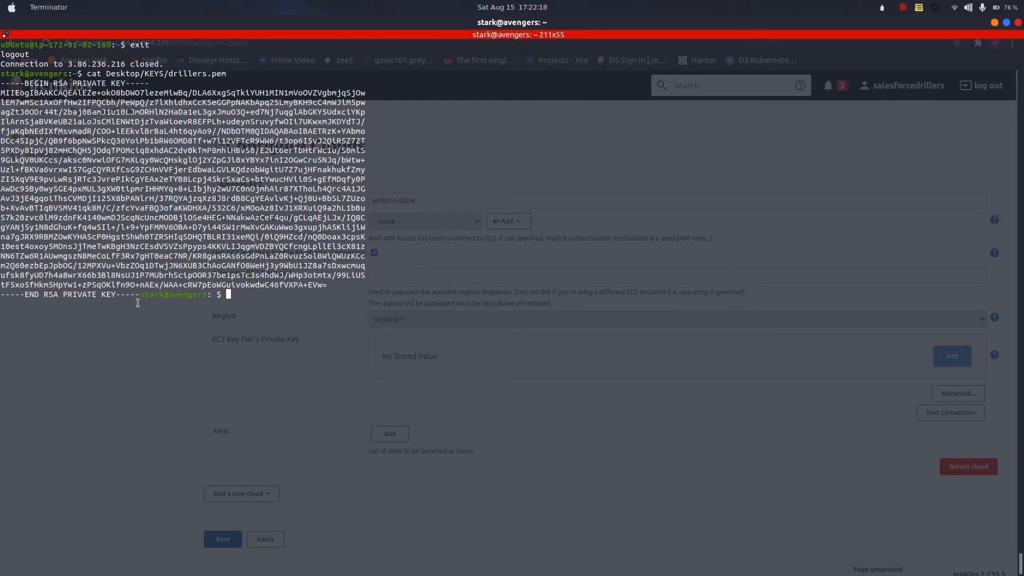
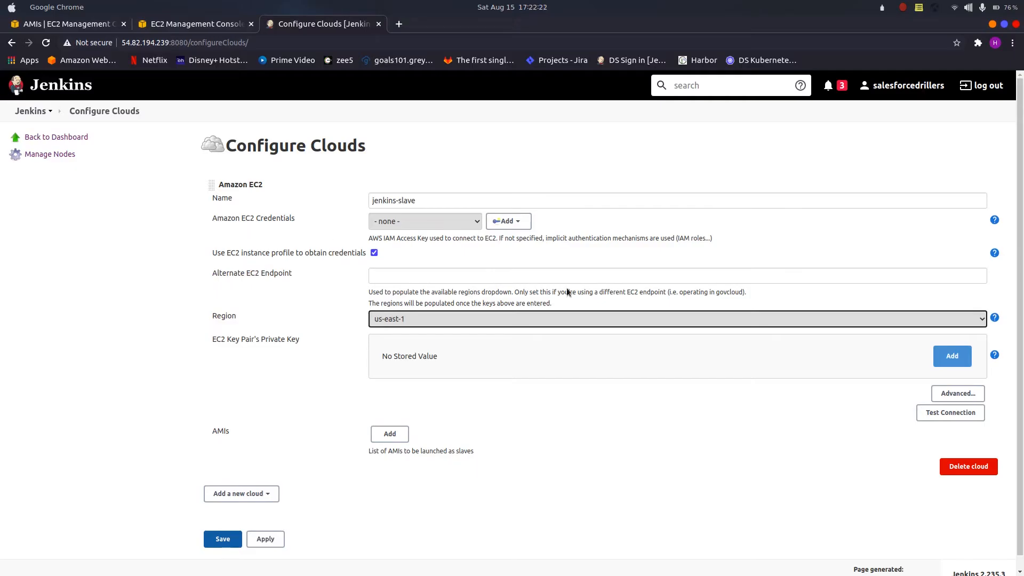
# Step: Paste the private key into the cloud's EC2 Key Pair's Private Key field and test the connection
pyautogui.click(965, 354)
pyautogui.click(688, 386)
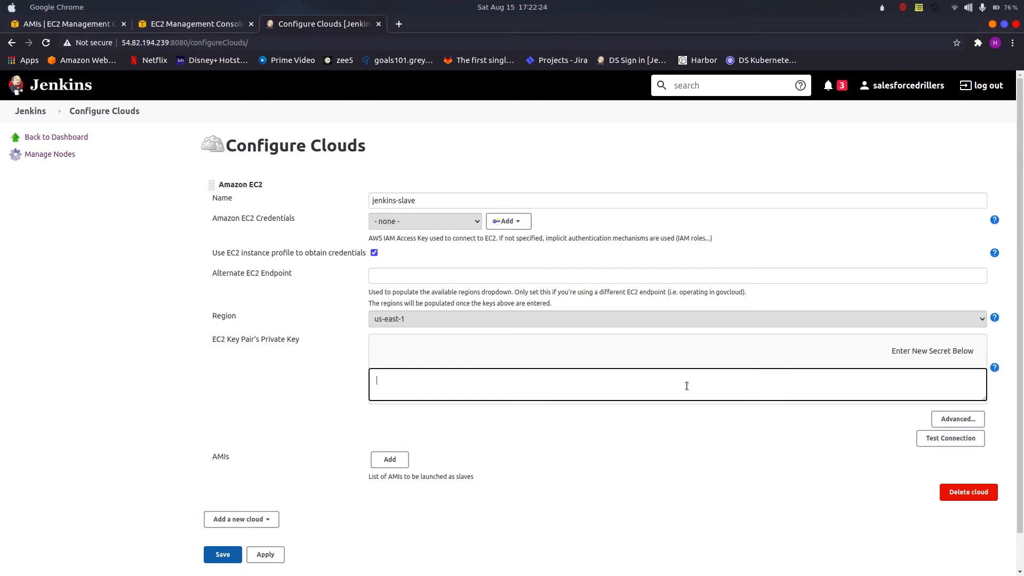
pyautogui.hotkey('ctrl', 'v')
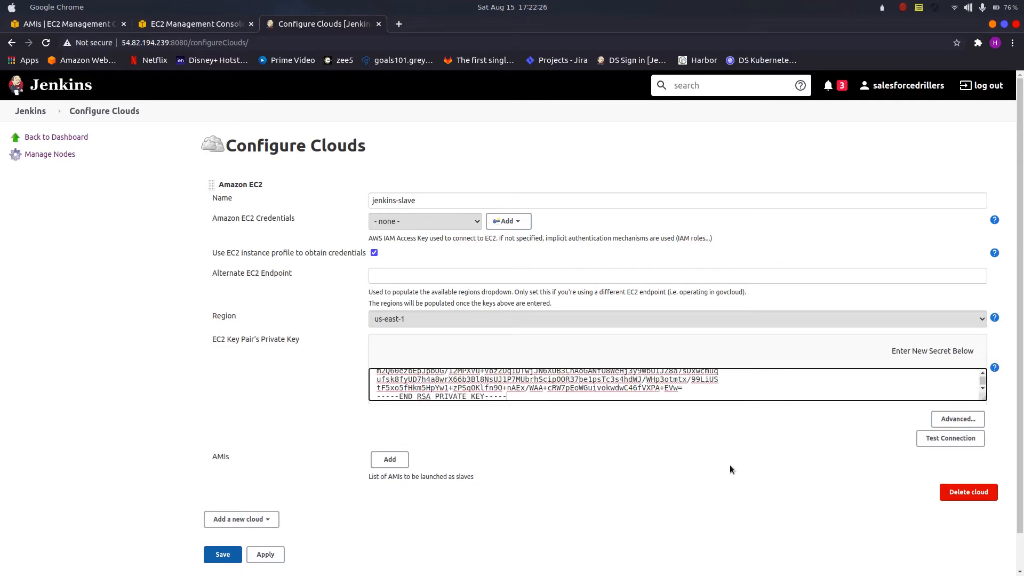
pyautogui.scroll(-1, 730, 466)
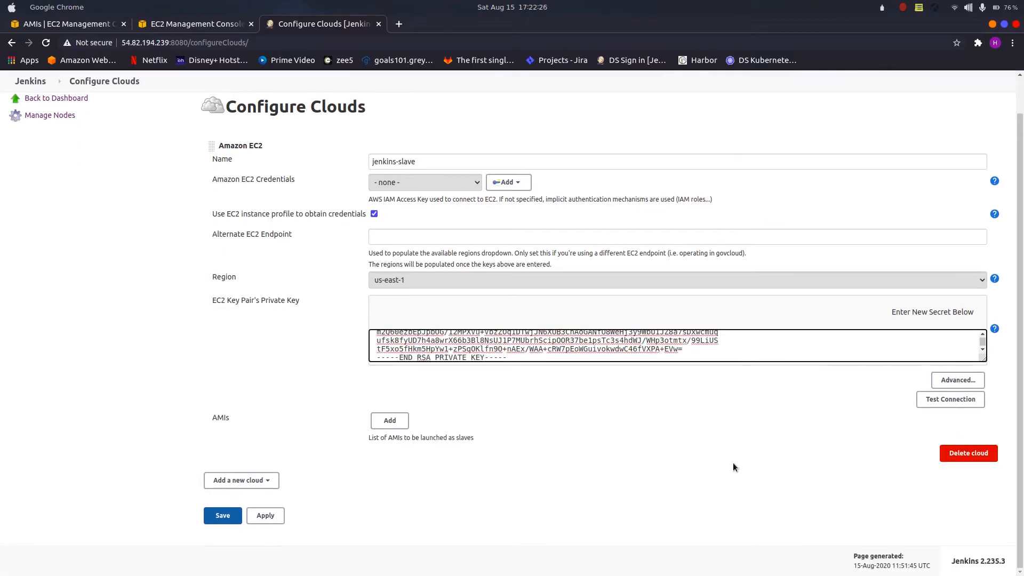
pyautogui.click(948, 403)
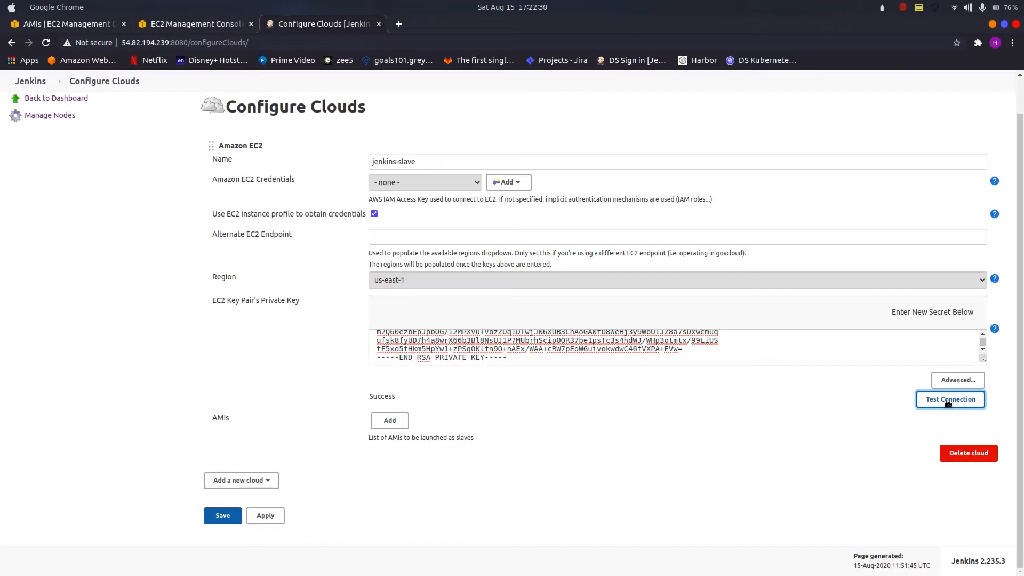
pyautogui.doubleClick(382, 397)
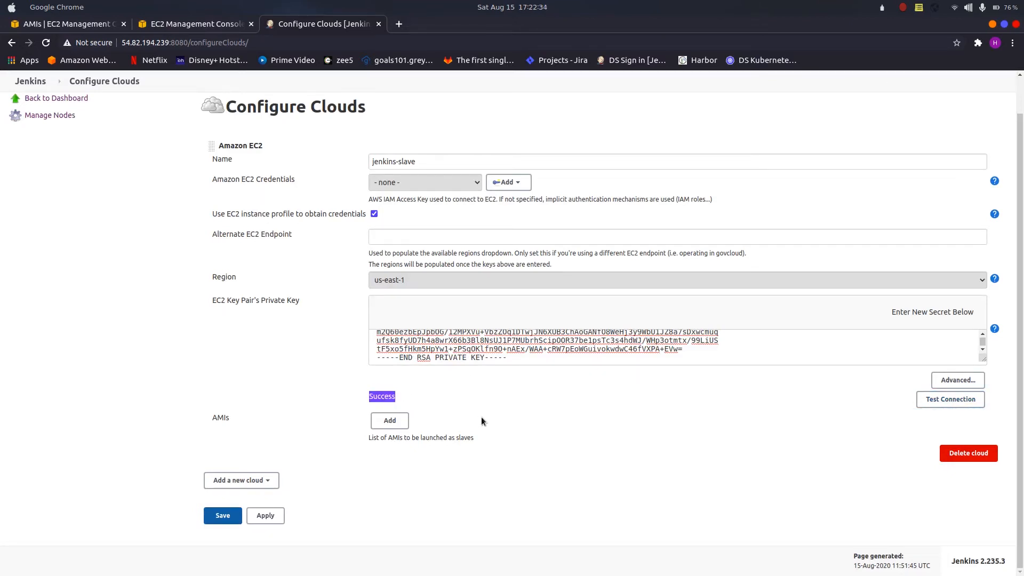
# Step: Add an AMI entry to the cloud with the description jenkins-slave-ami
pyautogui.click(390, 421)
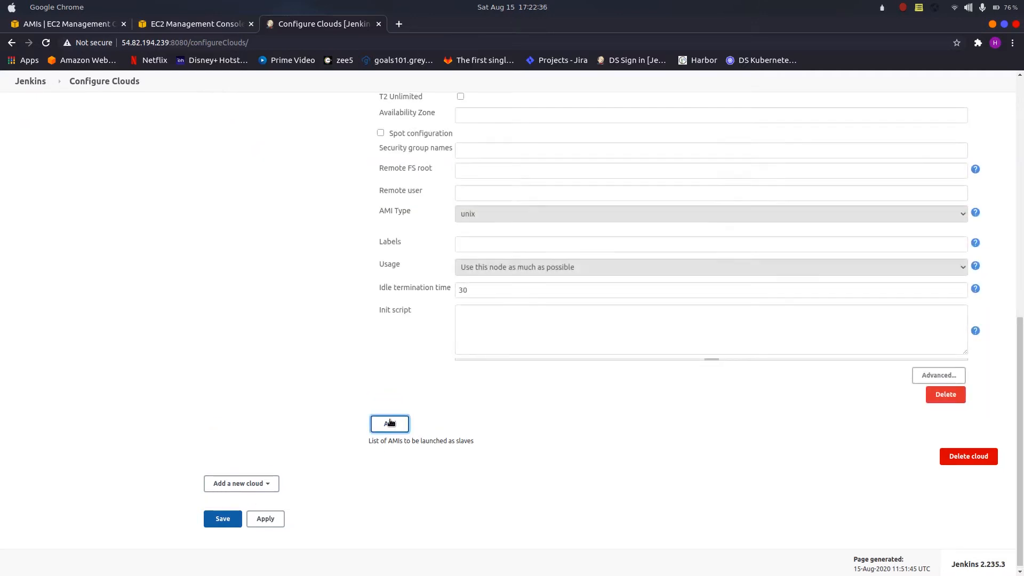
pyautogui.scroll(10, 437, 321)
pyautogui.scroll(-4, 285, 353)
pyautogui.click(280, 354)
pyautogui.click(511, 262)
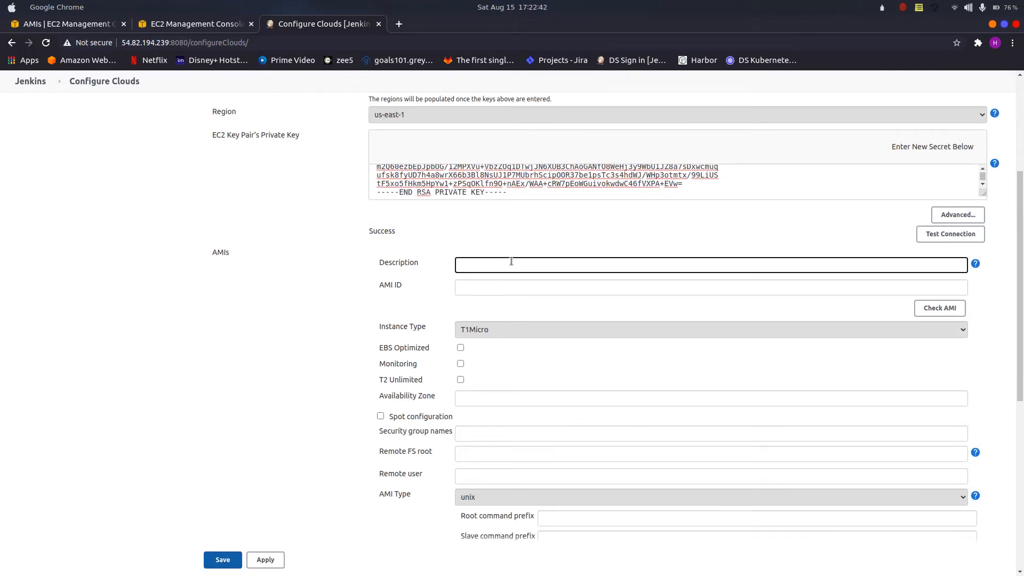
pyautogui.write('jenkins-alave-ami')
# Step: Copy the jenkins-slave image's ID from the EC2 AMI list into the Jenkins AMI ID field and check the AMI
pyautogui.click(74, 27)
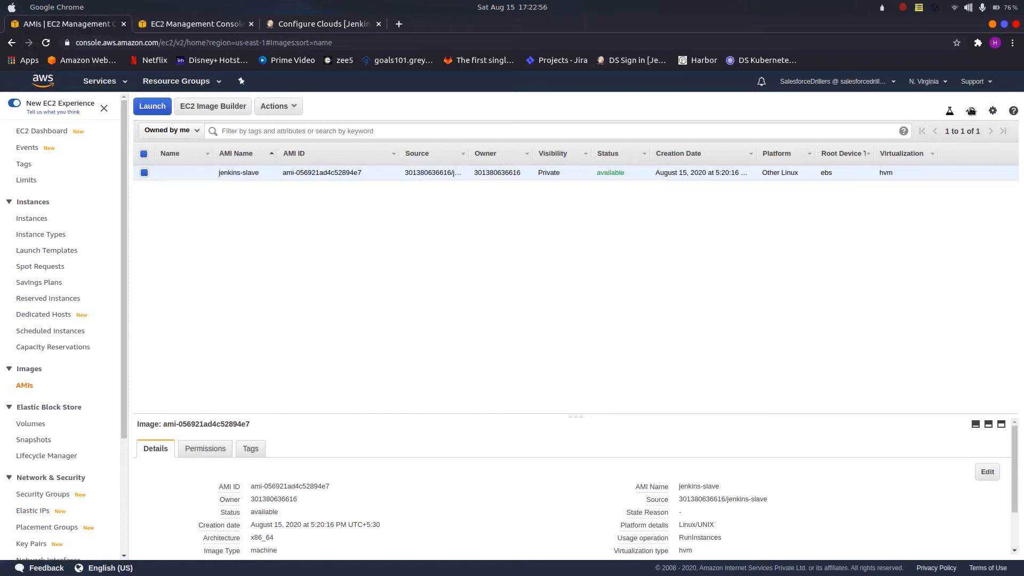
pyautogui.moveTo(282, 173); pyautogui.dragTo(360, 173)
pyautogui.hotkey('ctrl', 'c')
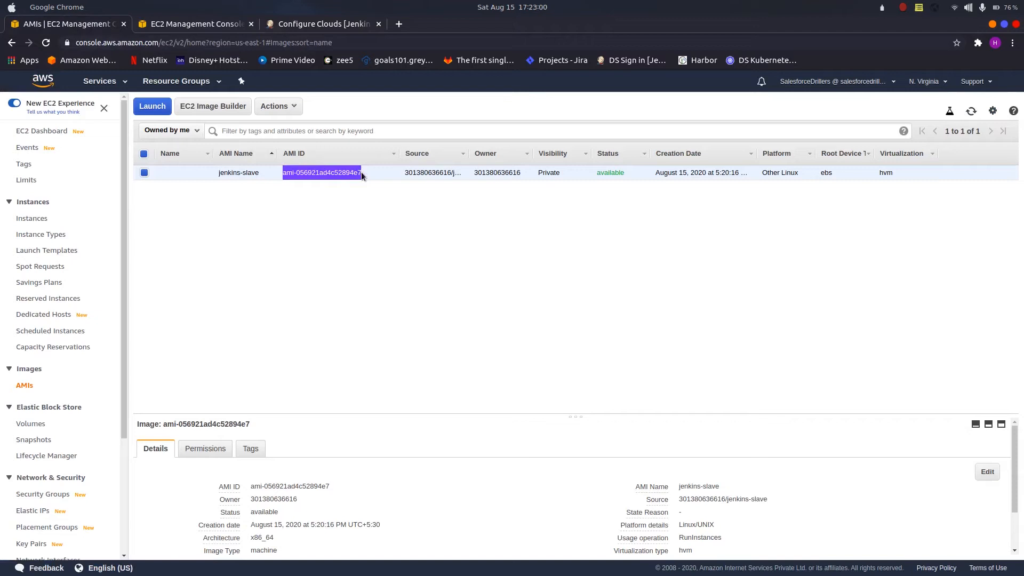
pyautogui.click(291, 27)
pyautogui.click(551, 289)
pyautogui.hotkey('ctrl', 'v')
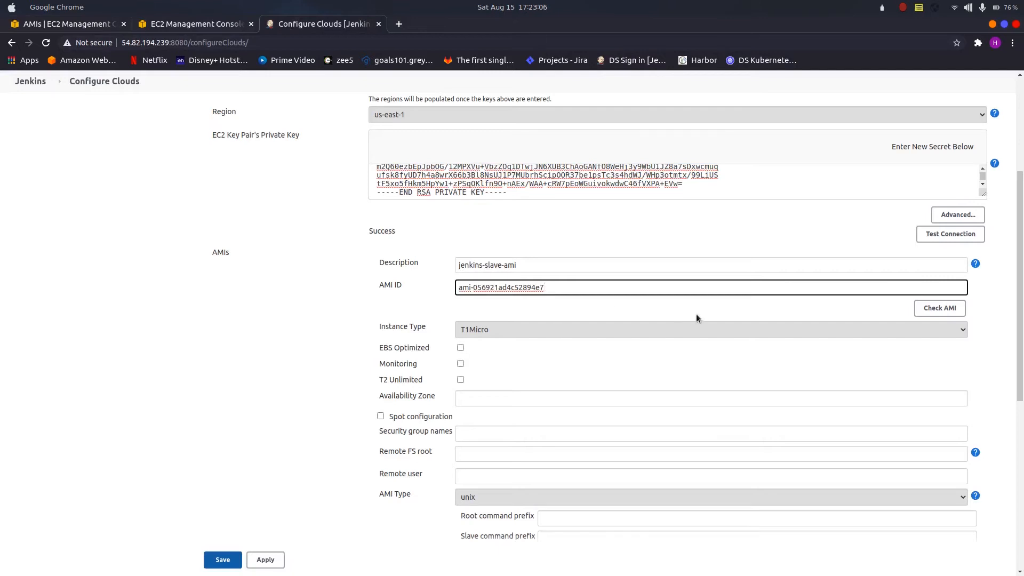
pyautogui.click(941, 308)
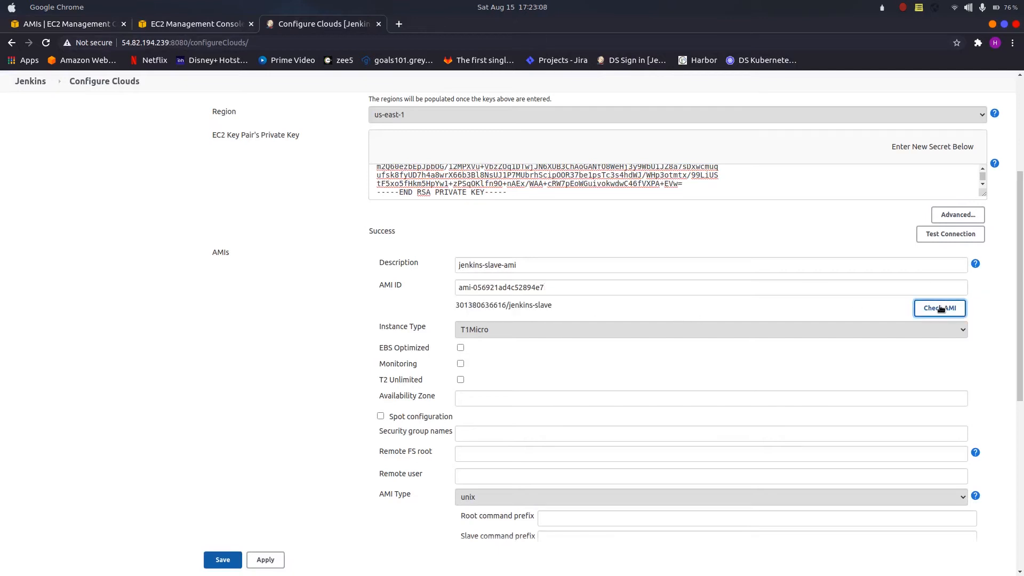
pyautogui.doubleClick(536, 305)
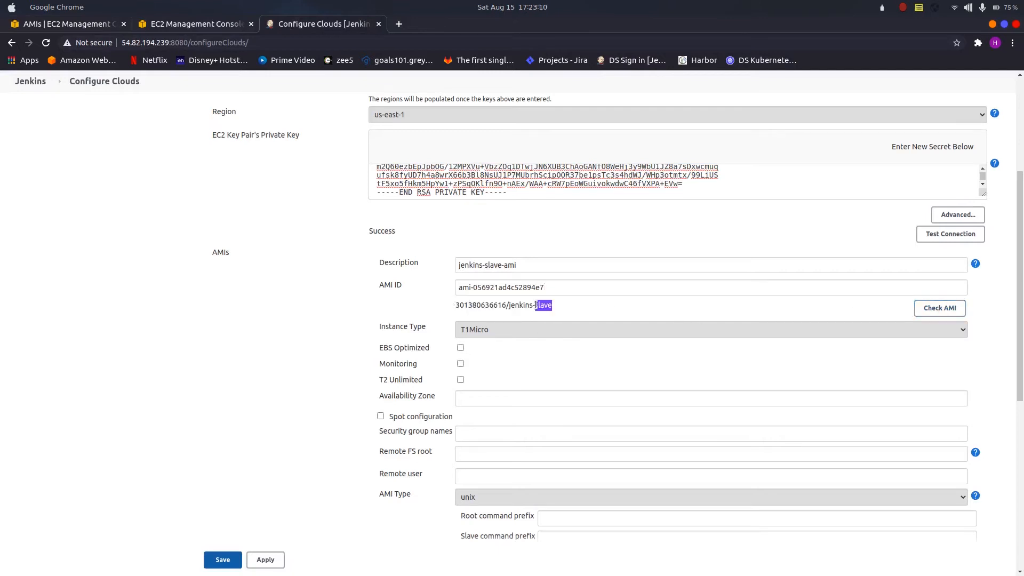
# Step: Set the AMI's instance type to T2Micro and leave the availability zone blank
pyautogui.click(482, 333)
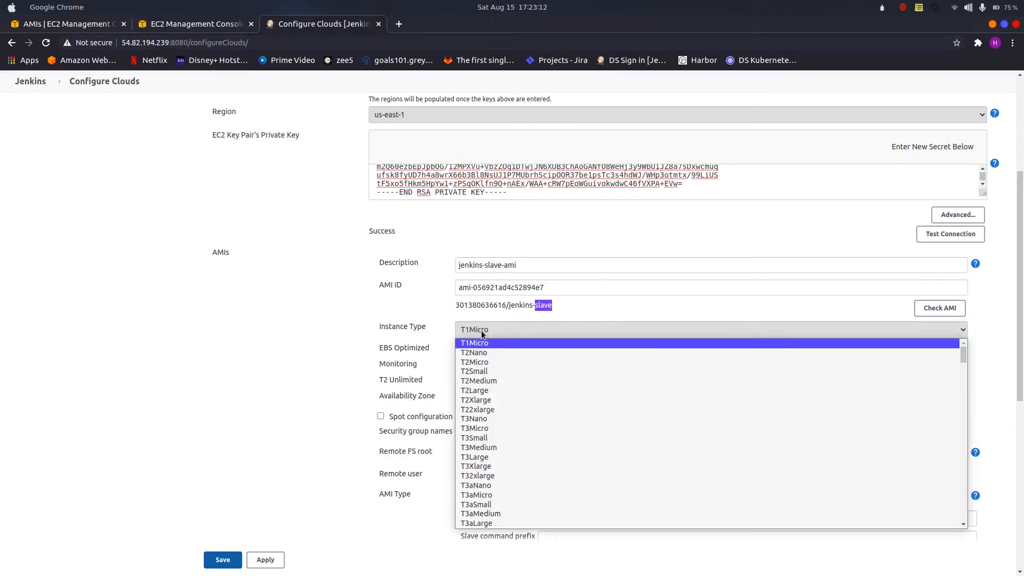
pyautogui.click(475, 362)
pyautogui.scroll(-2, 341, 350)
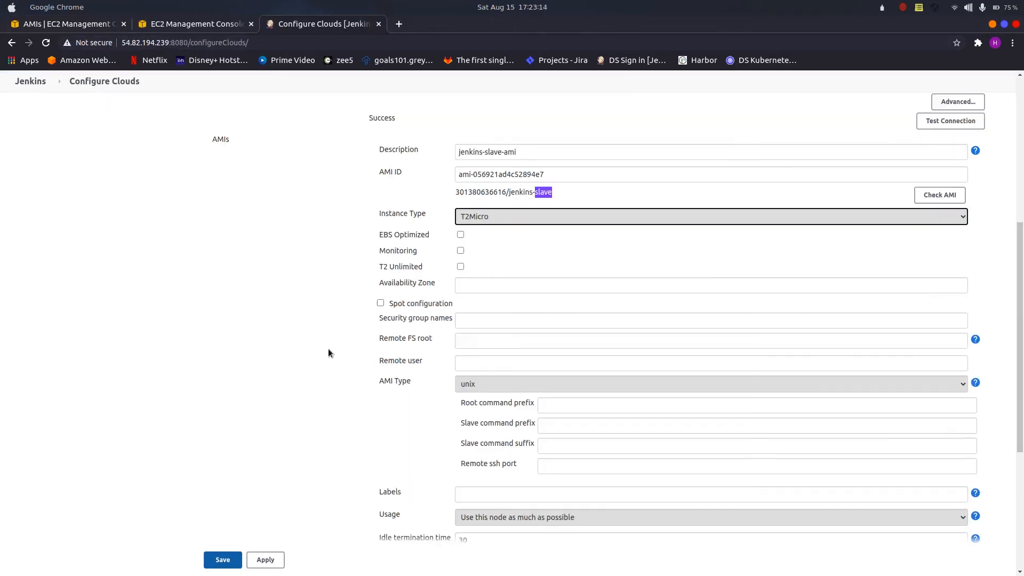
pyautogui.click(487, 278)
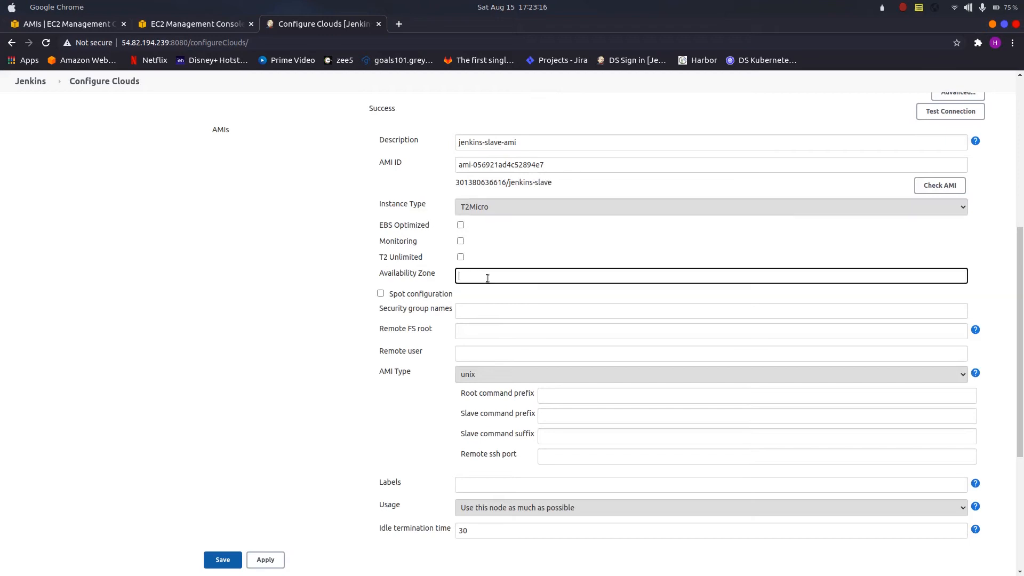
pyautogui.click(338, 295)
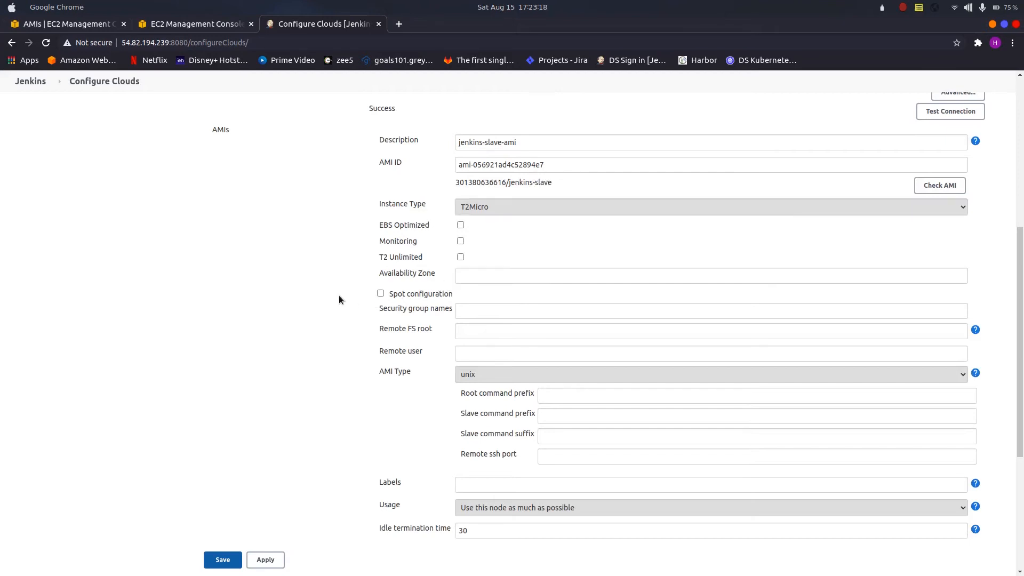
# Step: Copy the security group name jenkins-slave from the EC2 security groups list into the AMI's security group names
pyautogui.click(497, 312)
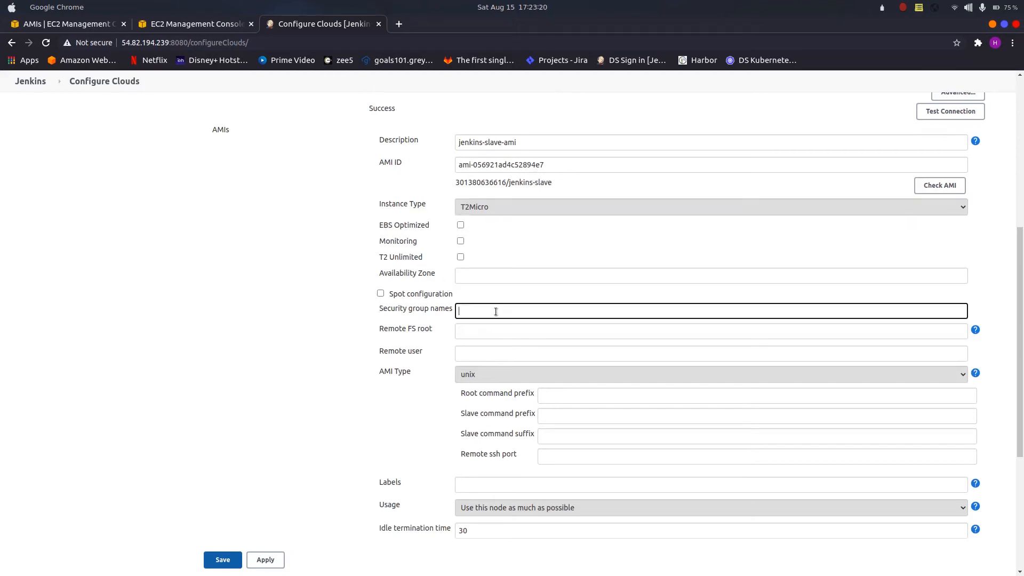
pyautogui.click(174, 23)
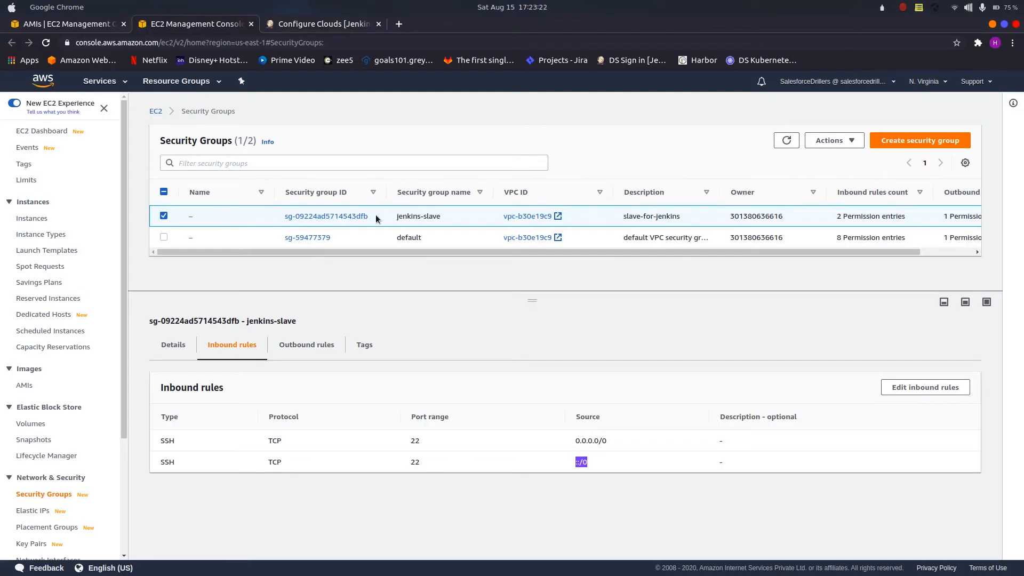
pyautogui.moveTo(396, 216); pyautogui.dragTo(432, 217)
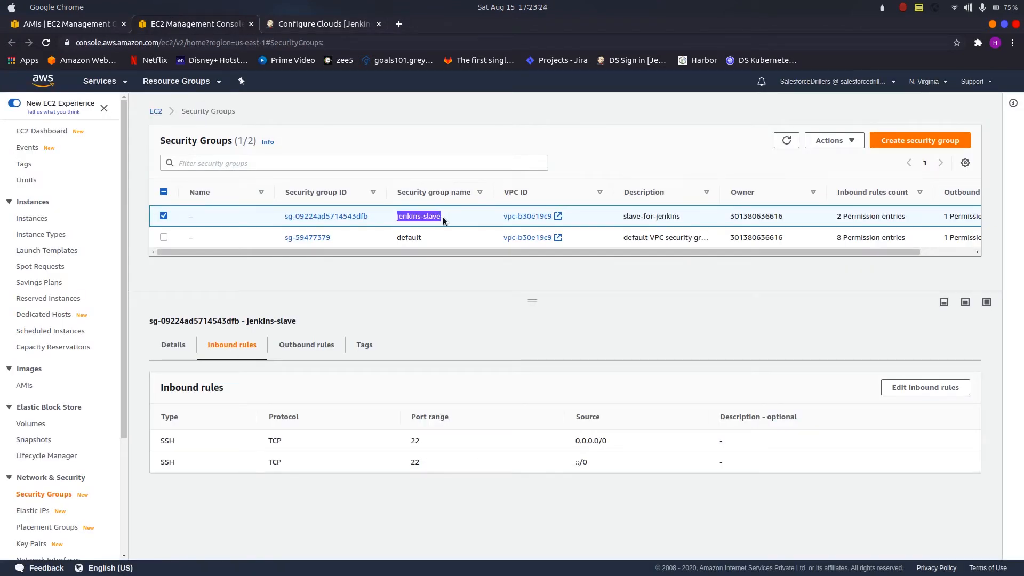
pyautogui.click(320, 24)
pyautogui.write('jenkins-slave')
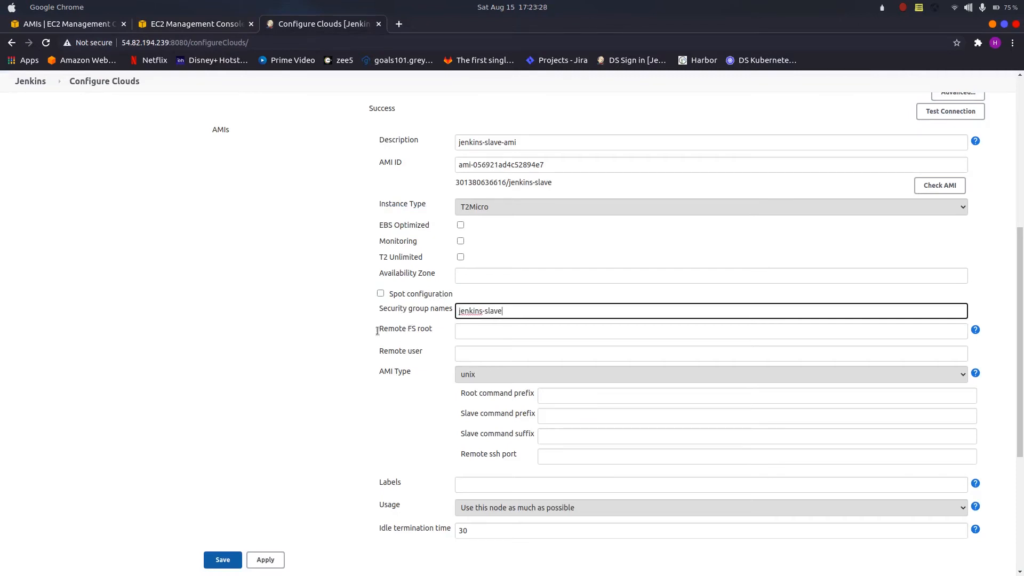
# Step: Set the AMI's remote FS root to /home/ubuntu and its remote user to ubuntu
pyautogui.click(481, 328)
pyautogui.write('/home/ubuntu')
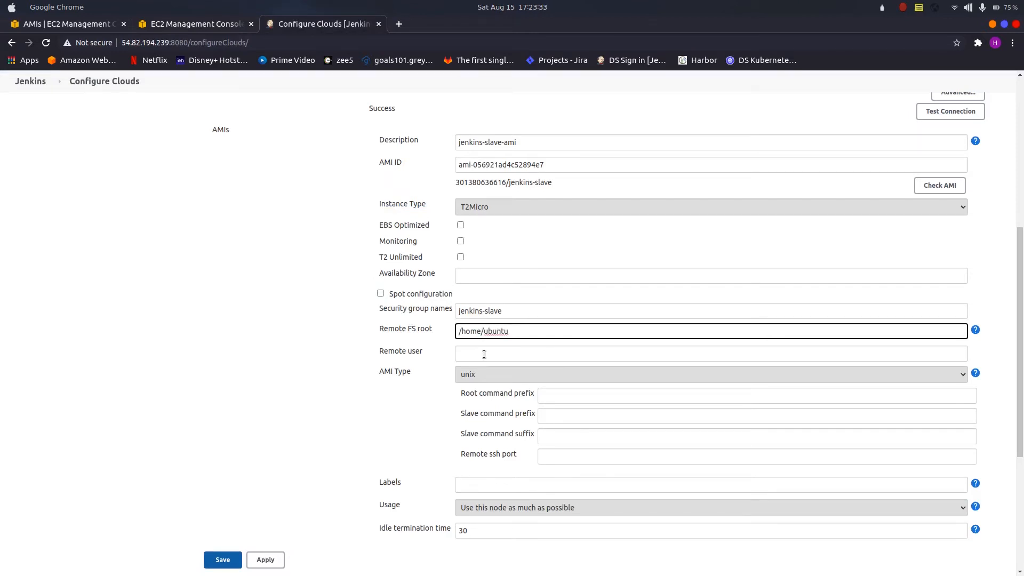
pyautogui.click(484, 355)
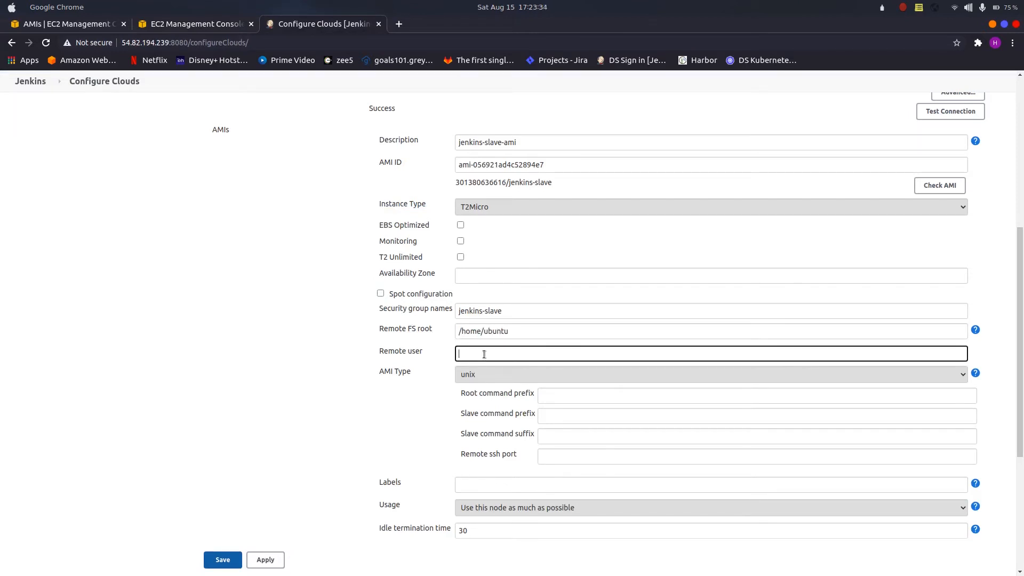
pyautogui.write('ubuntu')
# Step: Label the AMI's agents aws-ec2-jenkins-slave and set the remote SSH port to 22
pyautogui.scroll(-2, 375, 411)
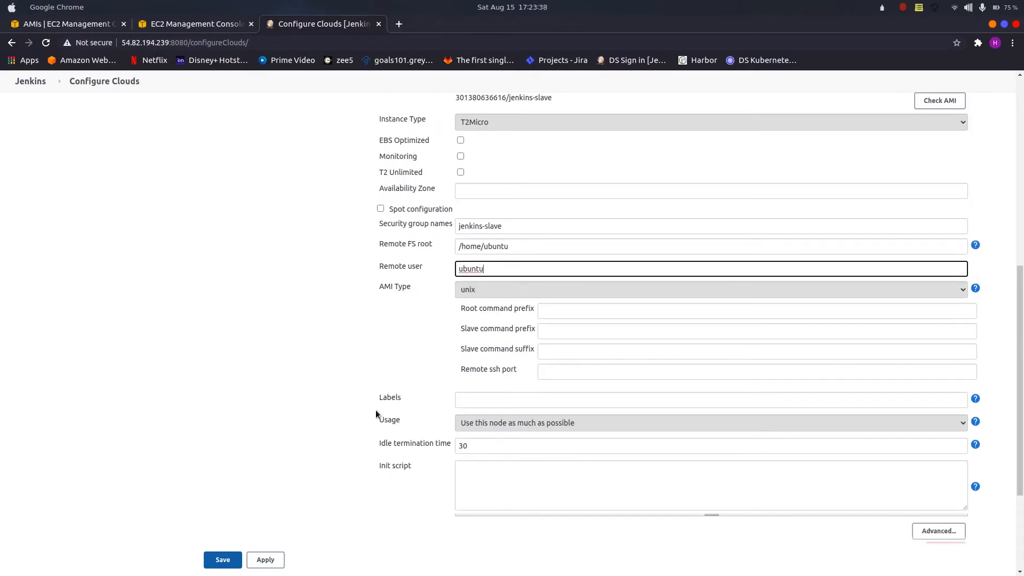
pyautogui.click(484, 401)
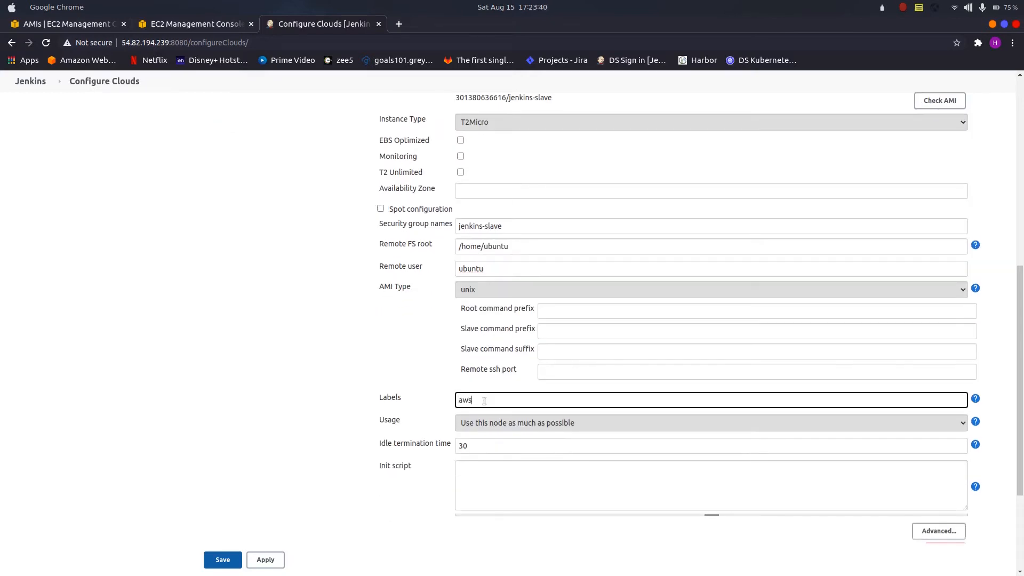
pyautogui.write('aws-ec2-jenkins-slave')
pyautogui.scroll(-2, 363, 401)
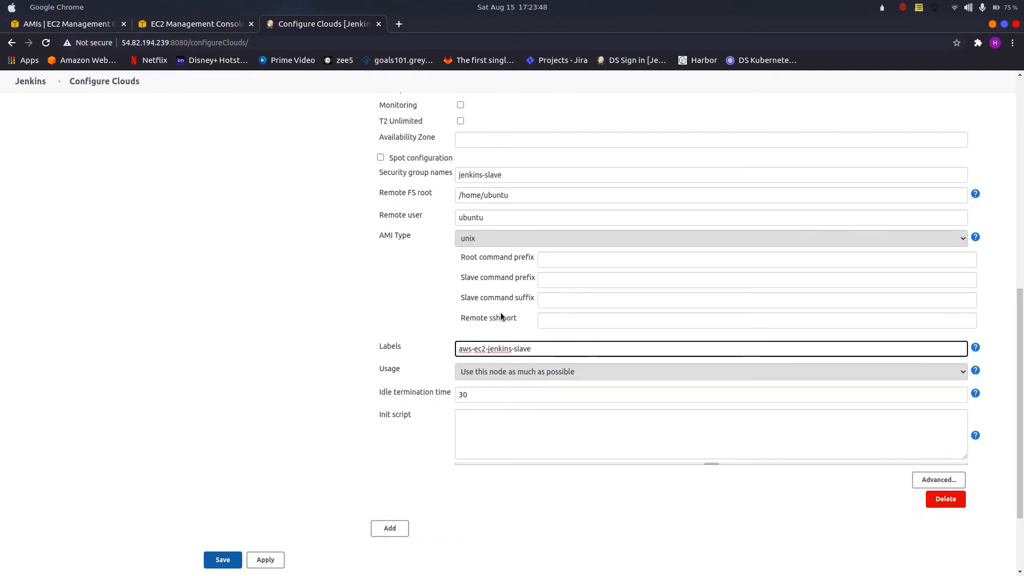
pyautogui.click(573, 321)
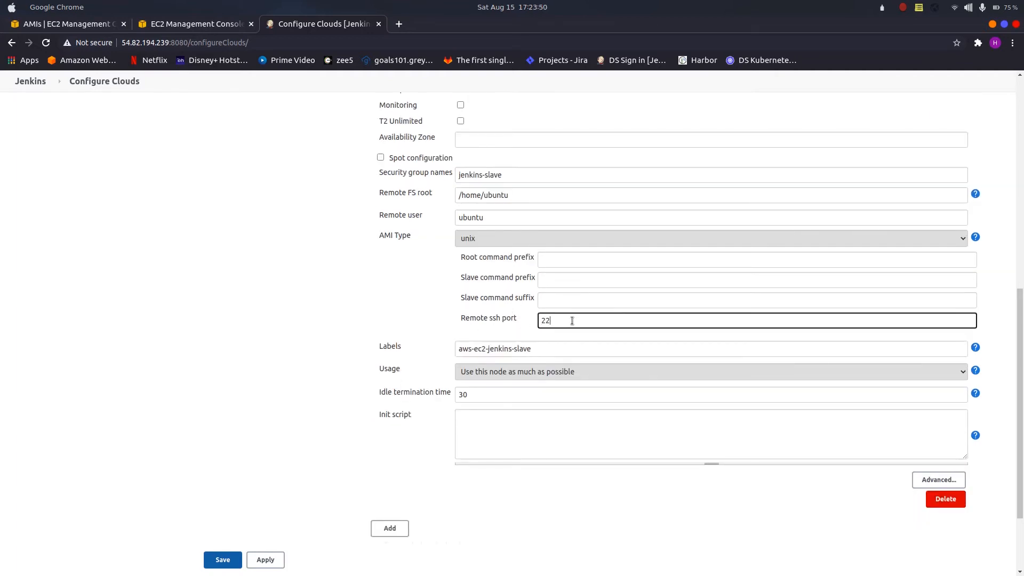
# Step: Set the AMI's idle termination time to 1 and, in its advanced settings, the number of executors to 2
pyautogui.scroll(-2, 441, 352)
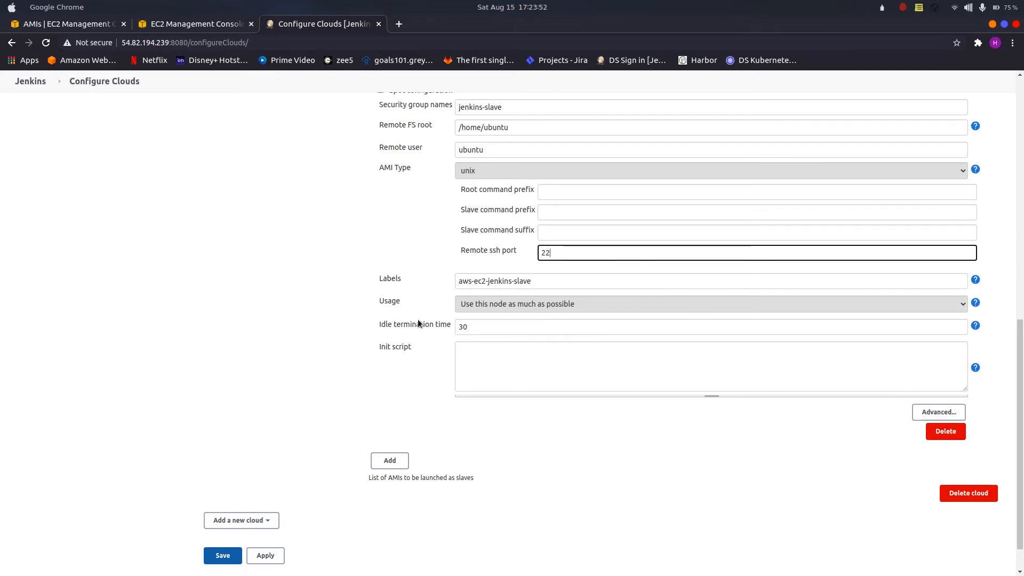
pyautogui.doubleClick(483, 328)
pyautogui.write('1')
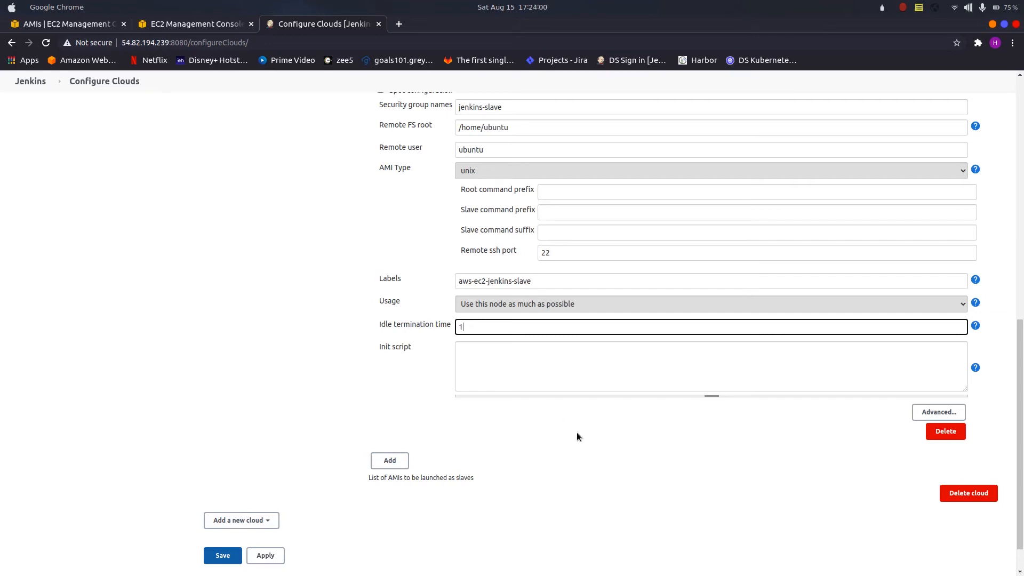
pyautogui.click(921, 412)
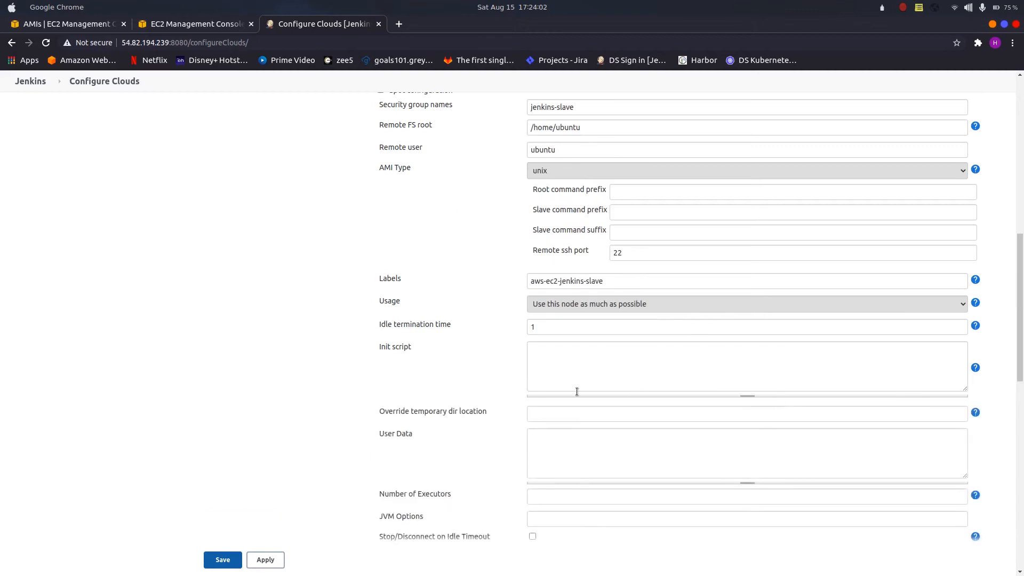
pyautogui.scroll(-5, 577, 392)
pyautogui.click(548, 345)
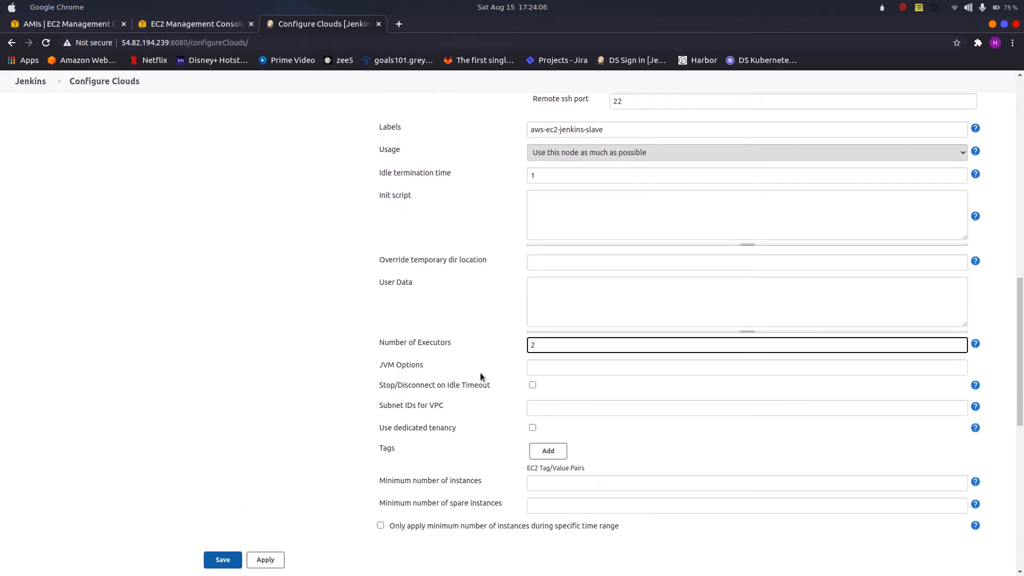
# Step: Enable Associate Public IP for the AMI and set its host key verification strategy to off
pyautogui.scroll(-2, 480, 373)
pyautogui.scroll(-4, 480, 377)
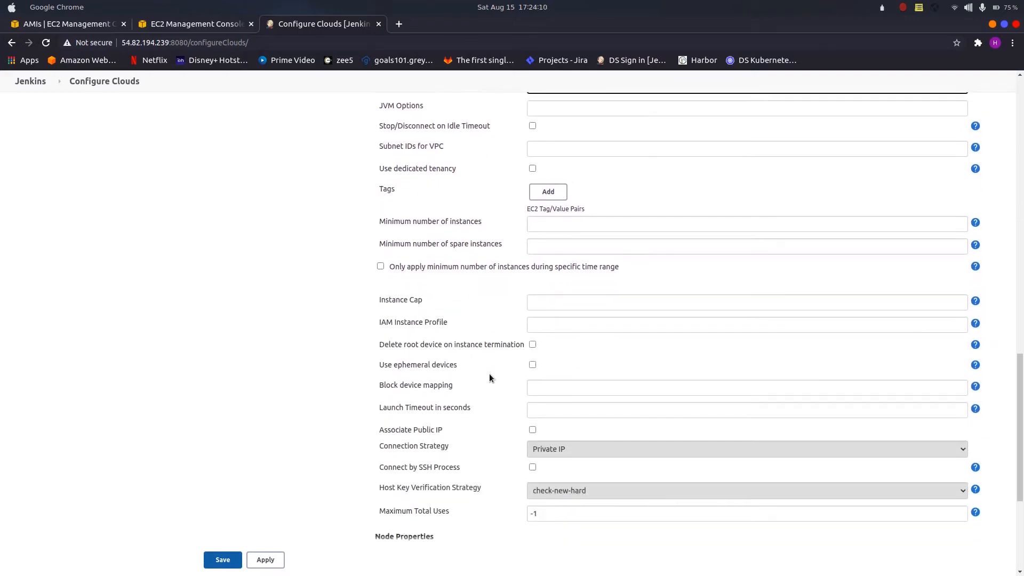
pyautogui.scroll(-2, 491, 377)
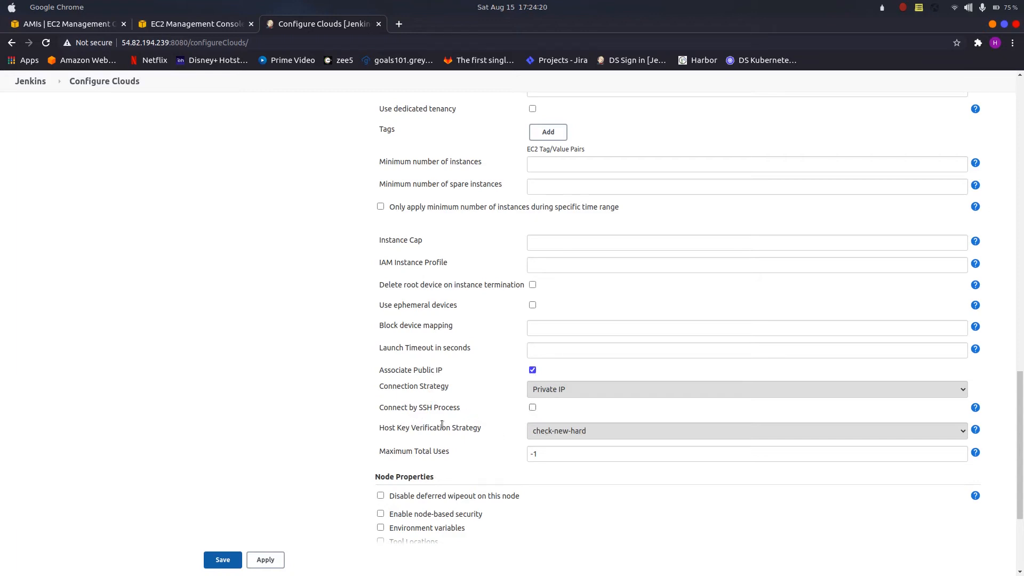
pyautogui.click(550, 432)
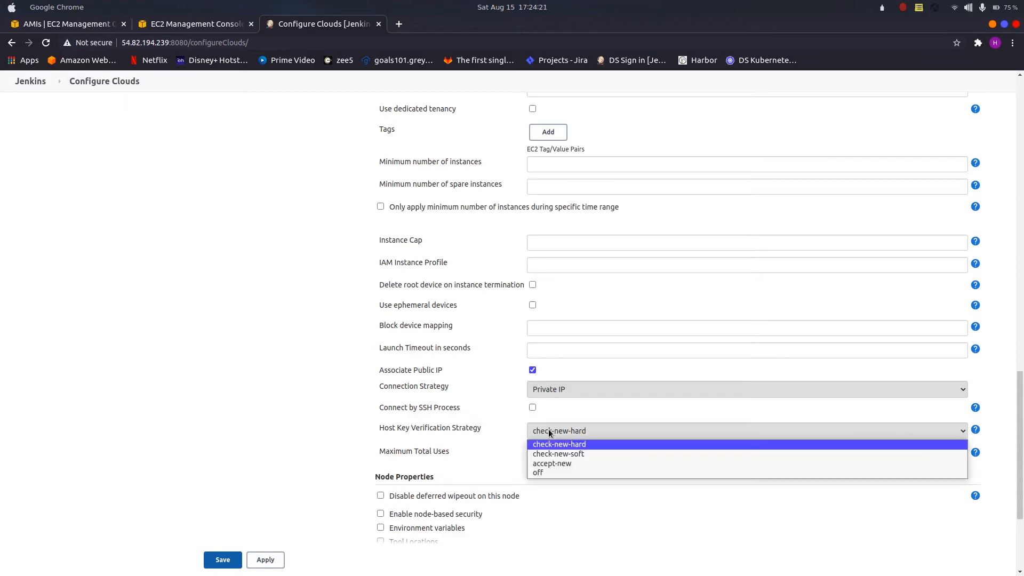
pyautogui.click(552, 473)
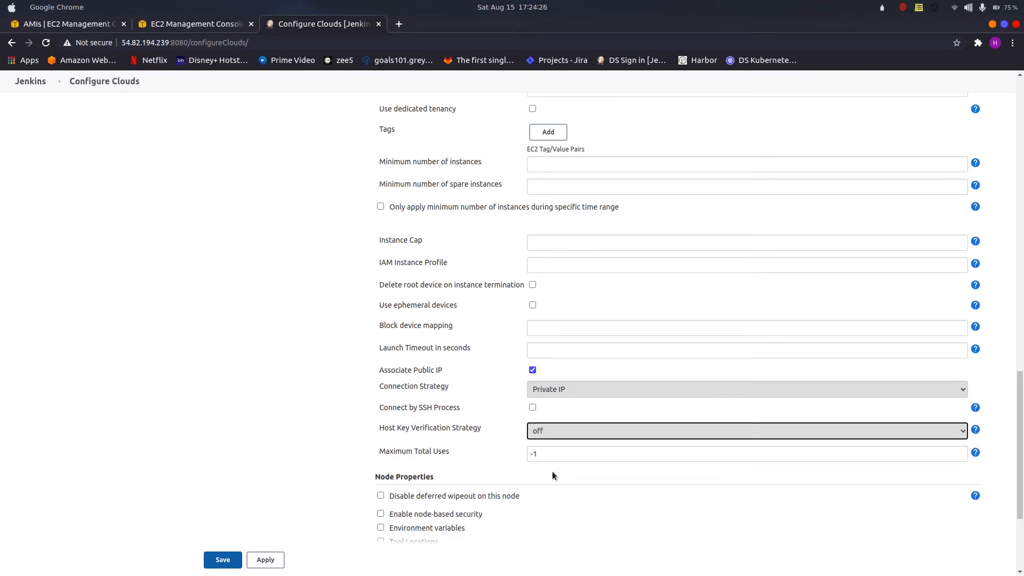
pyautogui.scroll(-4, 552, 471)
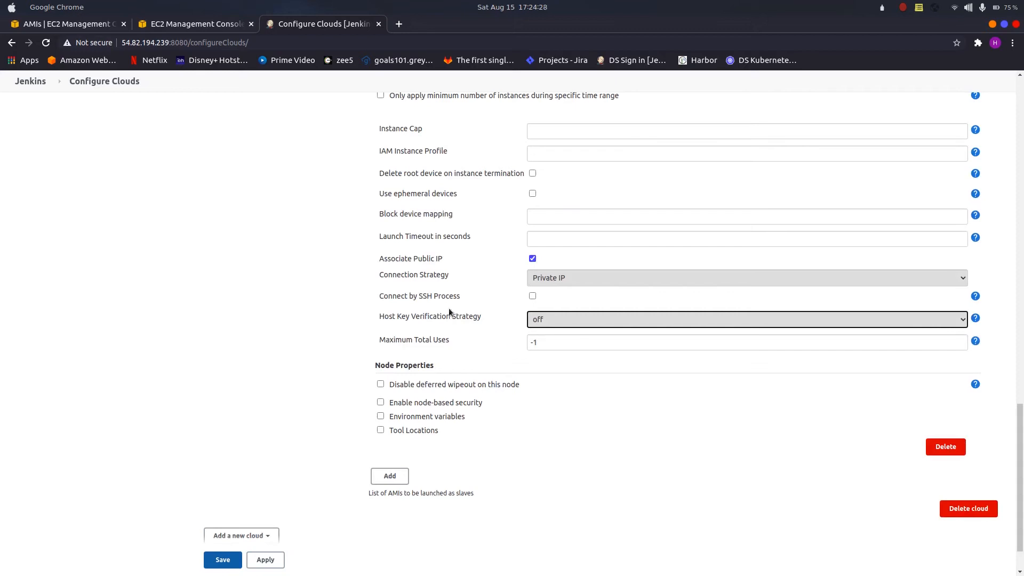
# Step: Enable Connect by SSH Process for the AMI, review its settings and save the cloud configuration
pyautogui.click(533, 297)
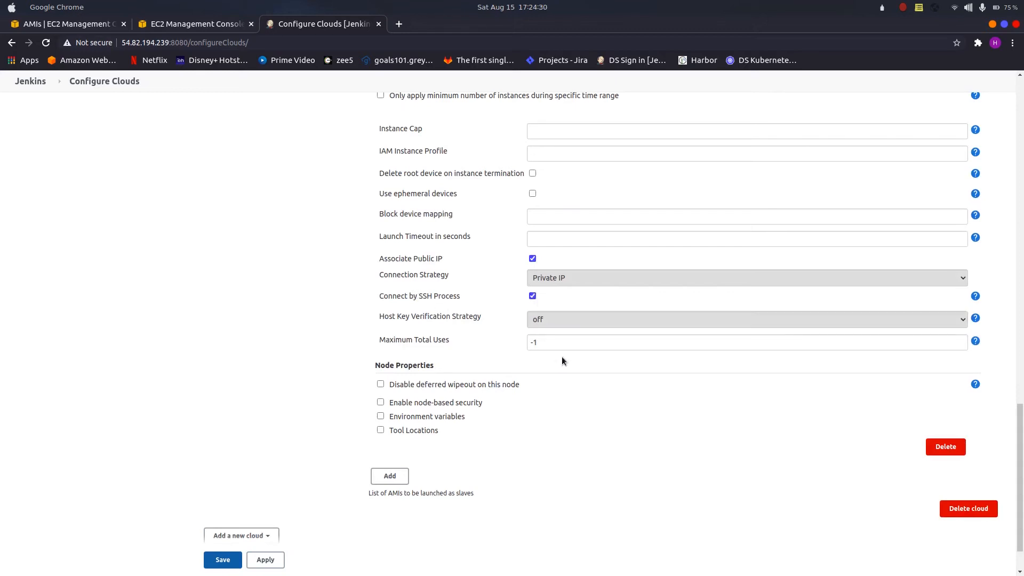
pyautogui.scroll(3, 570, 394)
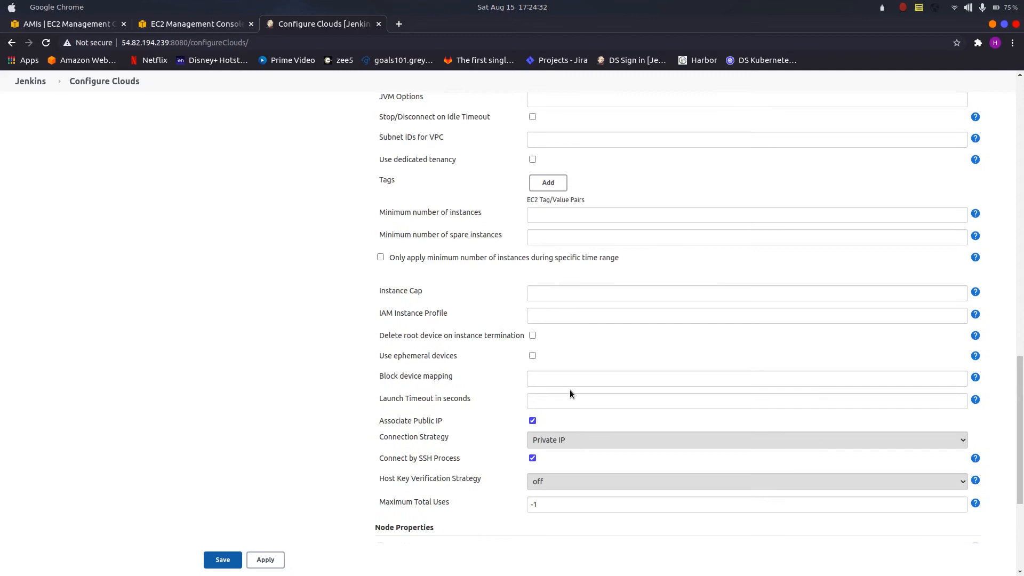
pyautogui.scroll(10, 570, 395)
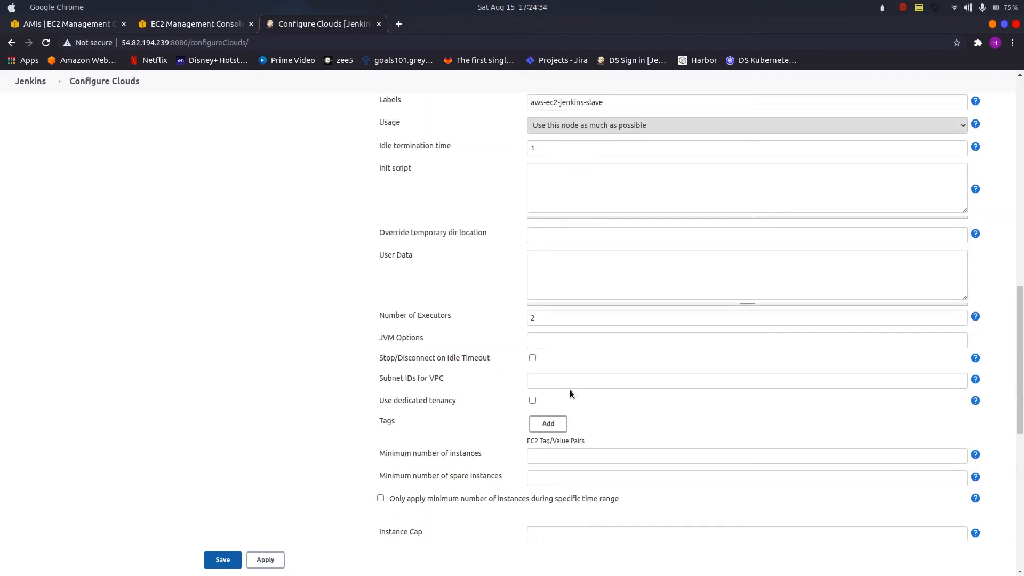
pyautogui.scroll(5, 575, 391)
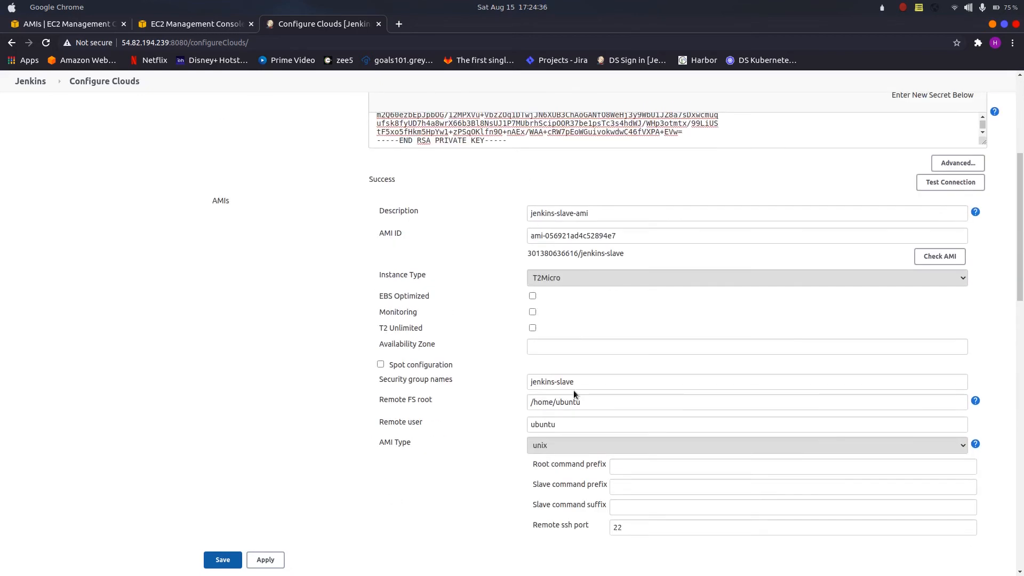
pyautogui.click(229, 567)
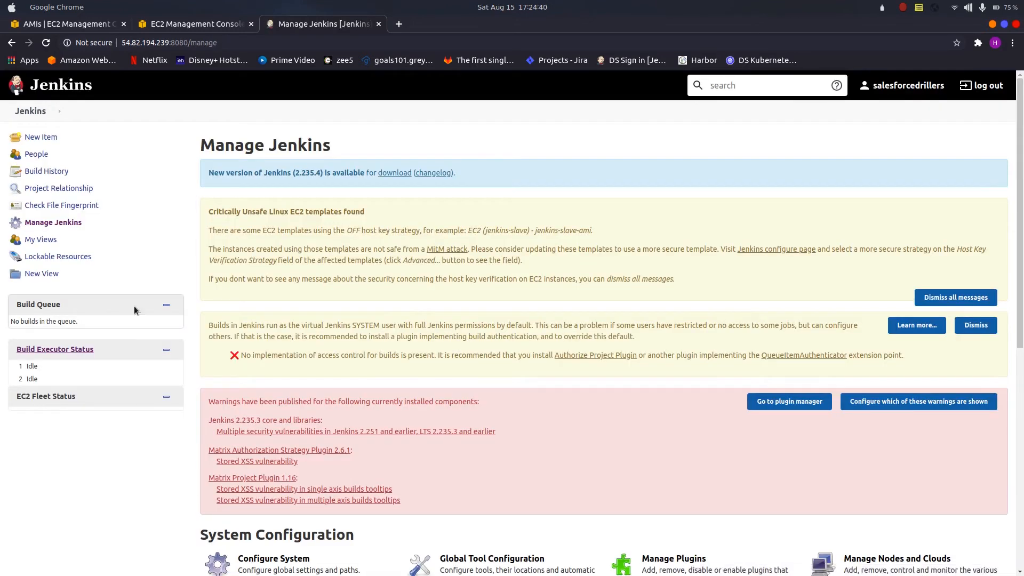
# Step: Restrict demo-job to the label aws-ec2-jenkins-slave, save the job and start a build
pyautogui.click(56, 90)
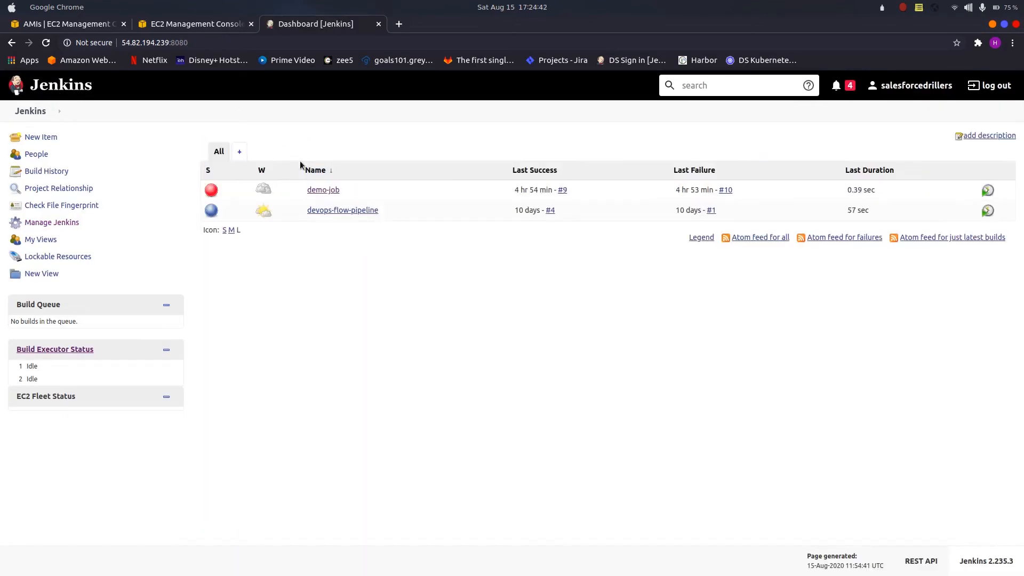
pyautogui.click(318, 190)
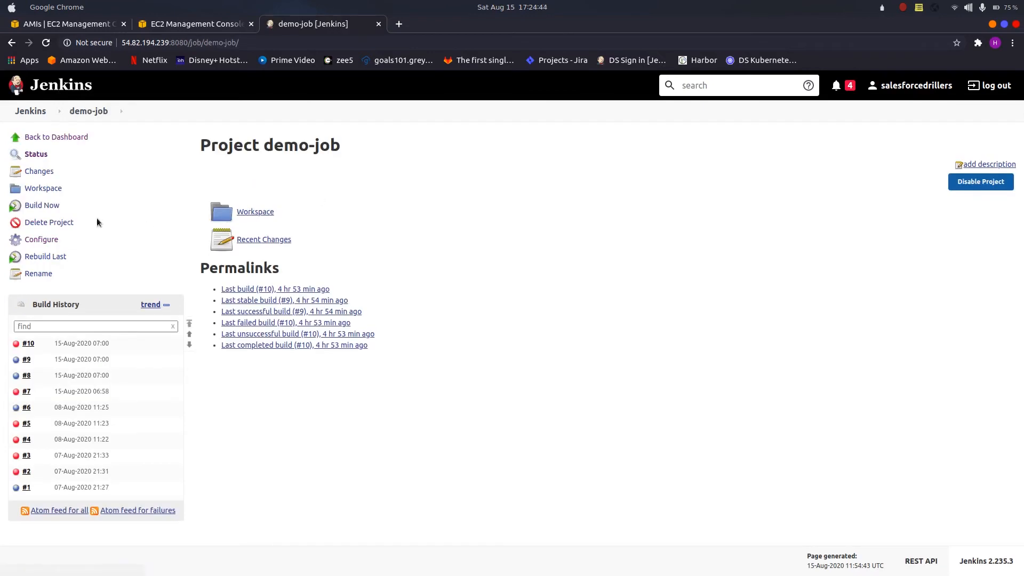
pyautogui.click(49, 241)
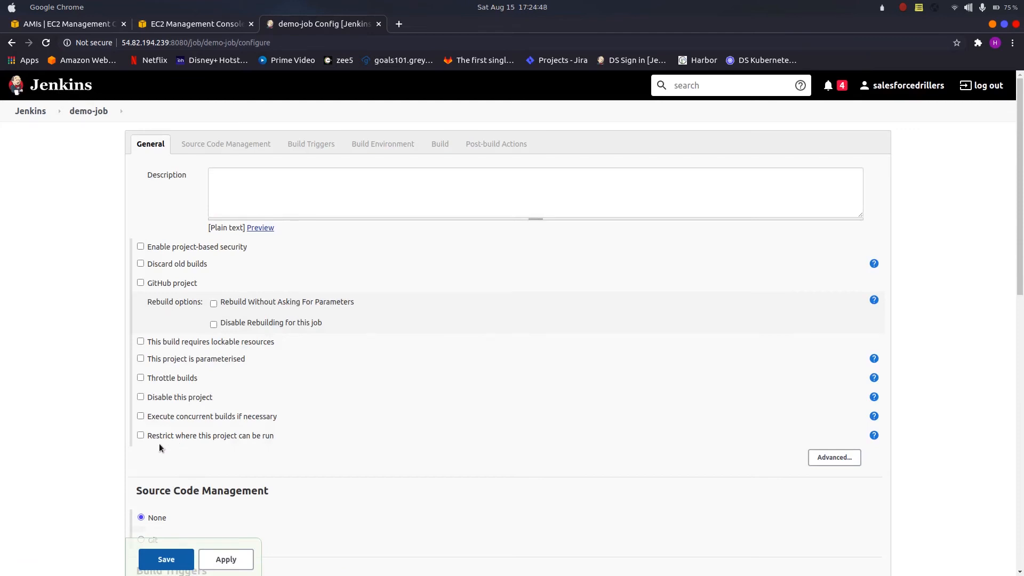
pyautogui.click(140, 435)
pyautogui.click(251, 459)
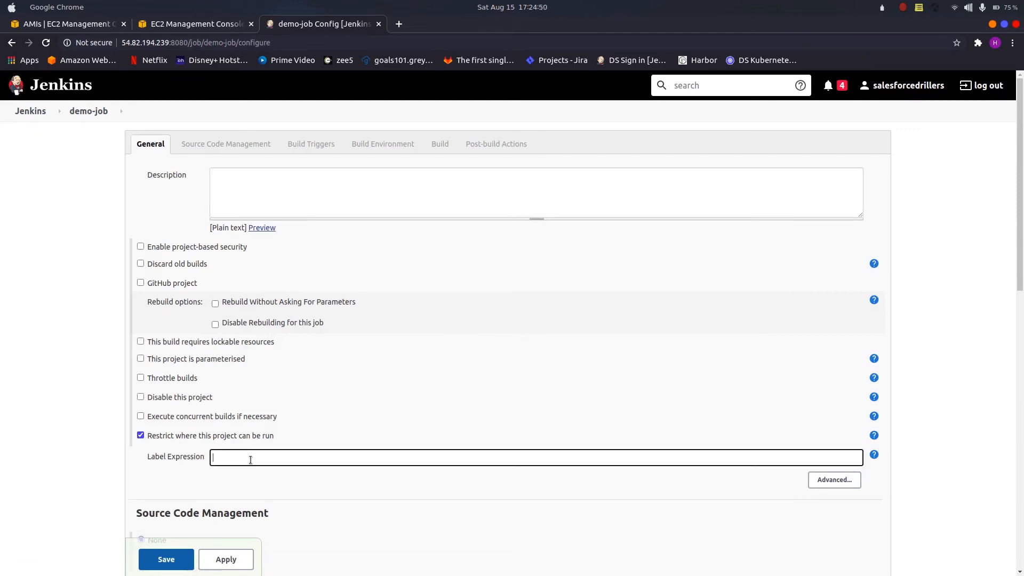
pyautogui.write('aws')
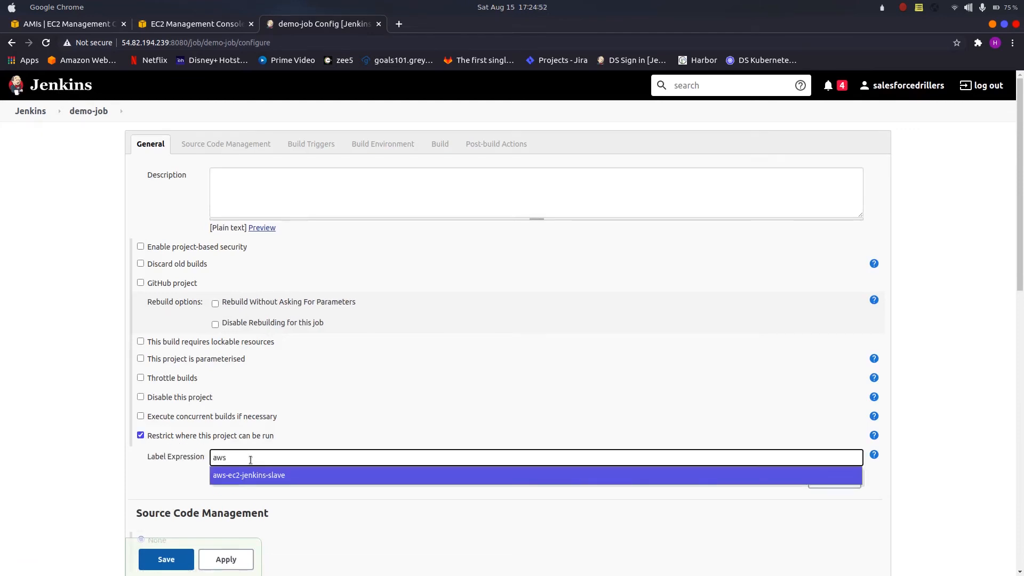
pyautogui.click(253, 480)
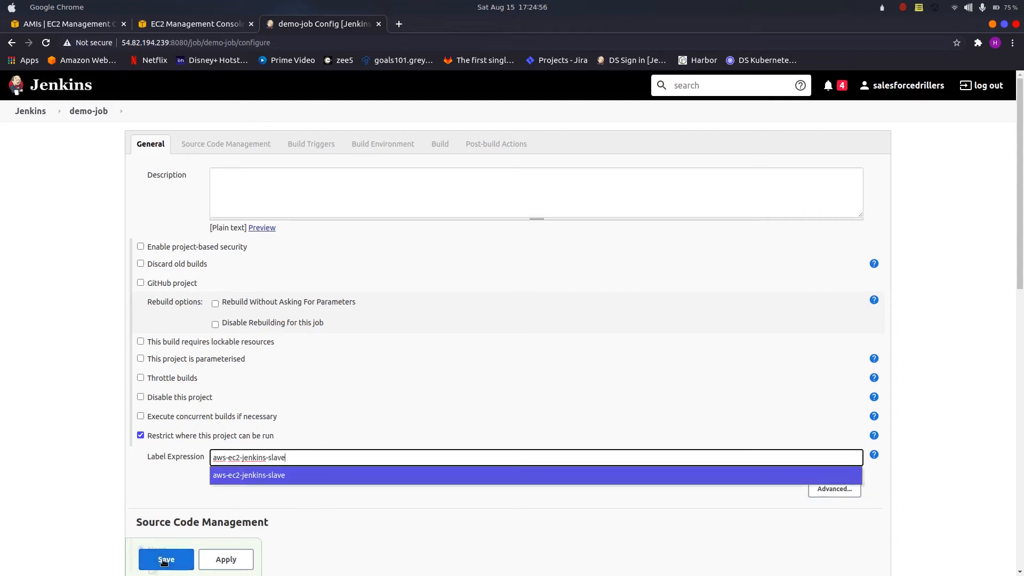
pyautogui.click(164, 562)
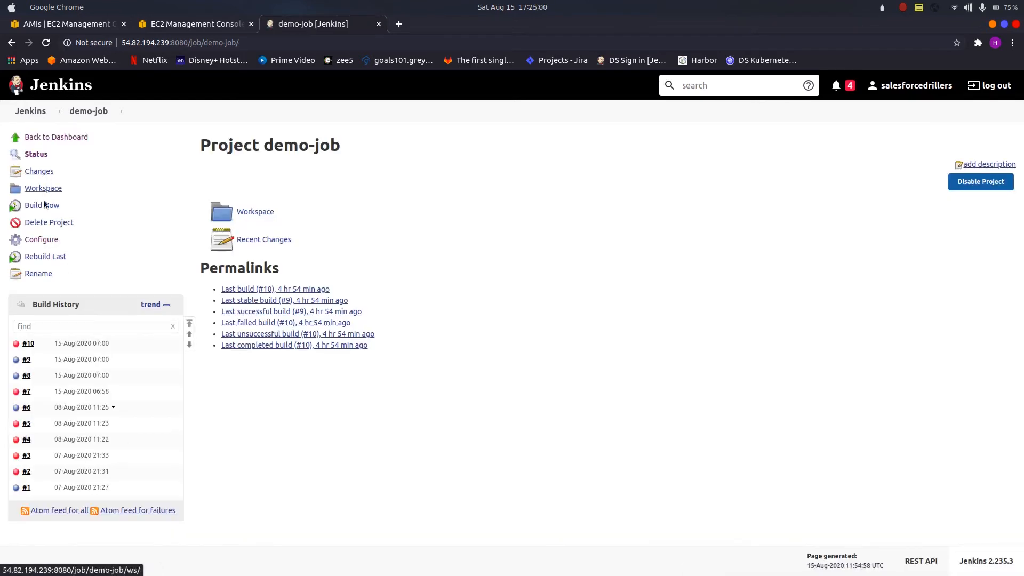
pyautogui.click(45, 205)
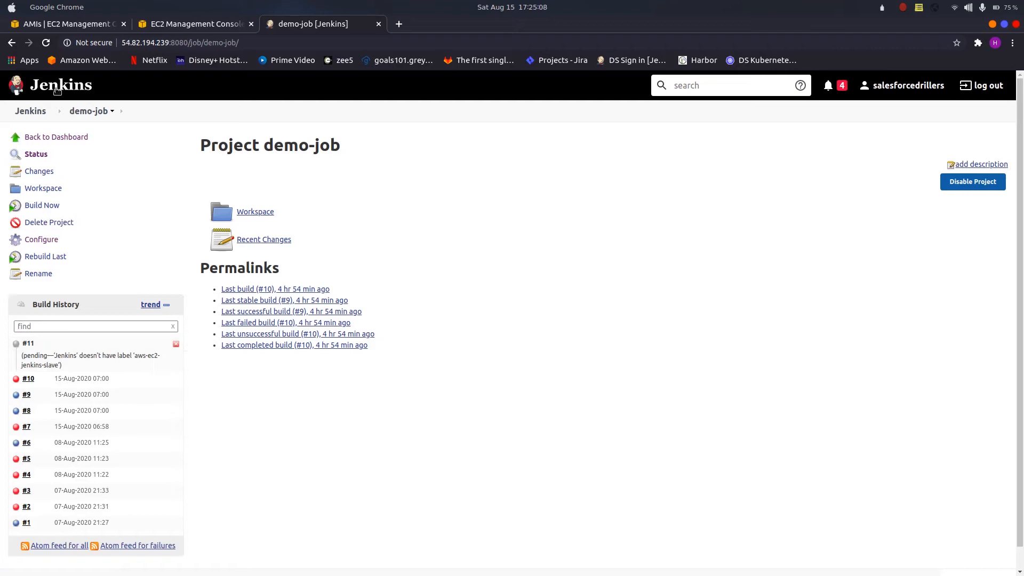
# Step: Open the Jenkins dashboard in a separate tab and bring up its list of nodes
pyautogui.middleClick(37, 113)
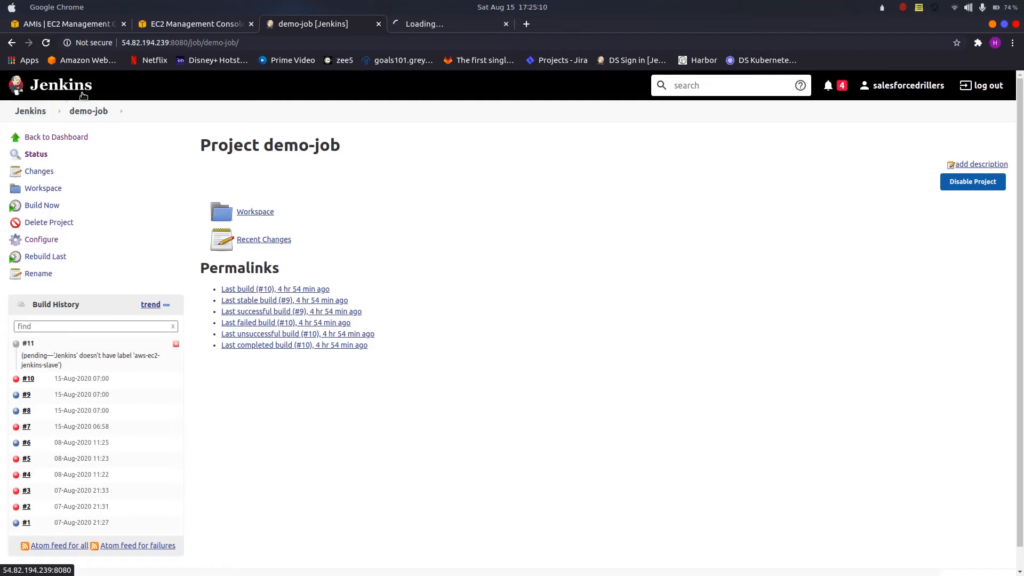
pyautogui.click(466, 27)
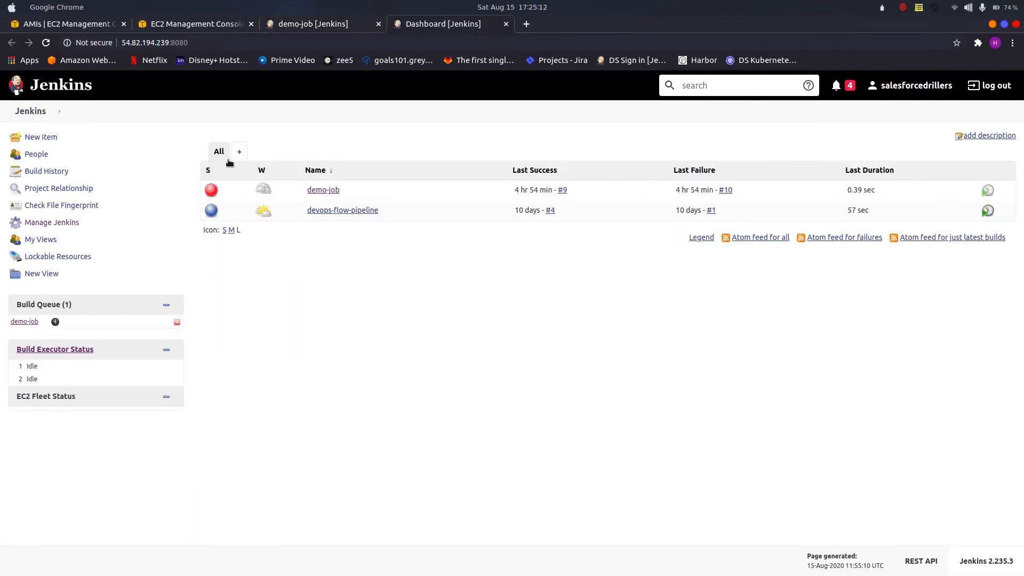
pyautogui.click(66, 224)
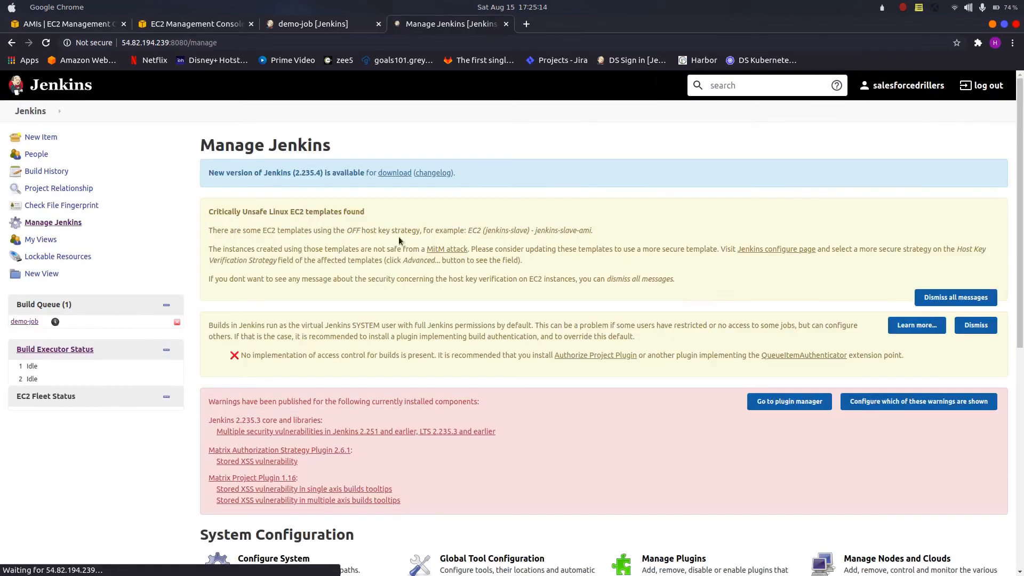
pyautogui.scroll(-2, 911, 426)
pyautogui.click(870, 504)
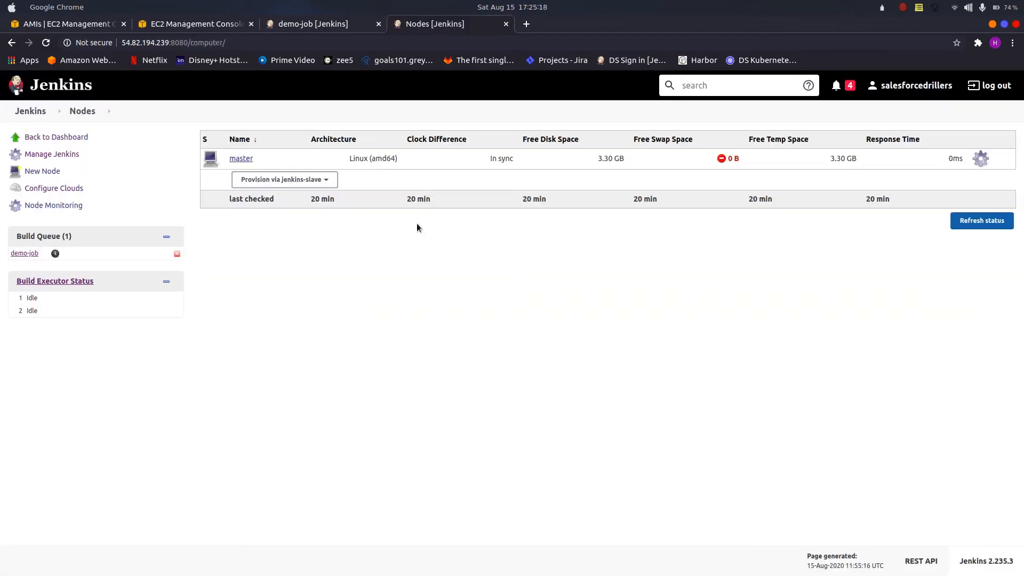
# Step: Try to provision an agent from EC2 (jenkins-slave) - jenkins-slave-ami and resubmit the request
pyautogui.click(322, 180)
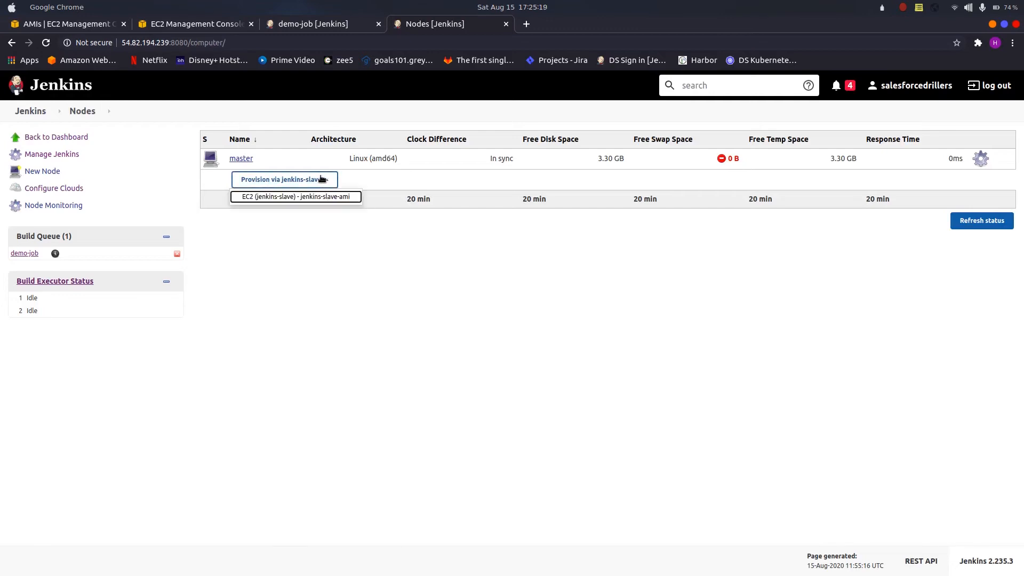
pyautogui.click(299, 197)
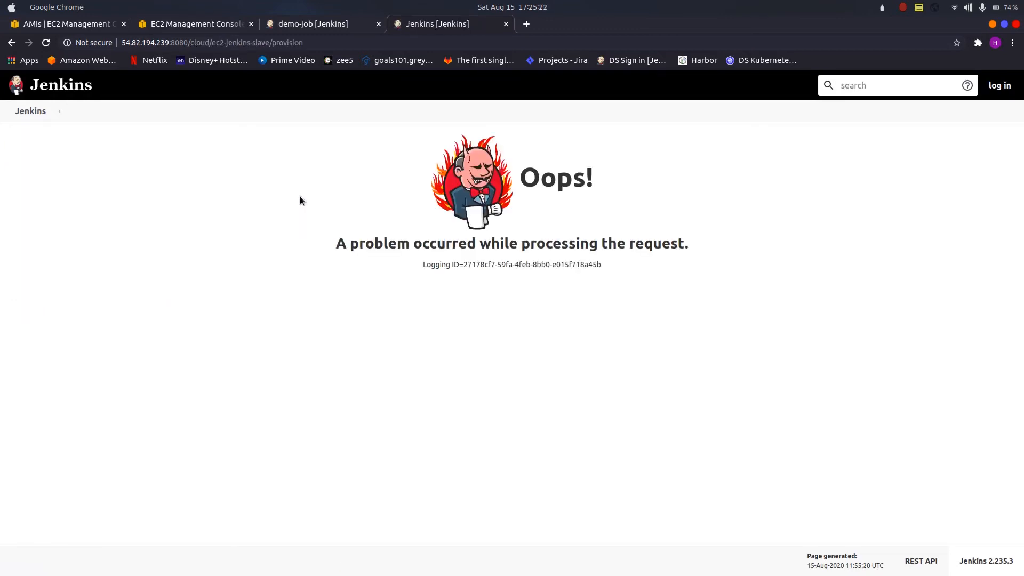
pyautogui.hotkey('ctrl', 'r')
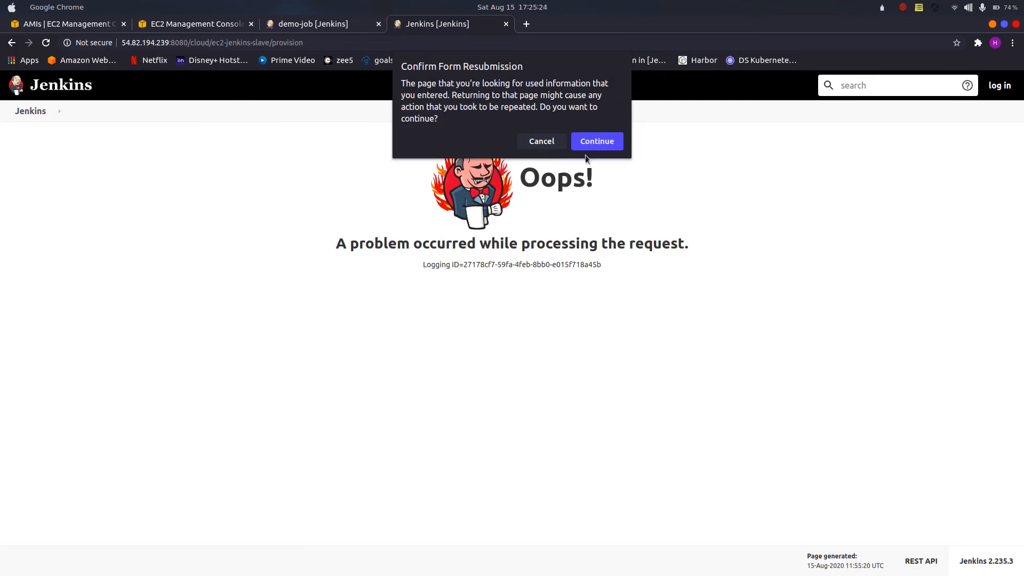
pyautogui.click(588, 143)
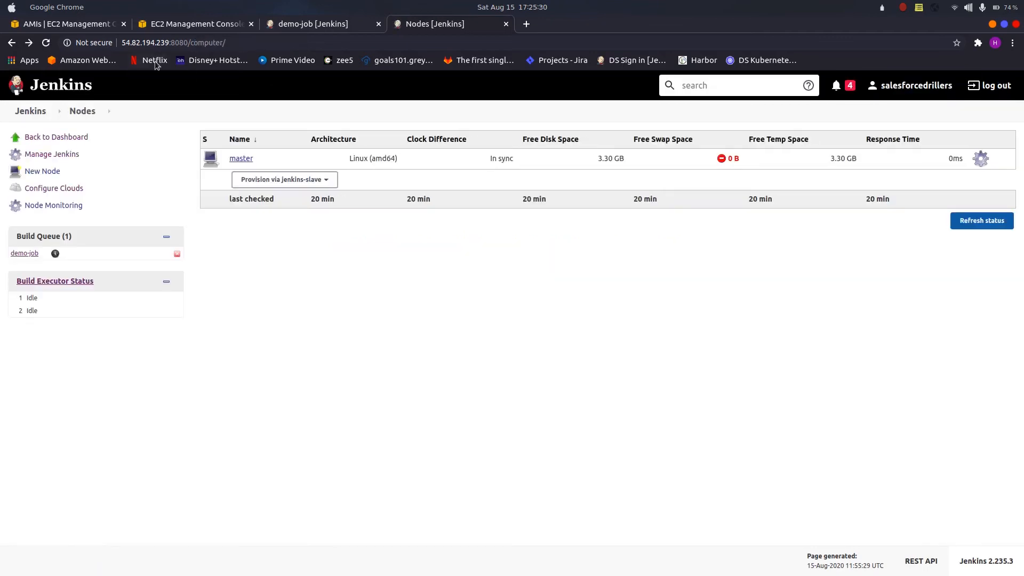
# Step: Check the EC2 instances list in the AWS console for a launched agent instance
pyautogui.click(67, 25)
pyautogui.click(174, 22)
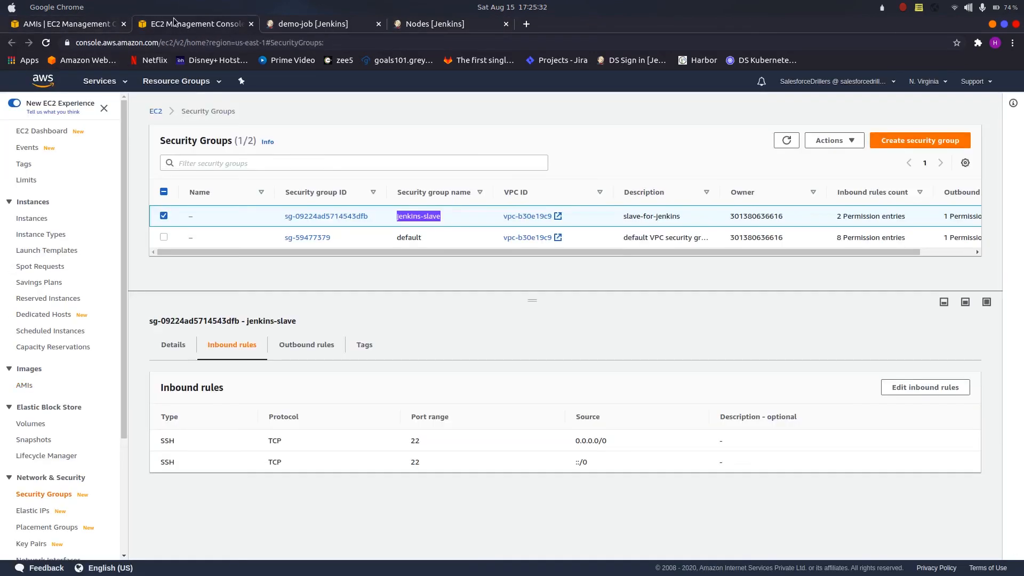
pyautogui.click(33, 218)
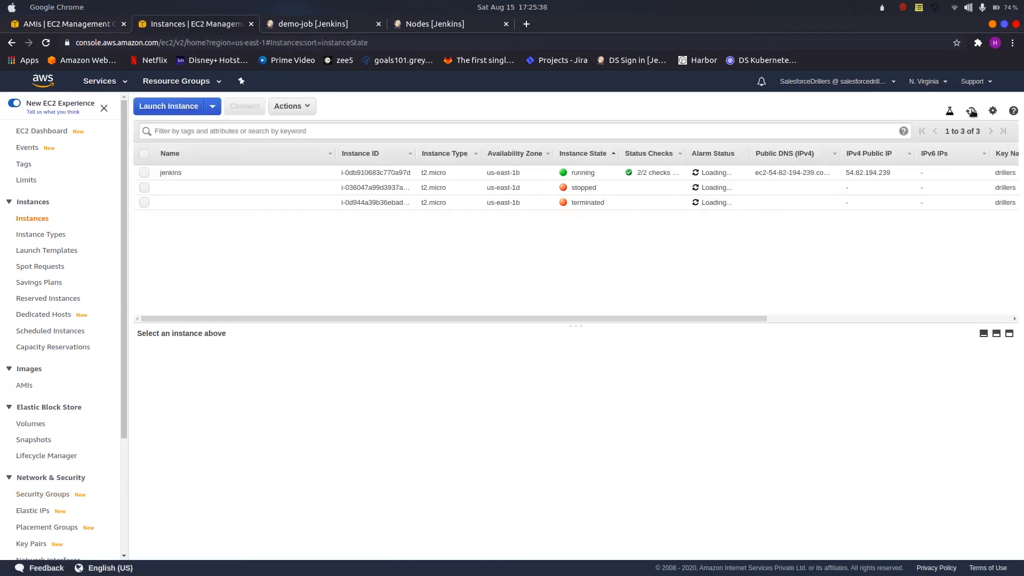
# Step: Reload the Jenkins nodes page, retry provisioning an agent from jenkins-slave-ami and resubmit the request
pyautogui.click(336, 28)
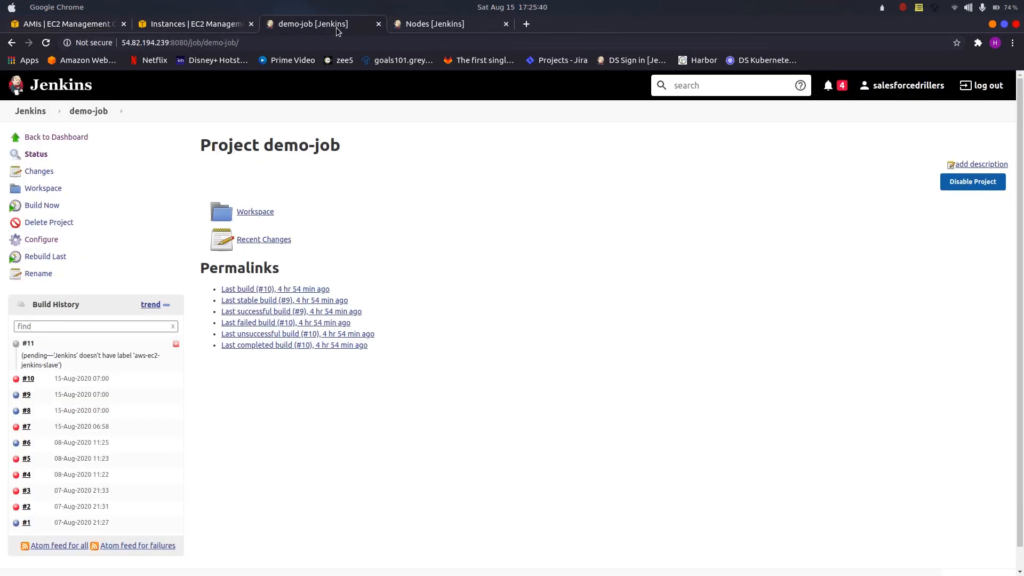
pyautogui.click(445, 24)
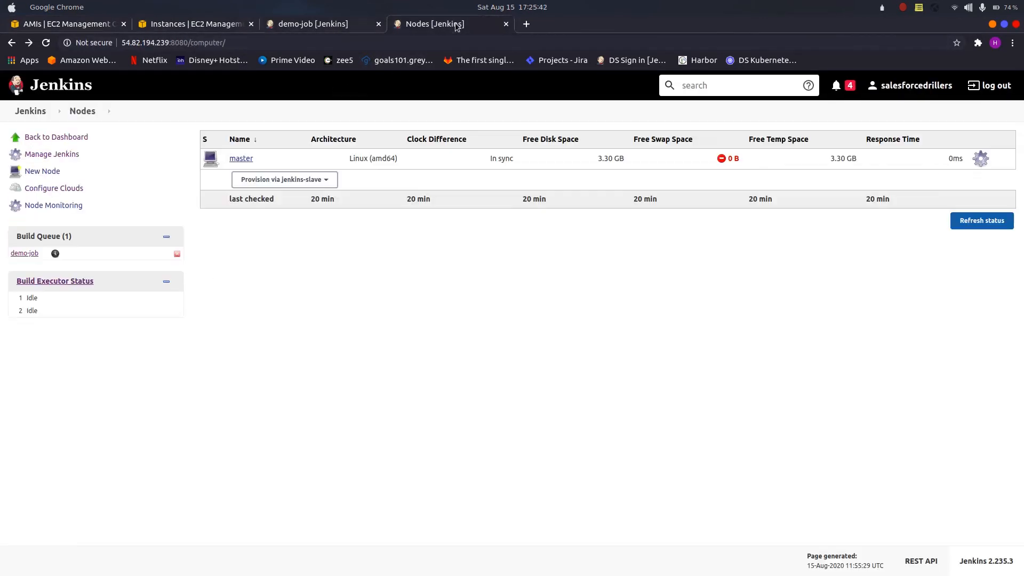
pyautogui.click(46, 43)
pyautogui.click(293, 180)
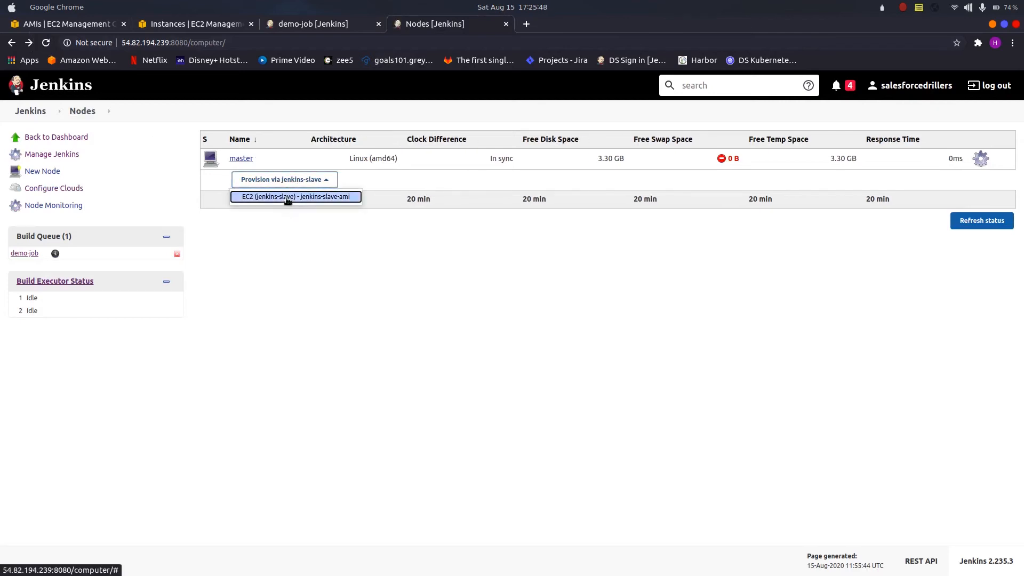
pyautogui.click(288, 197)
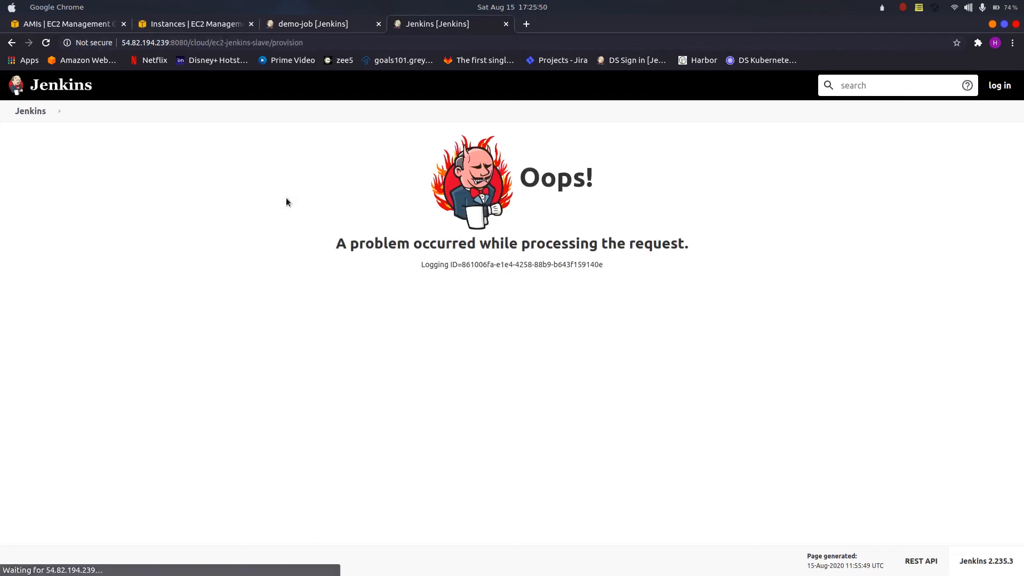
pyautogui.click(46, 42)
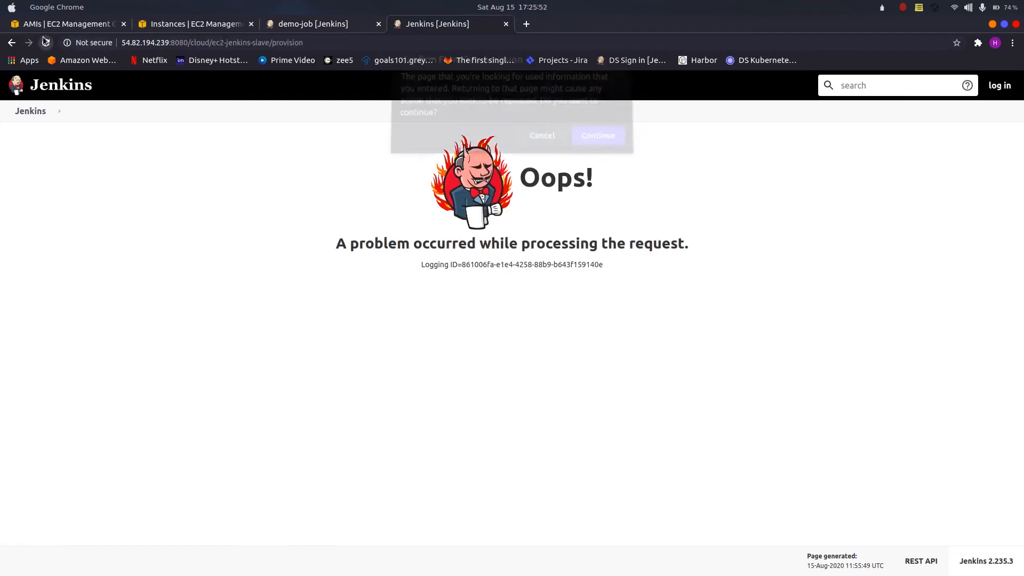
pyautogui.press('Return')
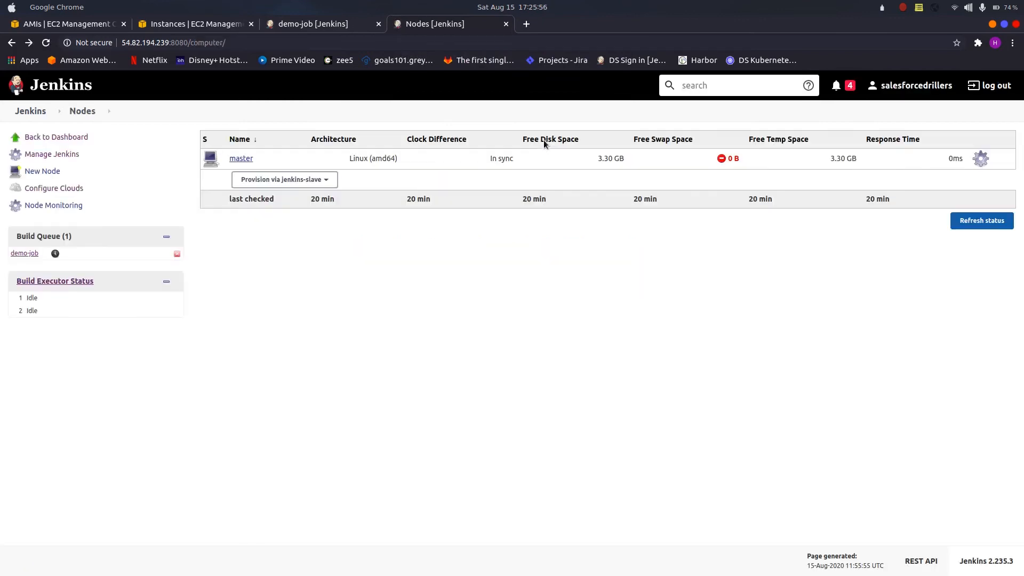
# Step: Refresh the AWS EC2 instances list to check again for a new agent instance
pyautogui.click(196, 24)
pyautogui.click(971, 111)
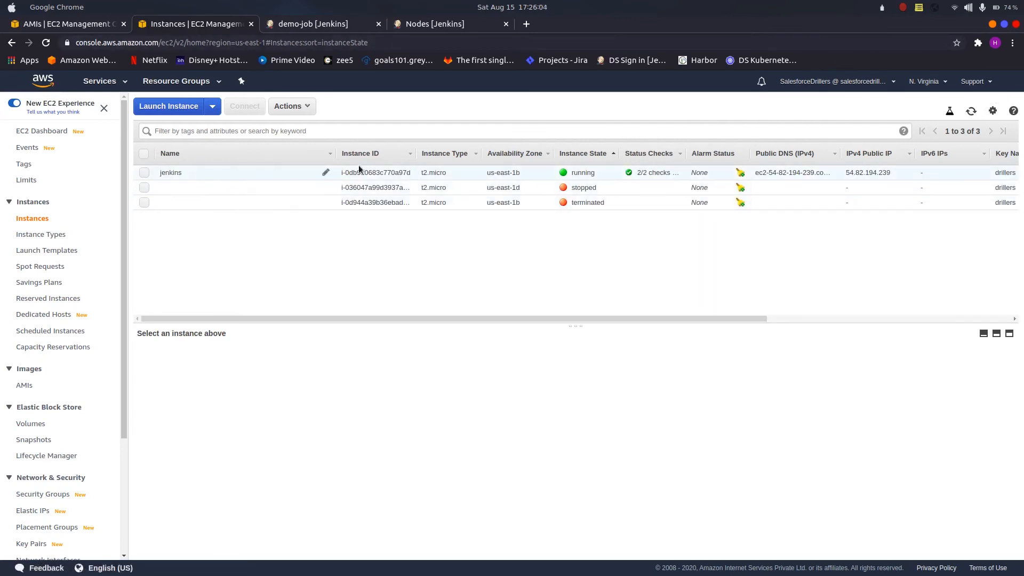
pyautogui.click(904, 7)
pyautogui.click(929, 62)
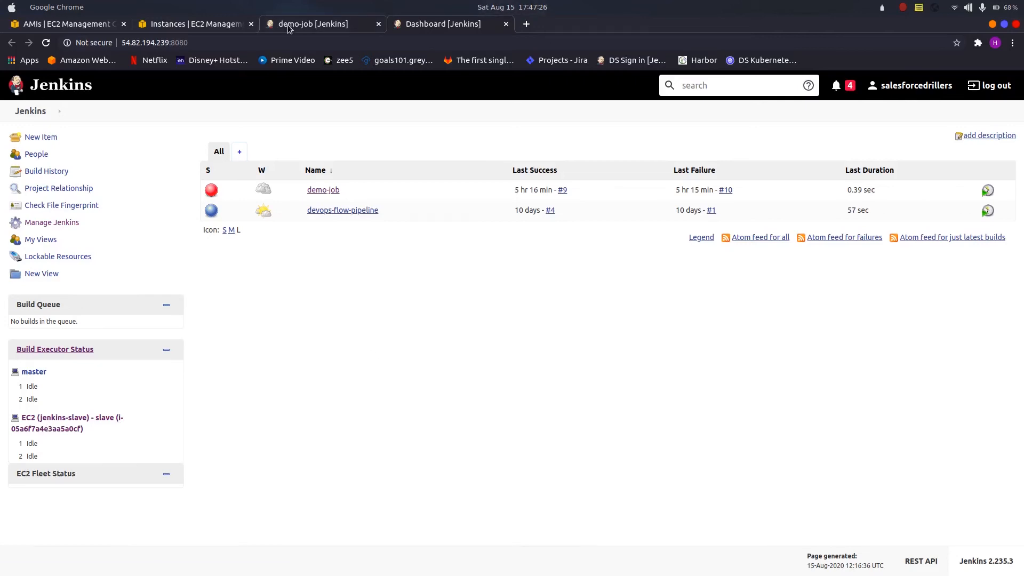
# Step: Open the EC2 (jenkins-slave) agent in a separate tab and examine the connection status at the end of its log
pyautogui.middleClick(47, 427)
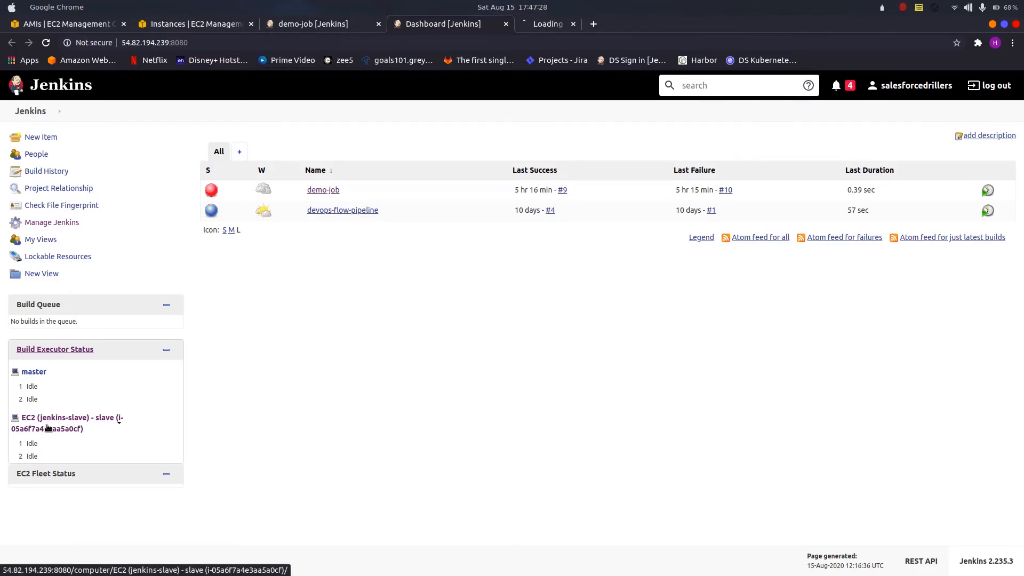
pyautogui.click(556, 22)
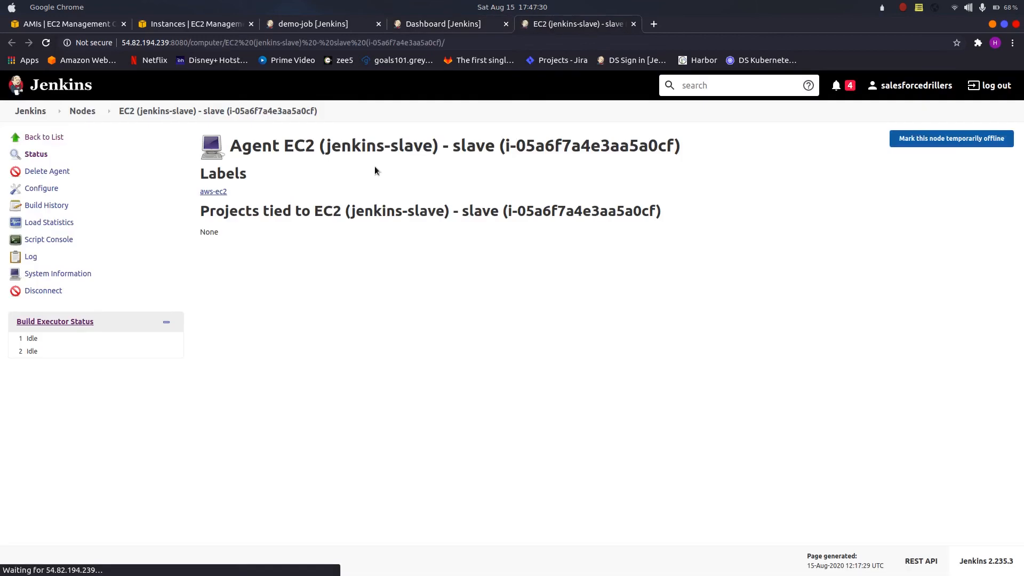
pyautogui.click(30, 258)
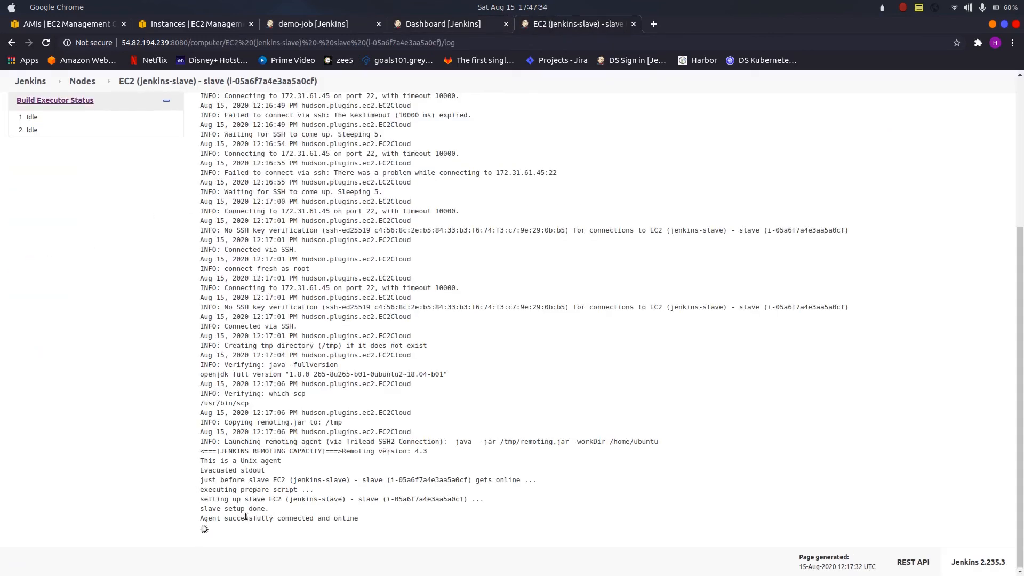
pyautogui.moveTo(245, 517); pyautogui.dragTo(333, 518)
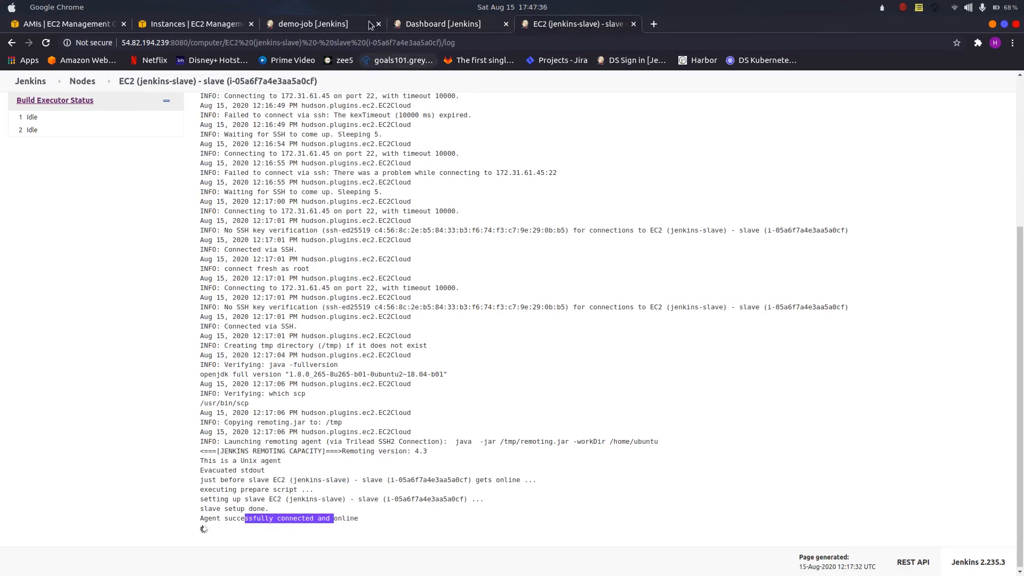
# Step: Start a new build of demo-job in Jenkins and open that build's console output
pyautogui.click(313, 24)
pyautogui.click(49, 208)
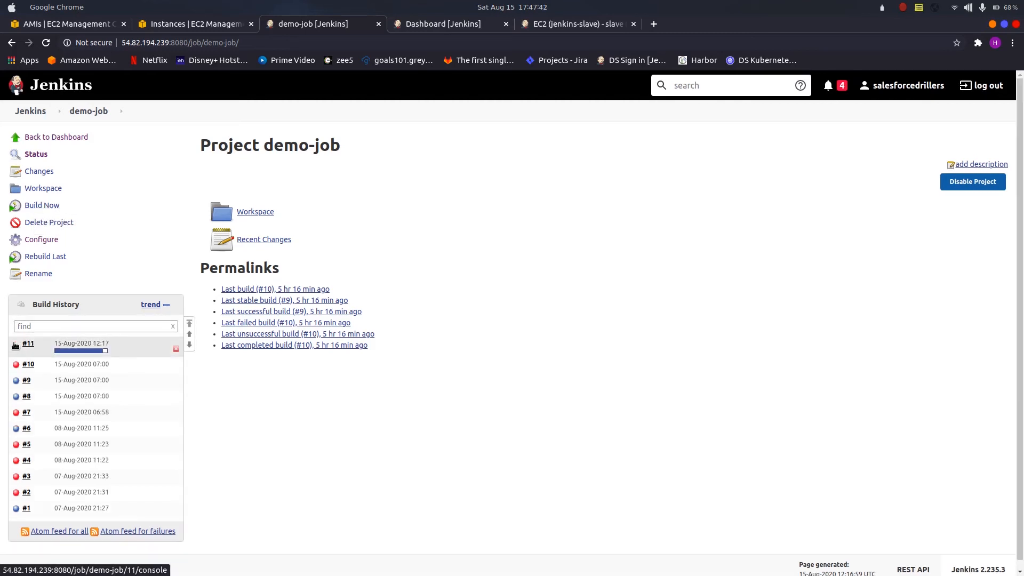
pyautogui.click(17, 347)
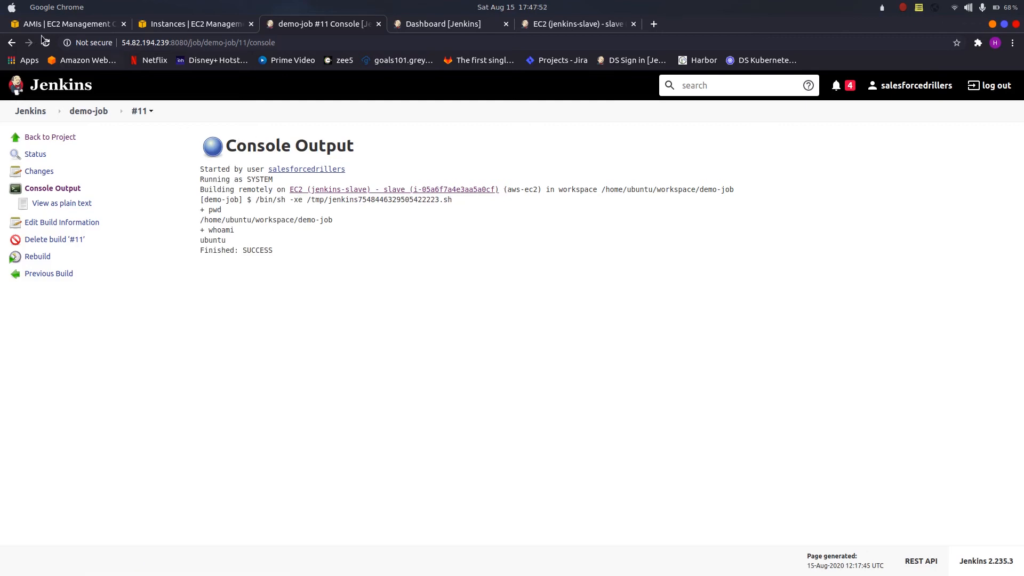
# Step: Refresh the AWS EC2 instances list, select the newly launched agent instance to inspect it, and return to the Jenkins dashboard
pyautogui.click(176, 24)
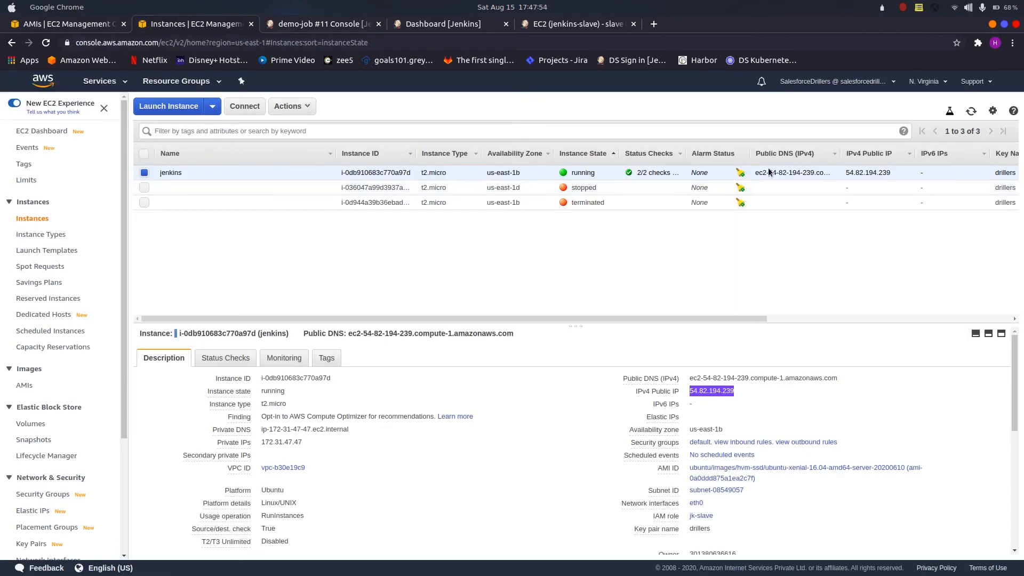
pyautogui.click(972, 111)
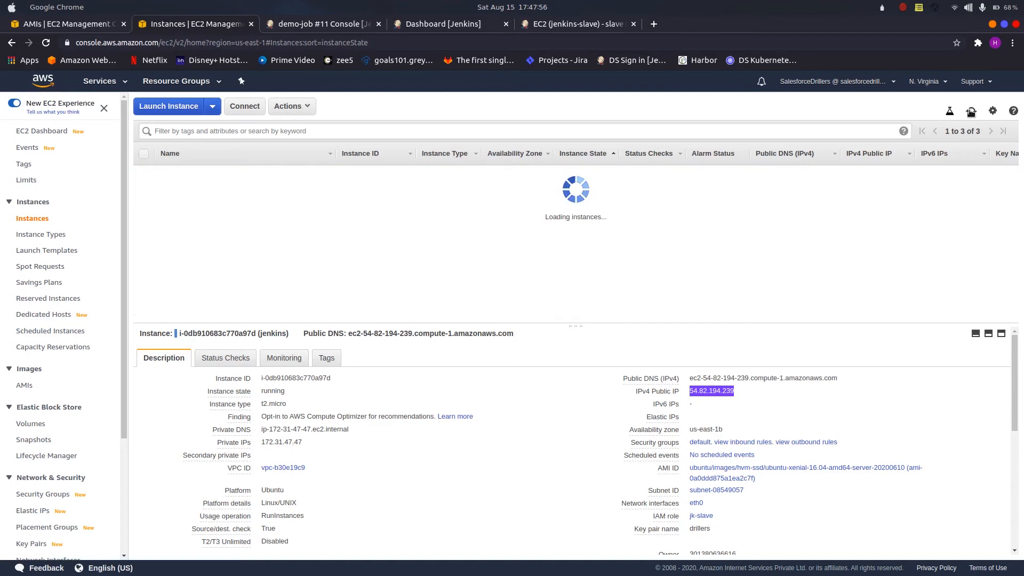
pyautogui.click(233, 172)
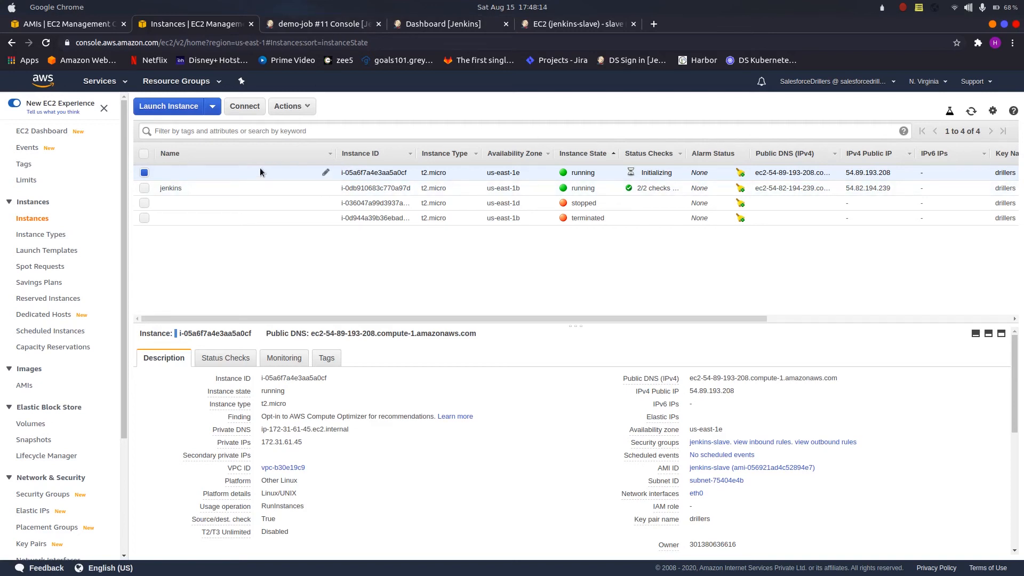
pyautogui.click(316, 24)
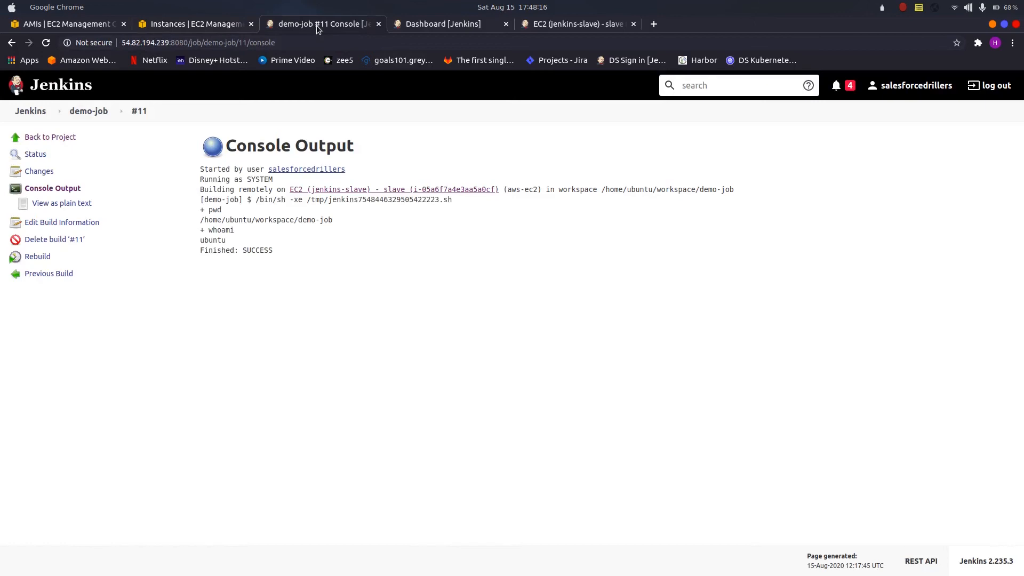
pyautogui.click(30, 112)
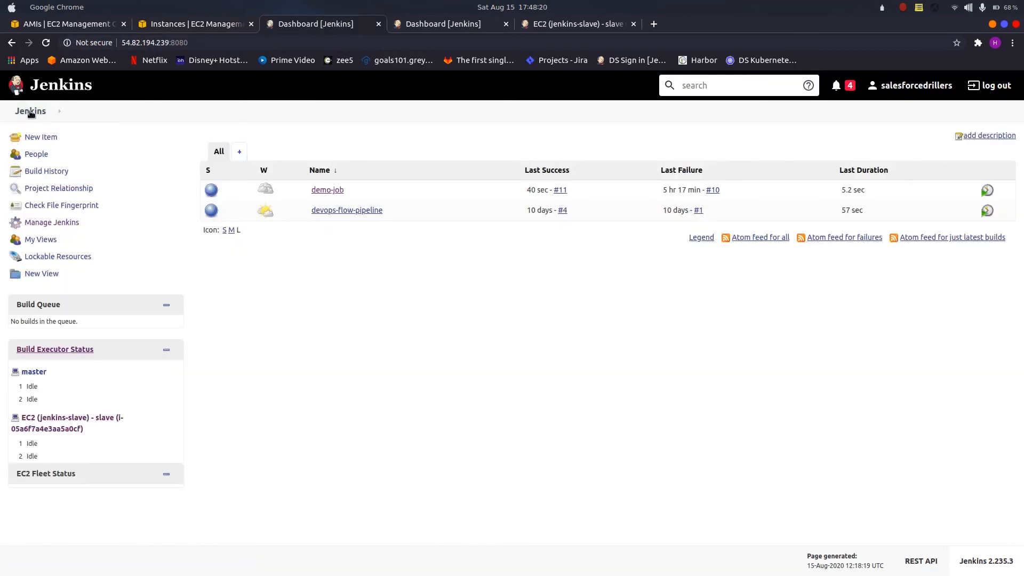
# Step: Refresh the AWS EC2 instances list repeatedly to monitor the agent instance's state and status checks
pyautogui.click(216, 25)
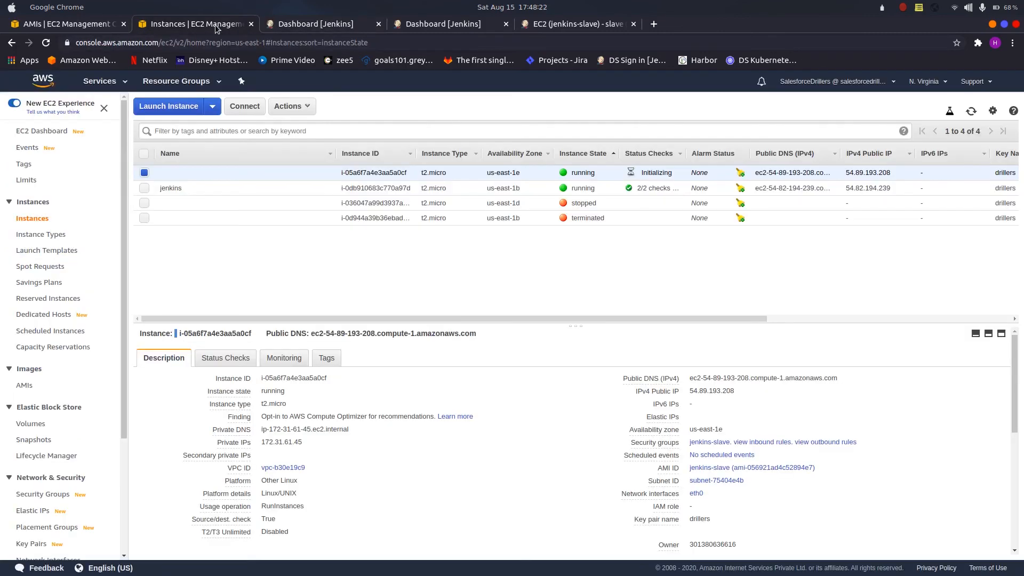
pyautogui.click(973, 112)
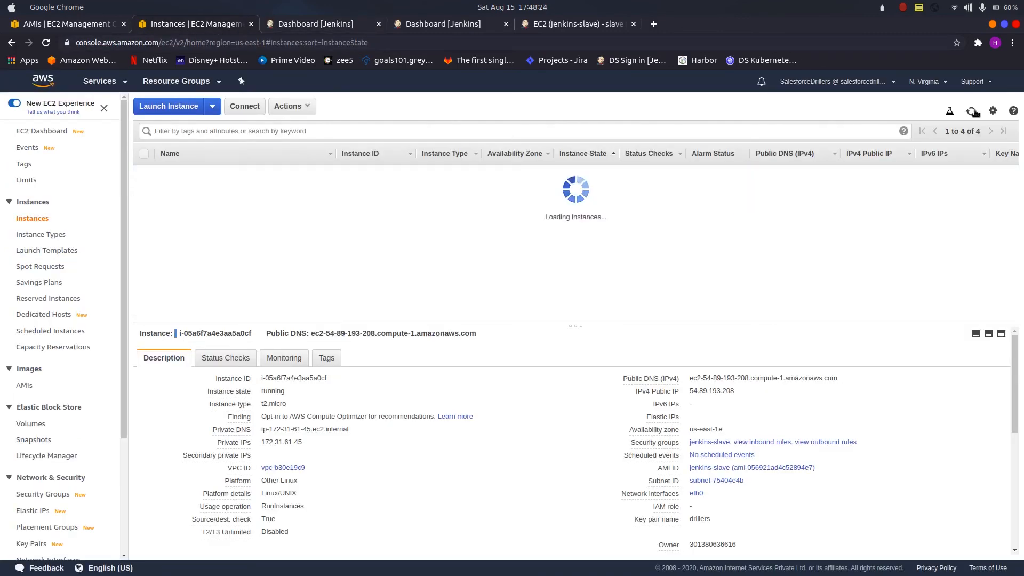
pyautogui.click(974, 112)
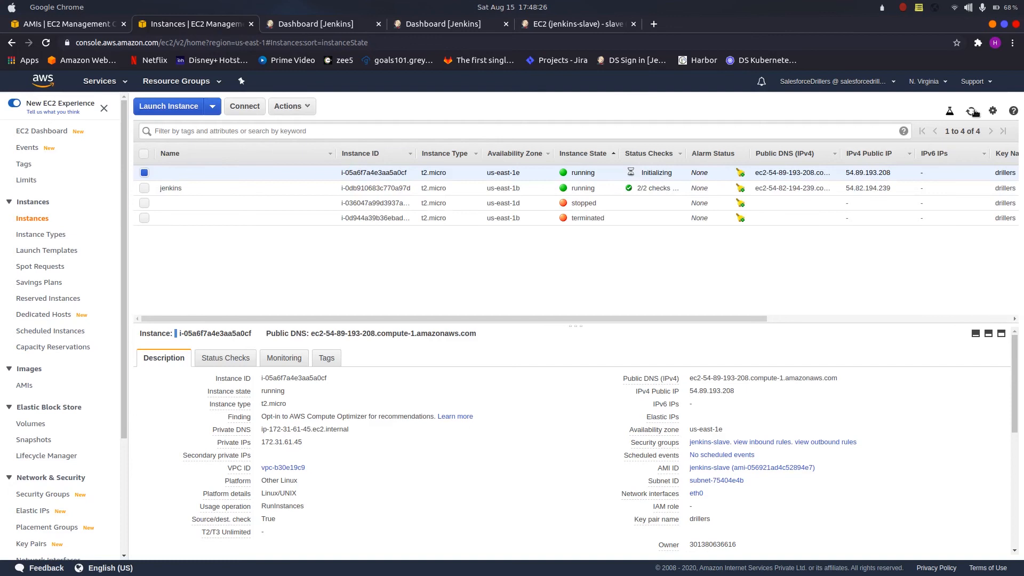
pyautogui.click(974, 112)
pyautogui.click(974, 112)
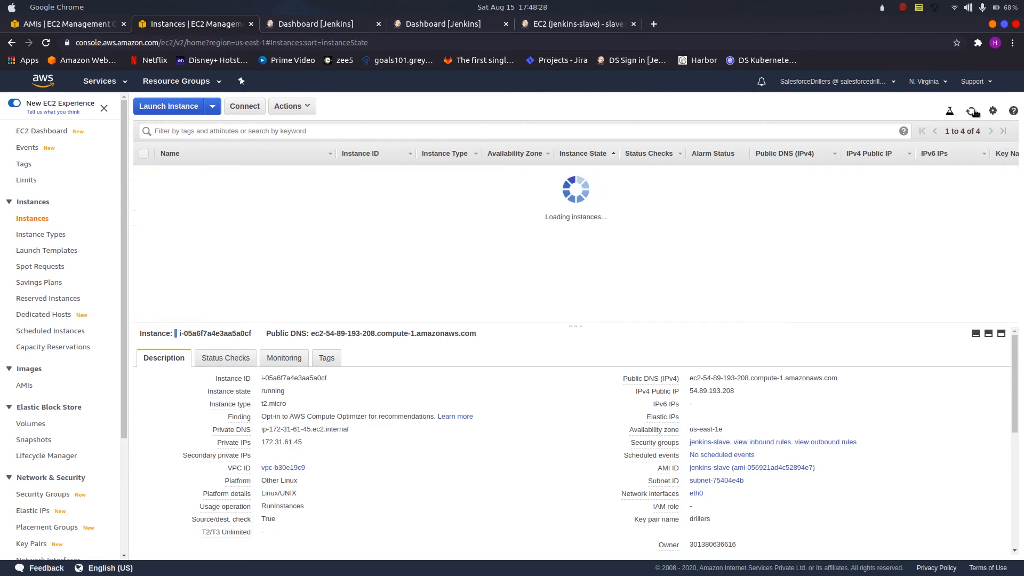
pyautogui.click(974, 112)
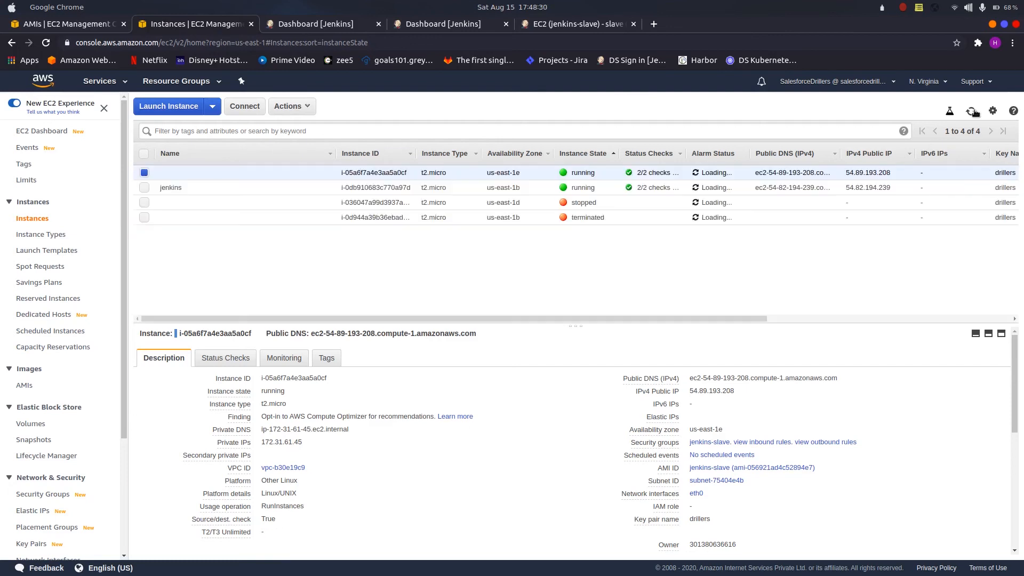
pyautogui.click(975, 113)
pyautogui.click(974, 112)
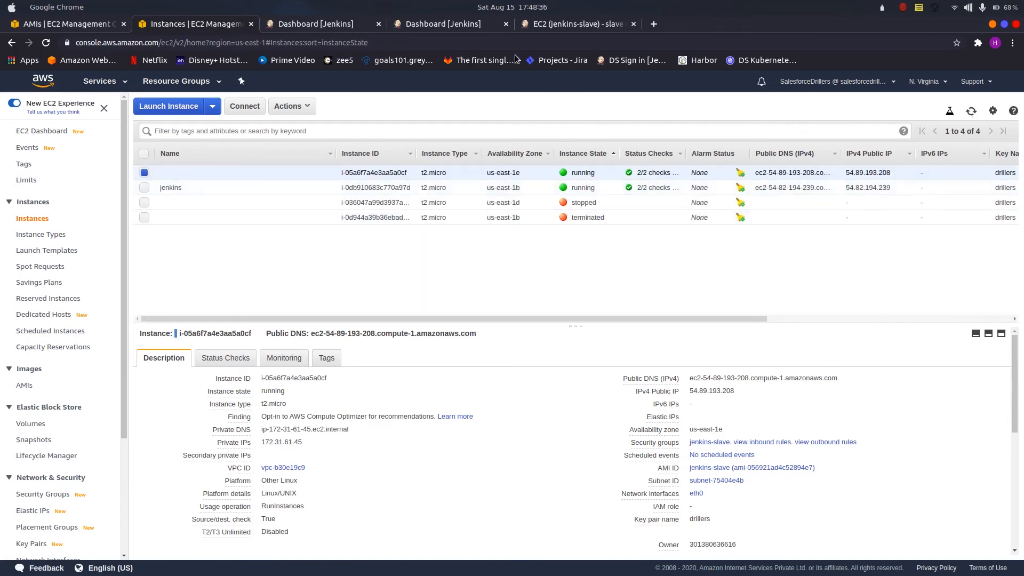
# Step: Review the EC2 (jenkins-slave) agent's launch log from start to end, and return to the Jenkins dashboard
pyautogui.click(582, 24)
pyautogui.scroll(5, 324, 195)
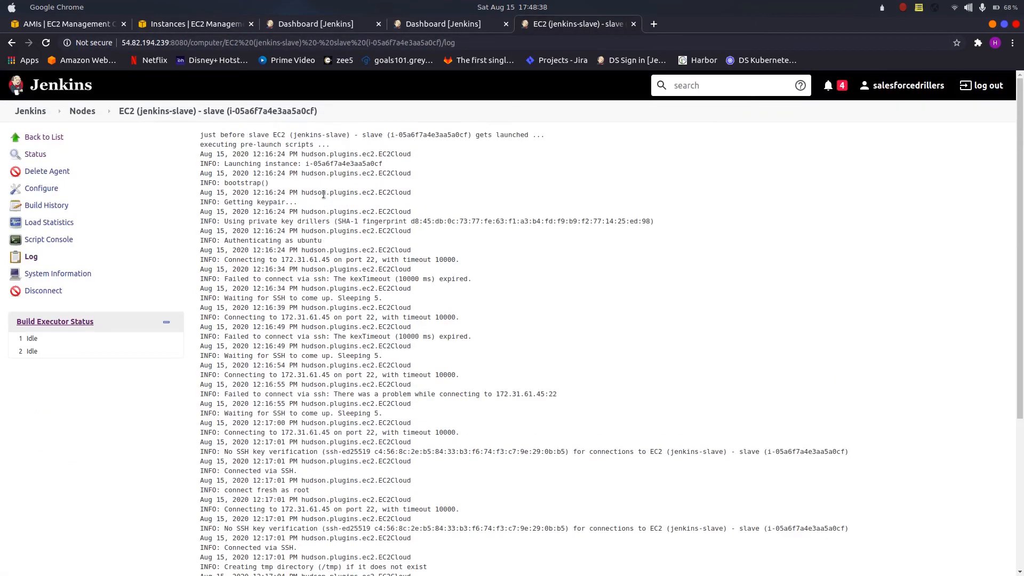
pyautogui.scroll(-4, 323, 194)
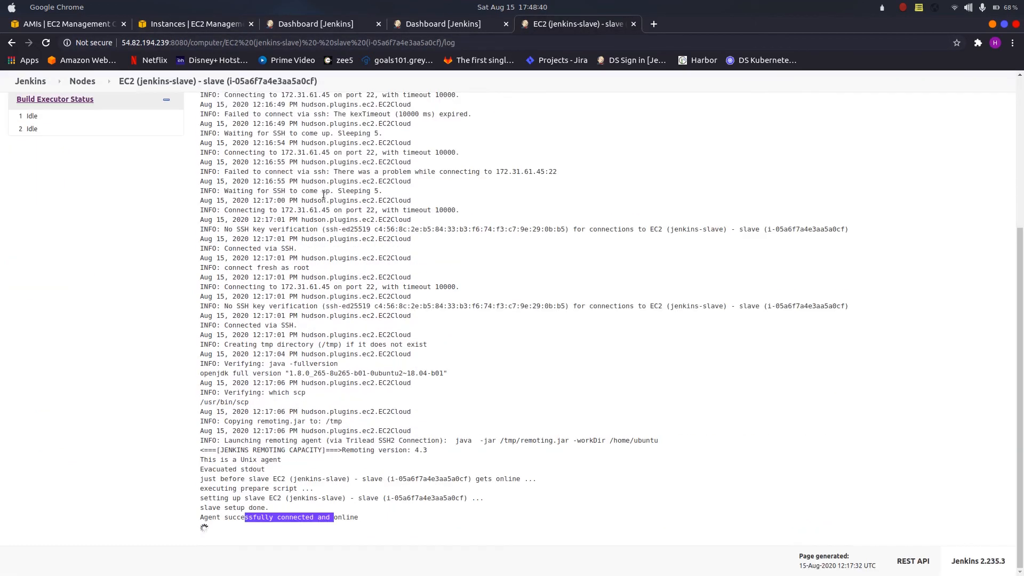
pyautogui.scroll(4, 323, 194)
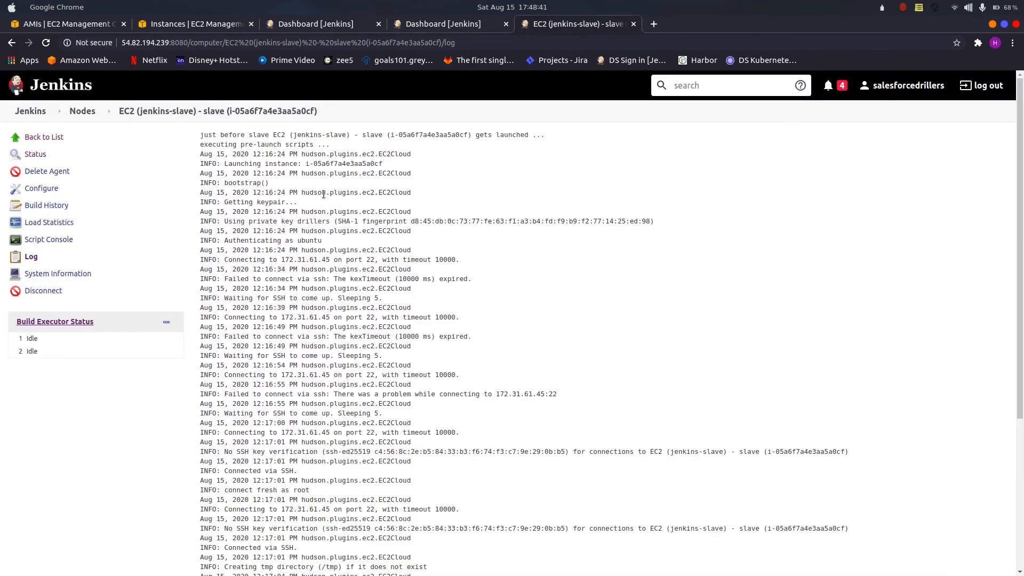
pyautogui.click(58, 90)
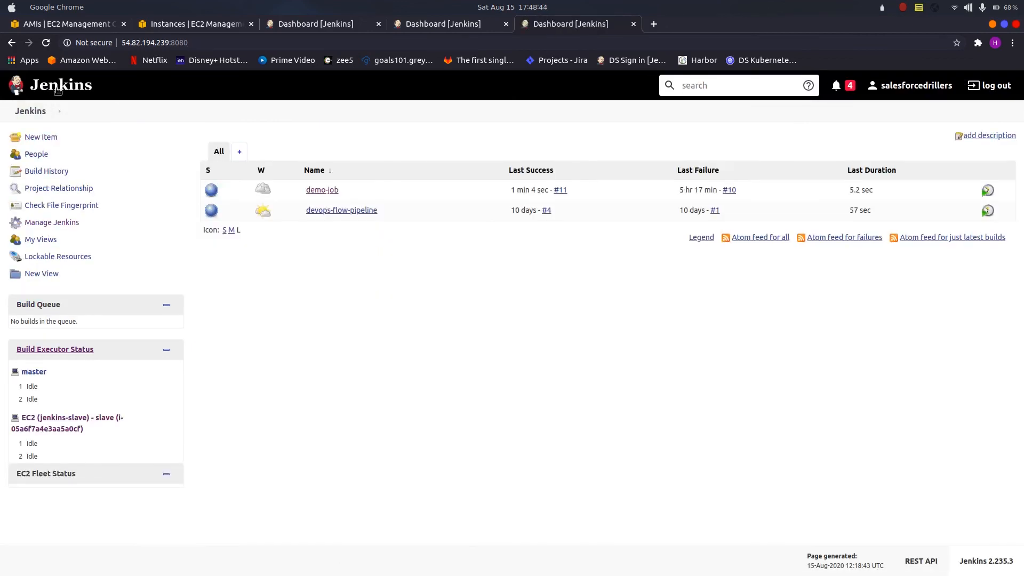
# Step: Inspect the jenkins-slave image in the AWS AMIs list and highlight its AMI ID
pyautogui.click(88, 24)
pyautogui.click(322, 195)
pyautogui.moveTo(282, 173); pyautogui.dragTo(371, 170)
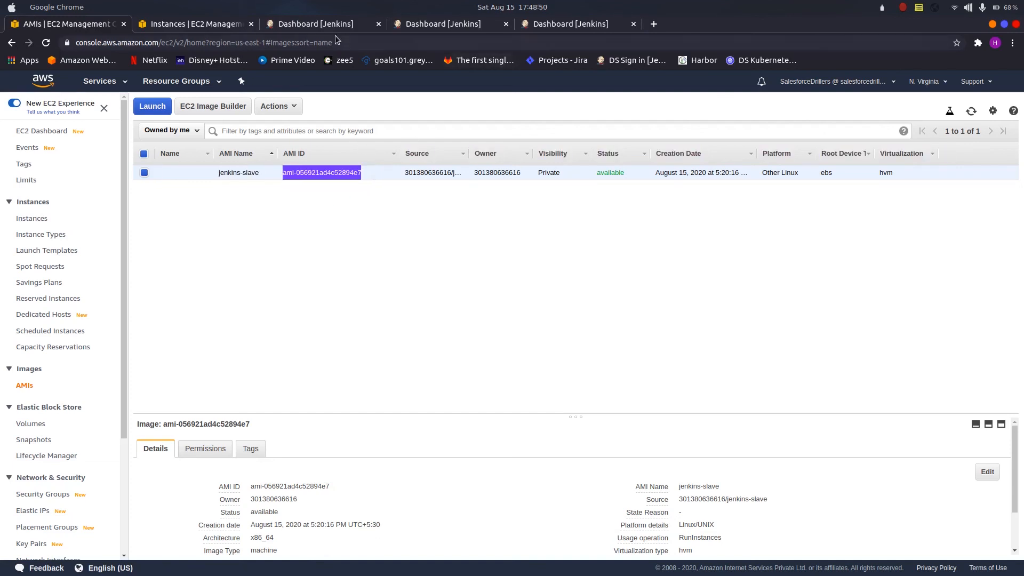
# Step: Return to the AWS EC2 instances list and keep refreshing it to track the idle agent instance's state
pyautogui.click(309, 23)
pyautogui.click(206, 24)
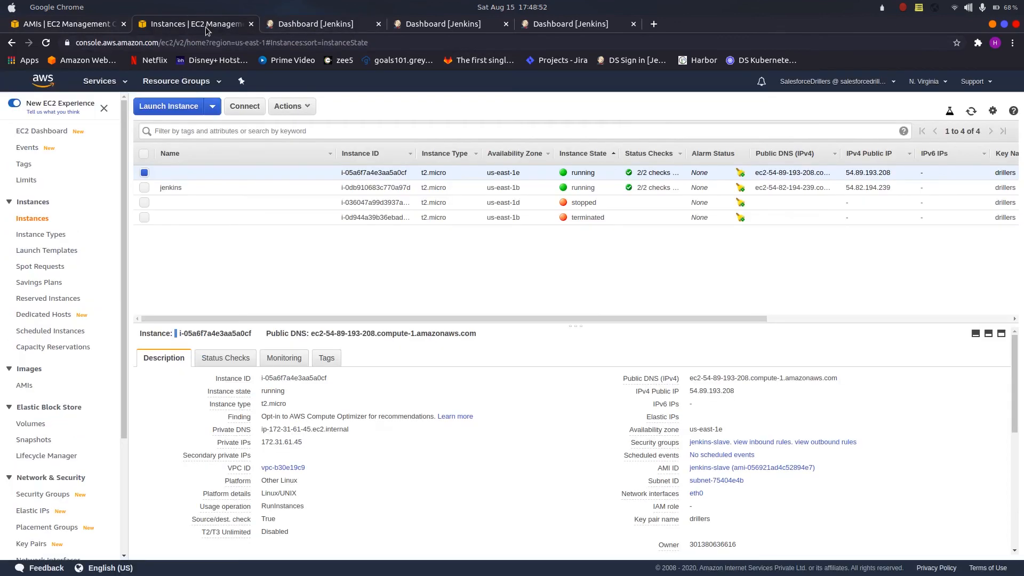
pyautogui.click(972, 112)
pyautogui.click(976, 114)
pyautogui.click(974, 113)
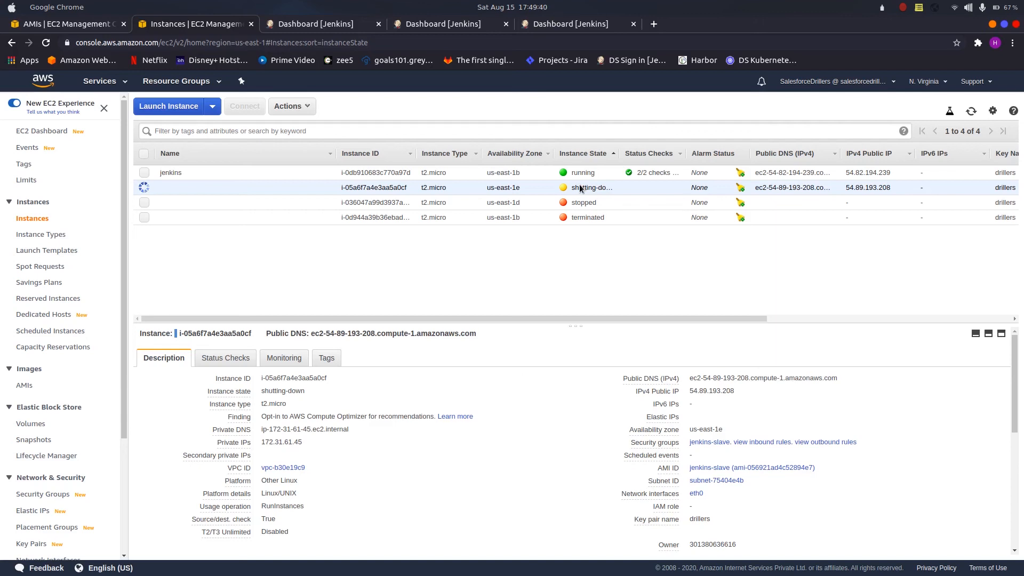
pyautogui.click(971, 111)
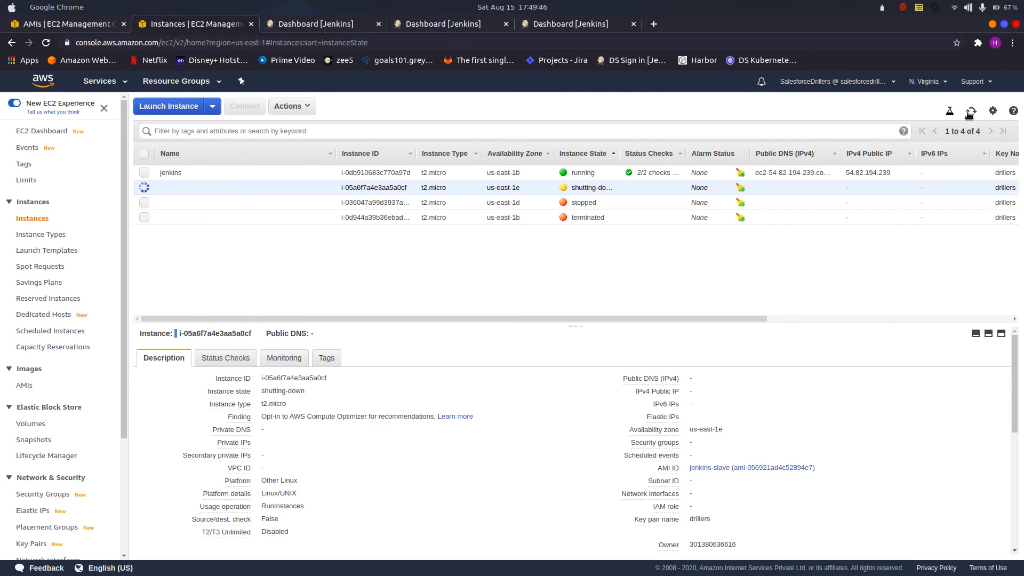
pyautogui.click(970, 113)
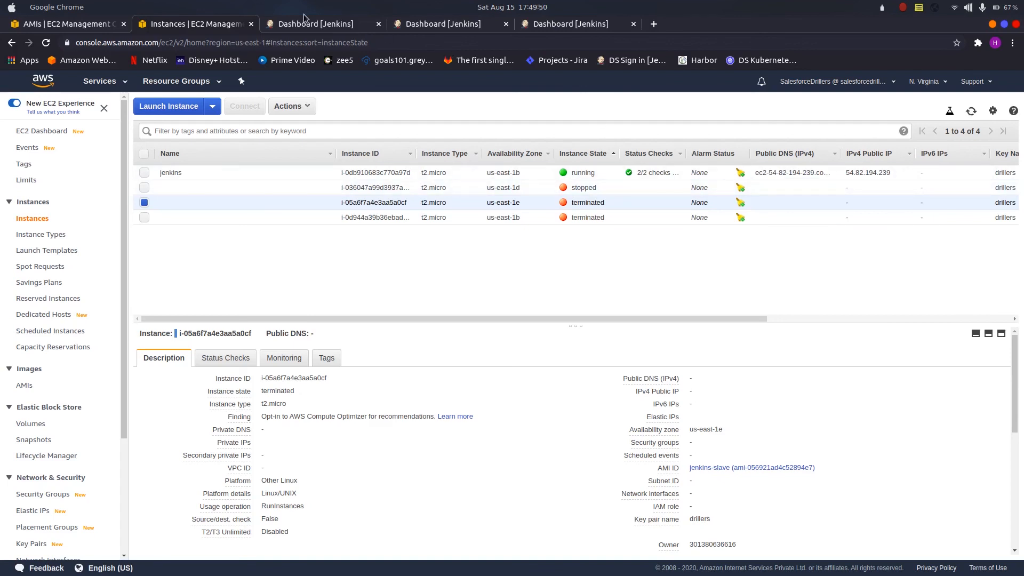
# Step: Open demo-job from the Jenkins dashboard and queue another build
pyautogui.click(313, 28)
pyautogui.click(327, 191)
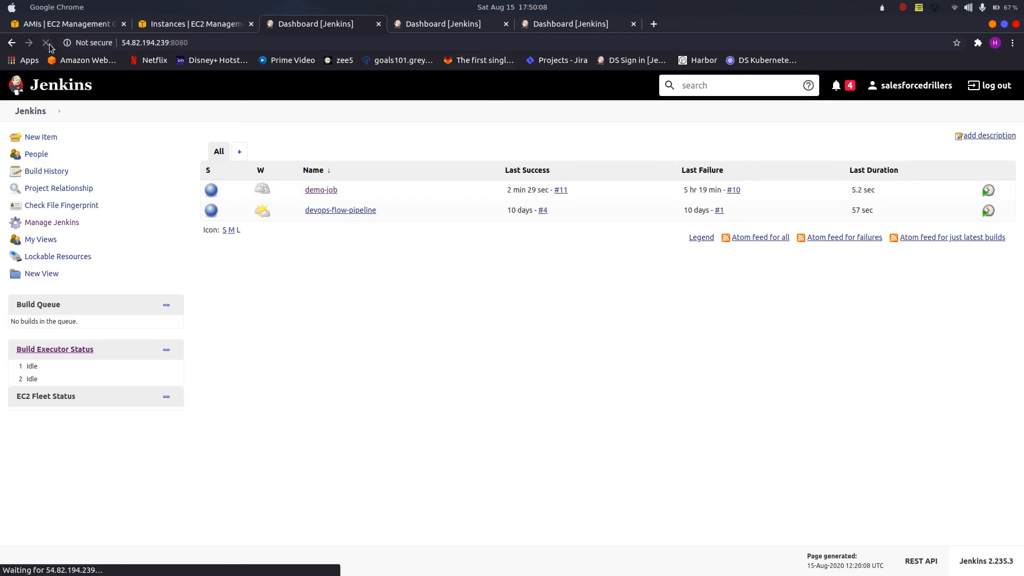
pyautogui.click(323, 190)
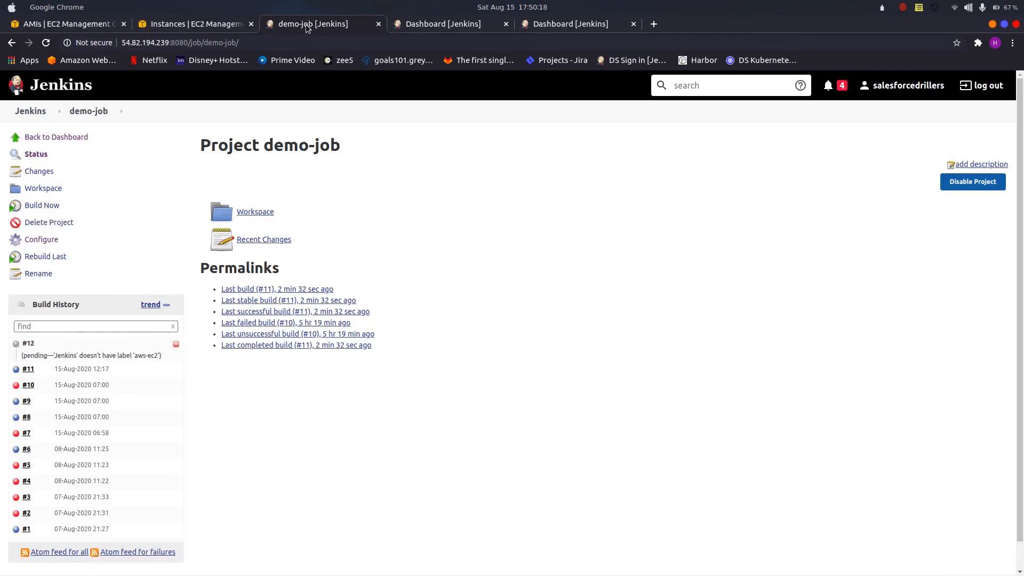
# Step: Reload the Jenkins dashboard and check the build queue and executor status for the queued demo-job
pyautogui.click(443, 26)
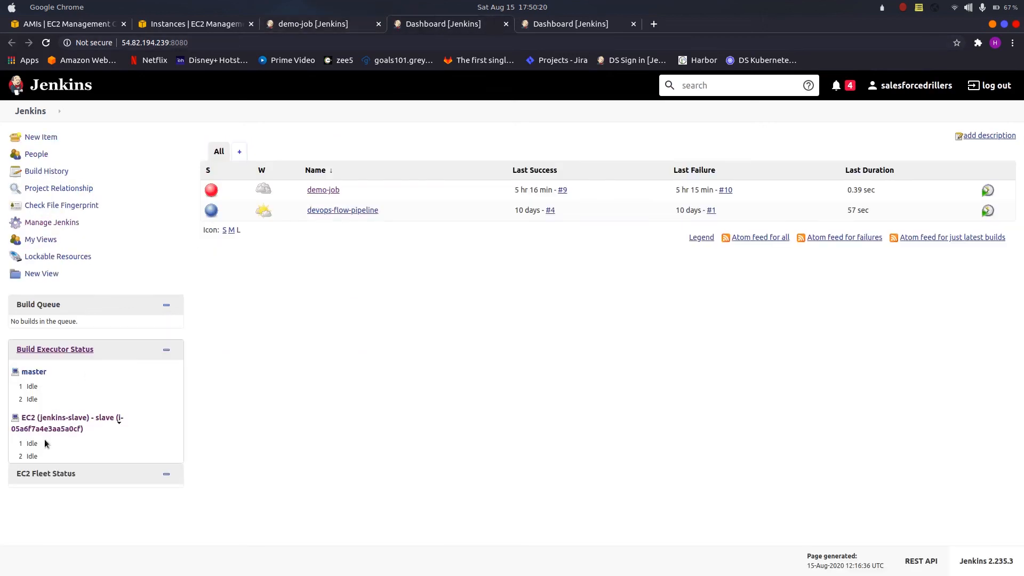
pyautogui.click(49, 44)
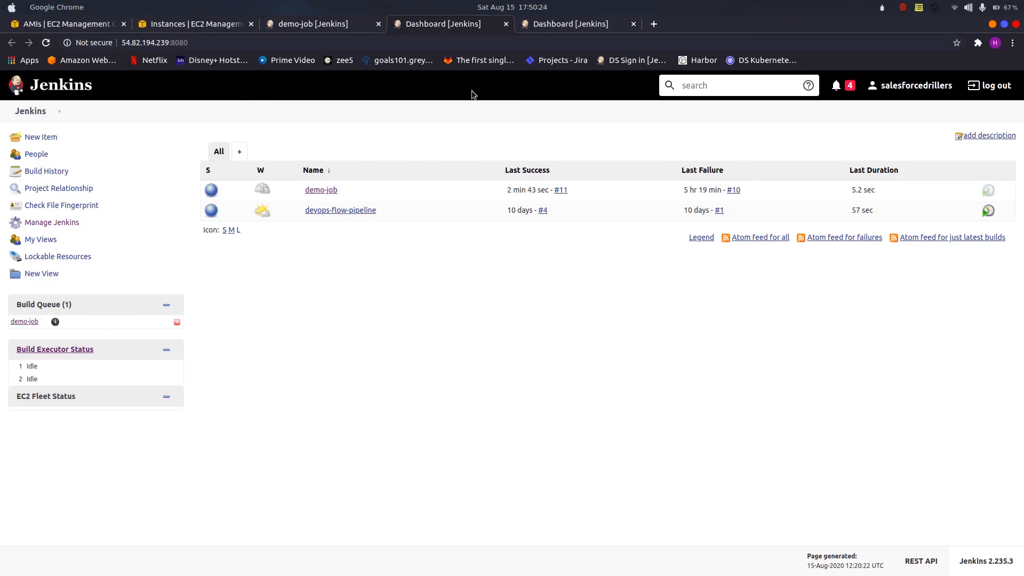
pyautogui.click(576, 26)
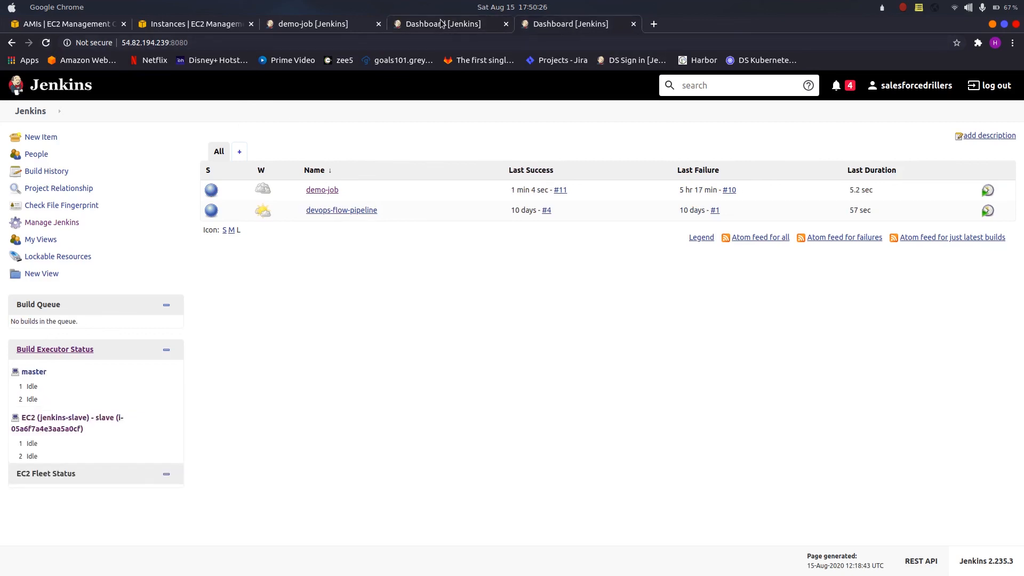
pyautogui.click(444, 24)
# Step: Provision a new agent through the jenkins-slave cloud using the EC2 (jenkins-slave) - slave template on the nodes page
pyautogui.click(52, 222)
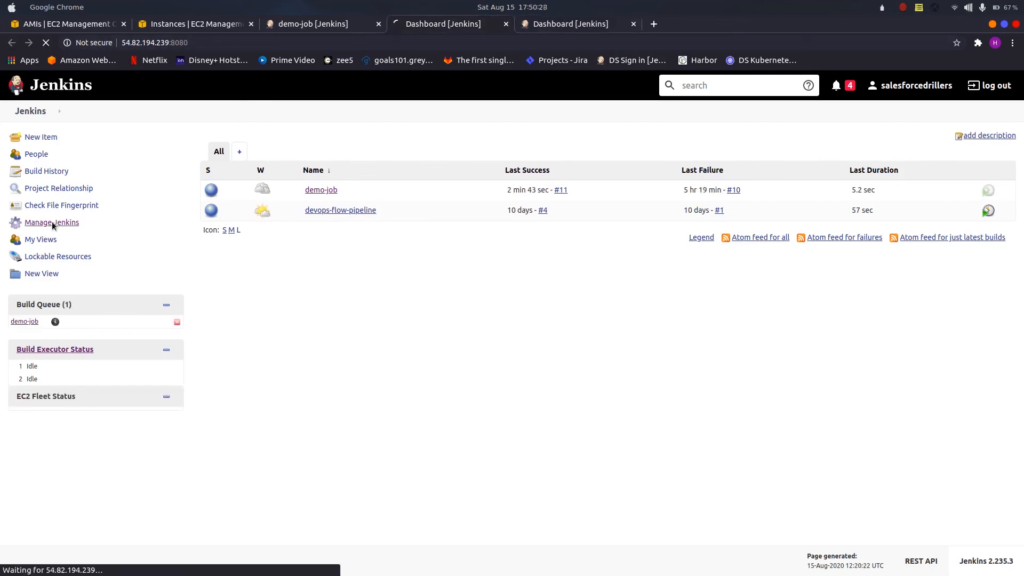
pyautogui.scroll(-3, 688, 367)
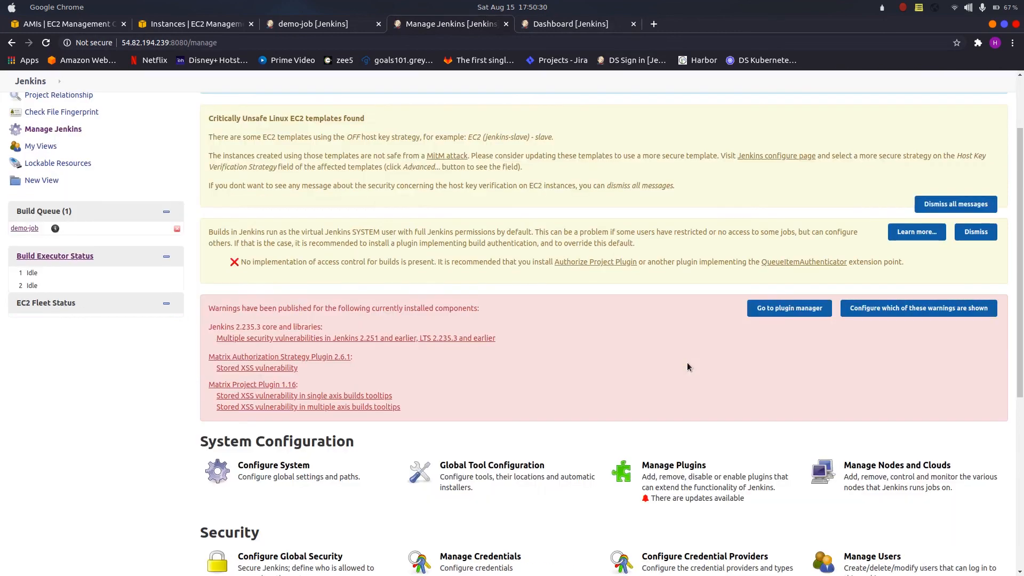
pyautogui.click(862, 476)
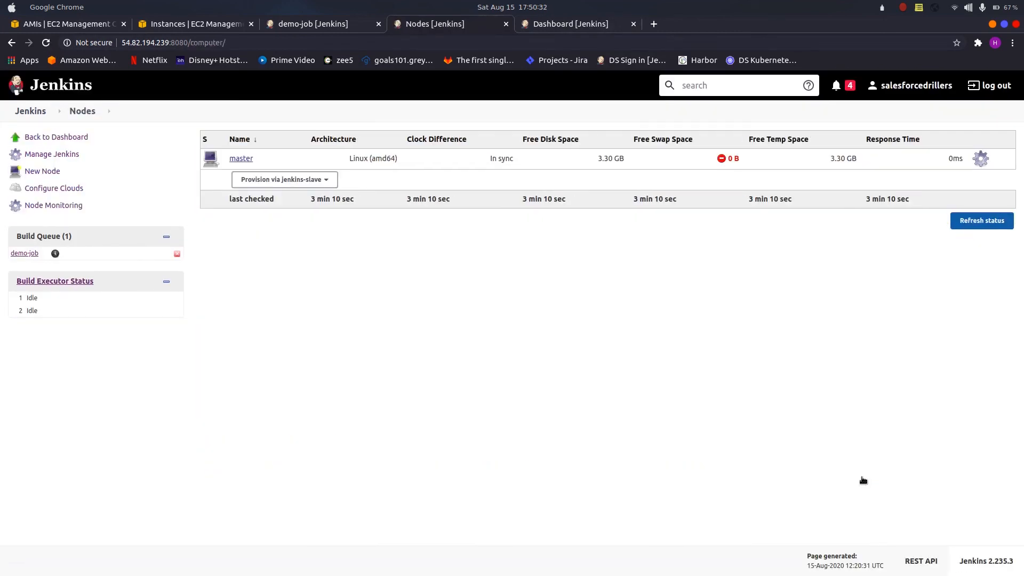
pyautogui.click(324, 180)
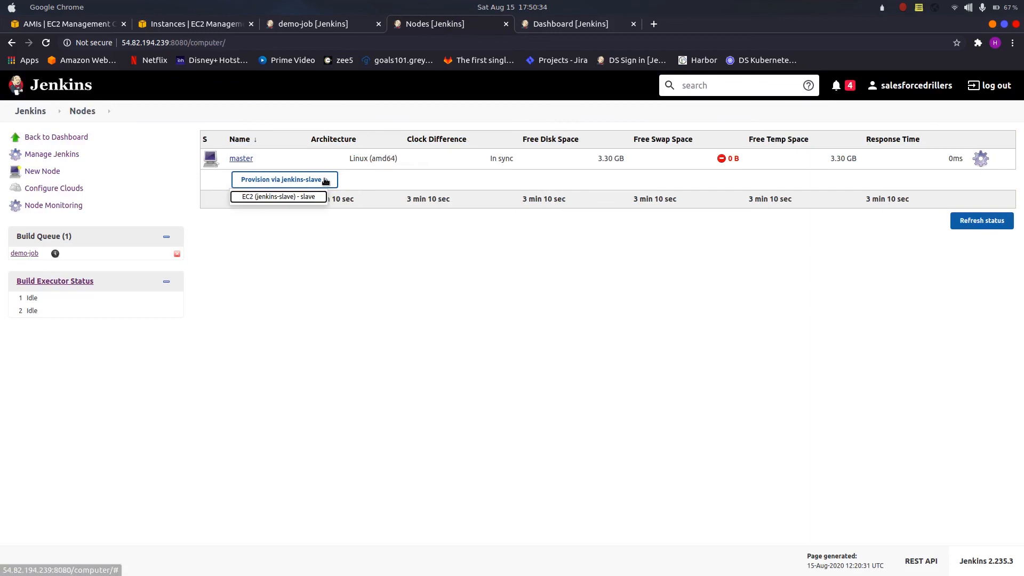
pyautogui.click(302, 197)
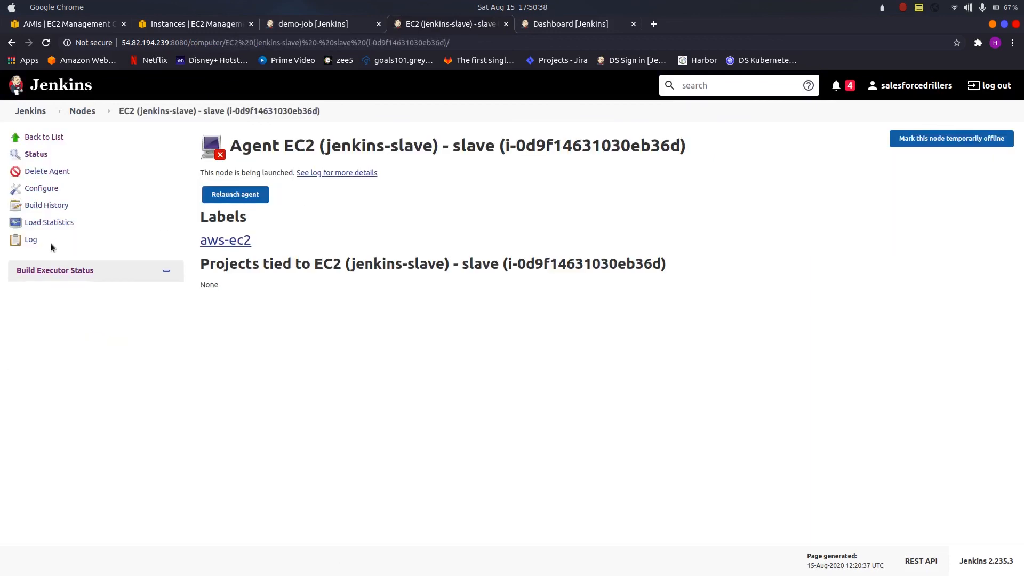
# Step: Open the new agent's launch log and match the IP address it connects to against the new instance in the refreshed AWS EC2 instances list
pyautogui.click(37, 240)
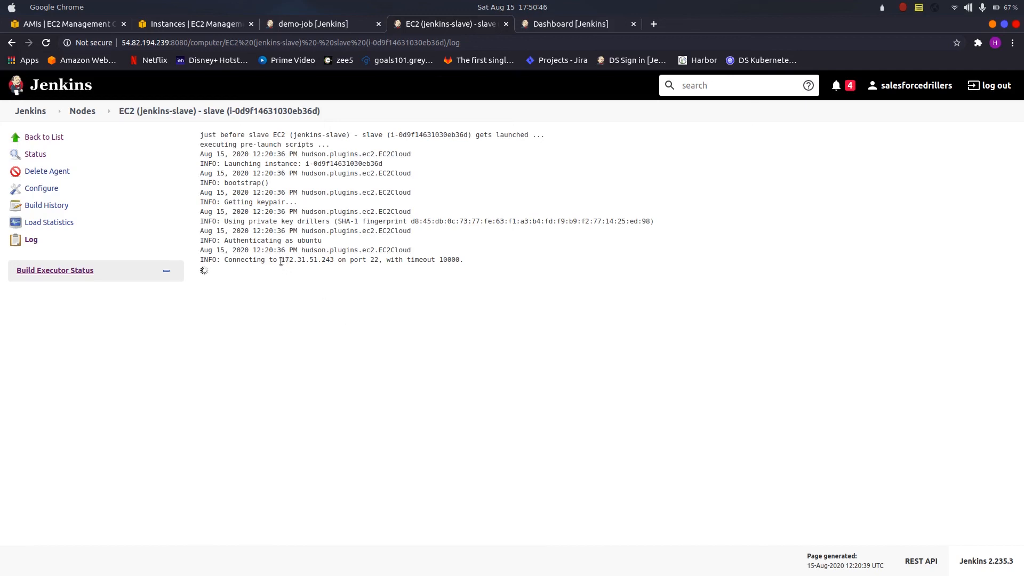
pyautogui.moveTo(281, 261); pyautogui.dragTo(334, 263)
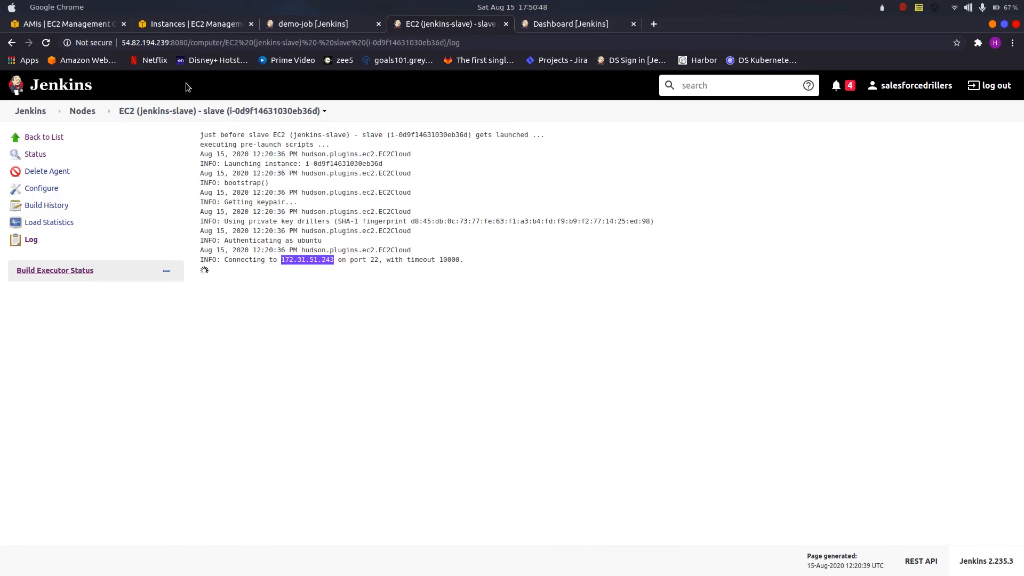
pyautogui.click(202, 24)
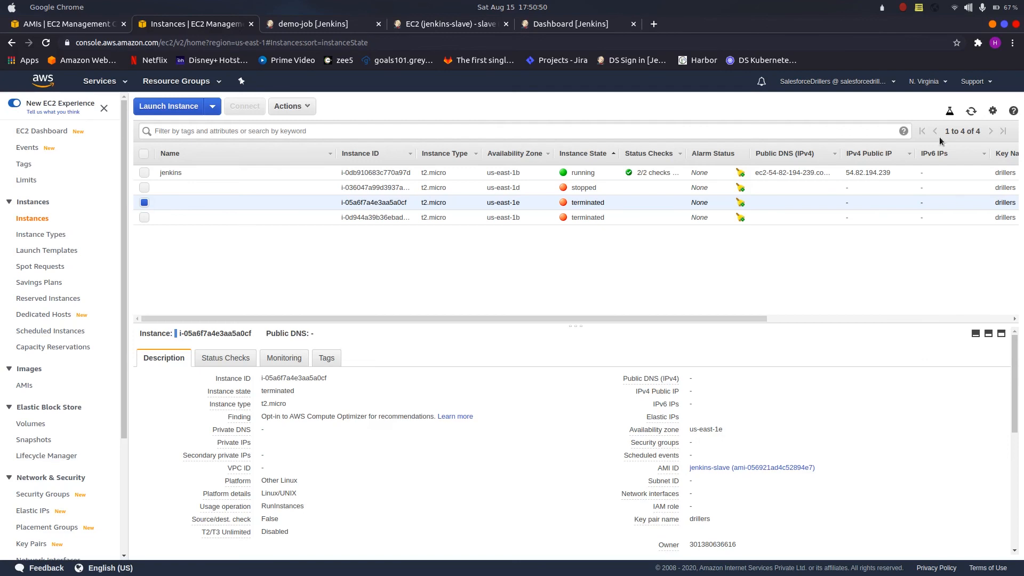
pyautogui.click(971, 111)
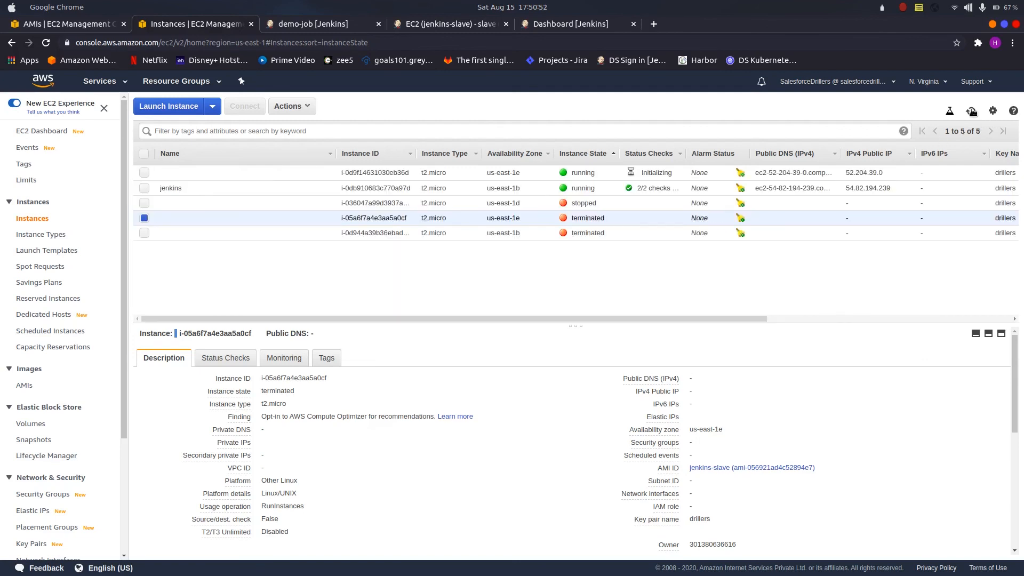
pyautogui.click(397, 172)
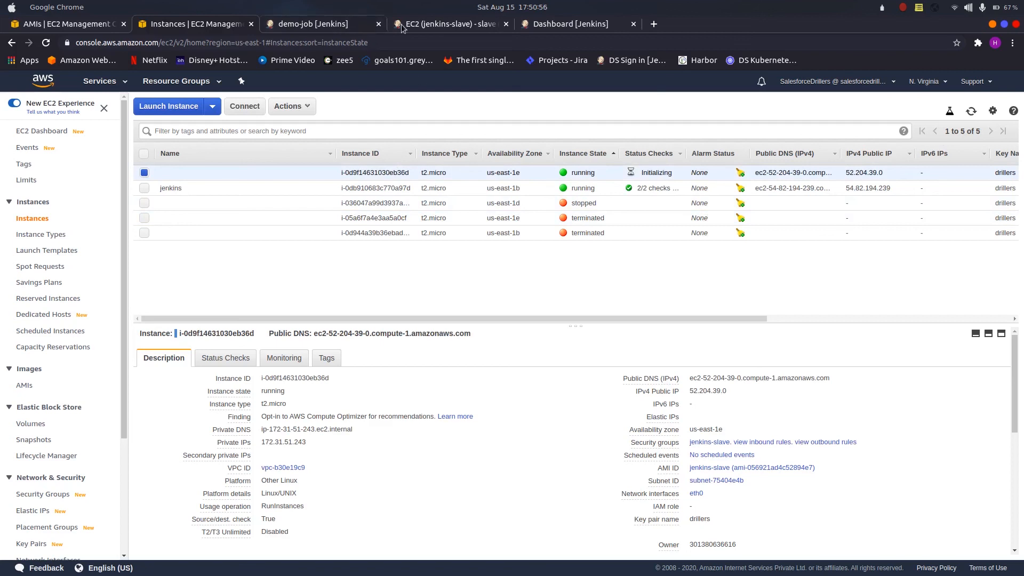
# Step: Check the end of the agent's launch log in Jenkins, and open the console output of demo-job build #12 from its reloaded project page
pyautogui.click(429, 18)
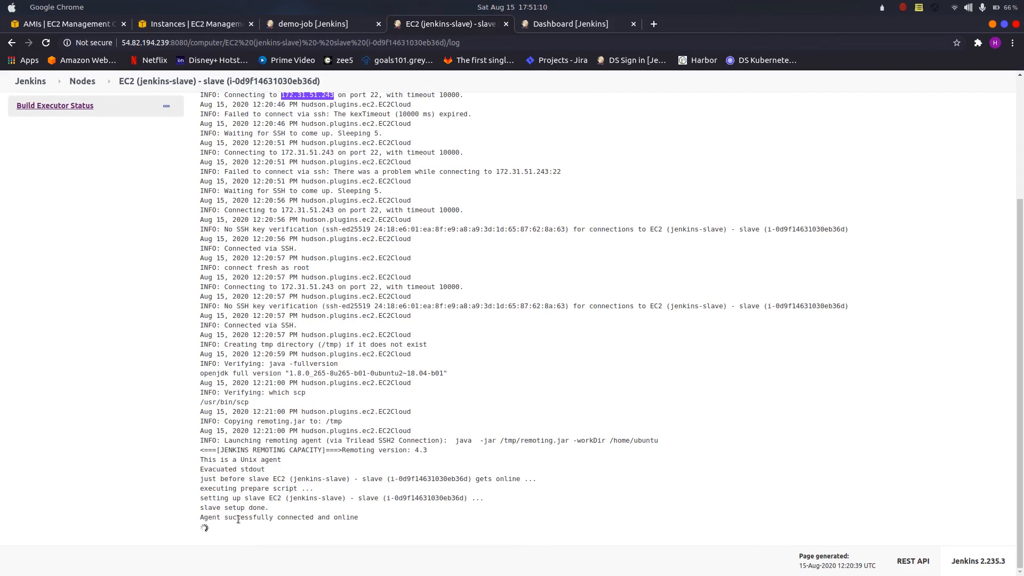
pyautogui.tripleClick(238, 519)
pyautogui.click(337, 24)
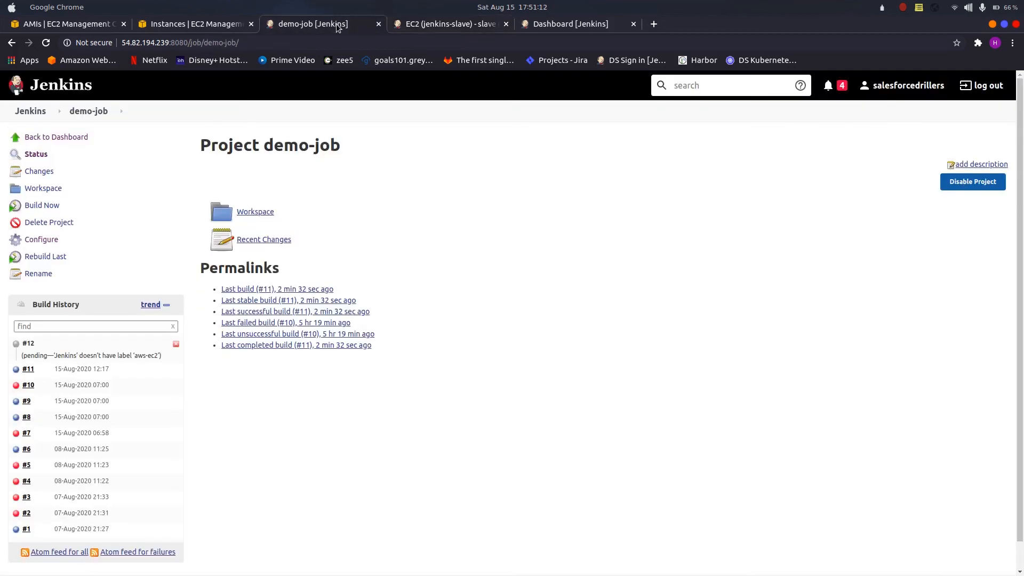
pyautogui.click(46, 44)
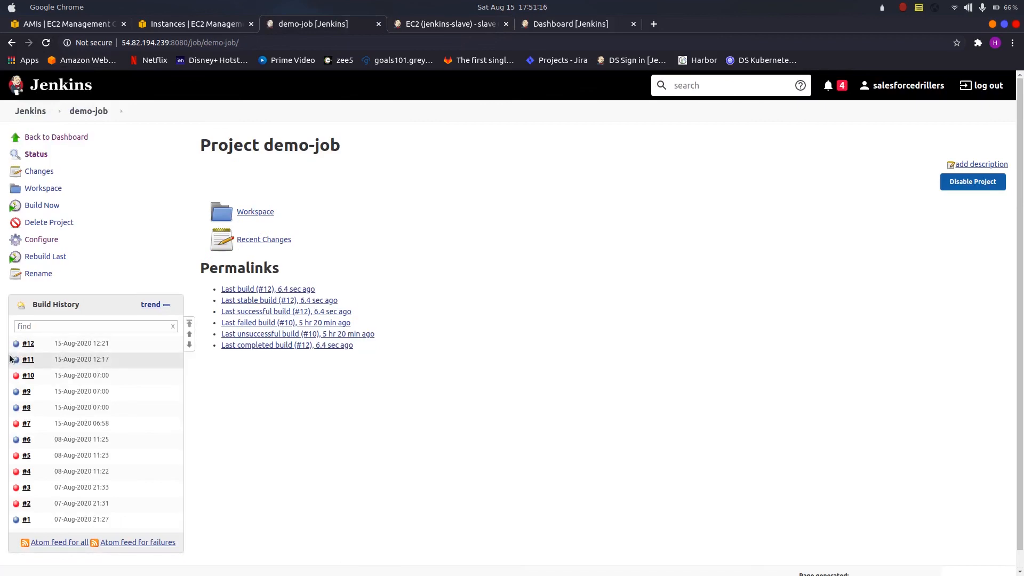
pyautogui.click(16, 344)
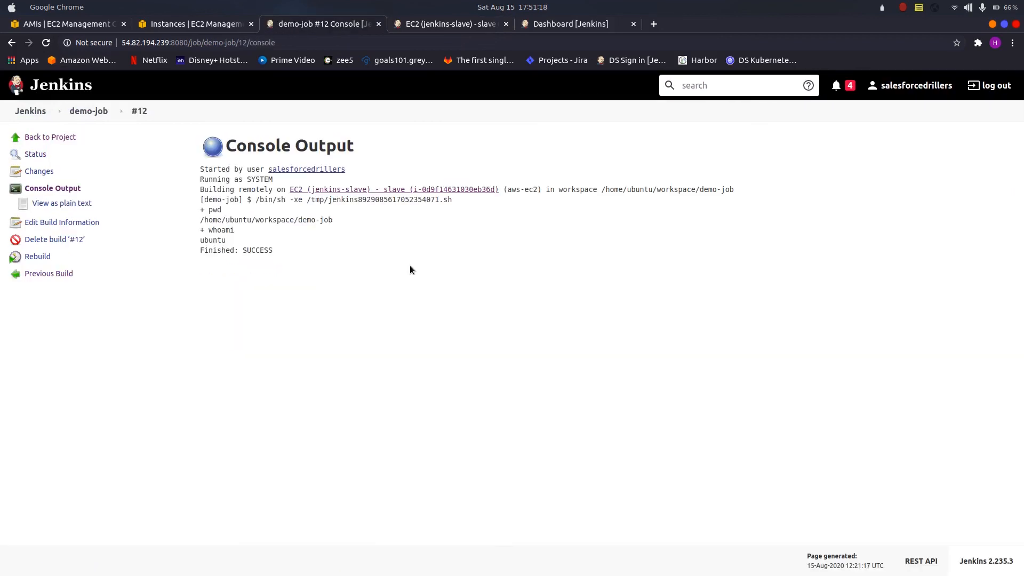